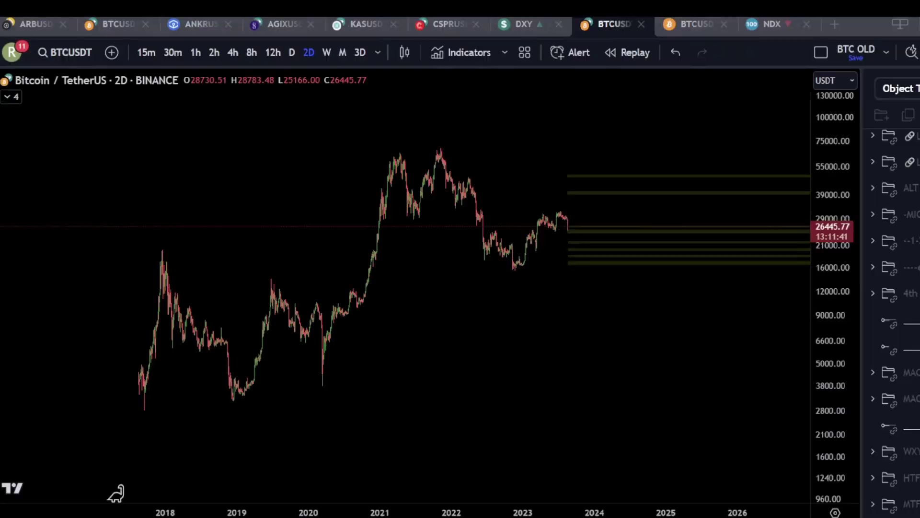
# Show the hidden macro Elliott wave count with waves 1 to 5 on the Bitcoin two-day chart.
pyautogui.moveTo(521, 315); pyautogui.dragTo(507, 355)
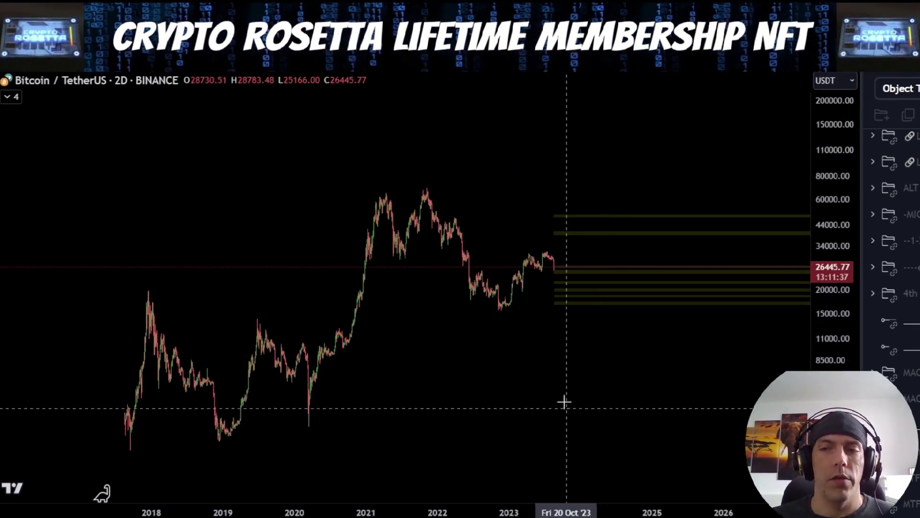
pyautogui.moveTo(564, 402); pyautogui.dragTo(554, 352)
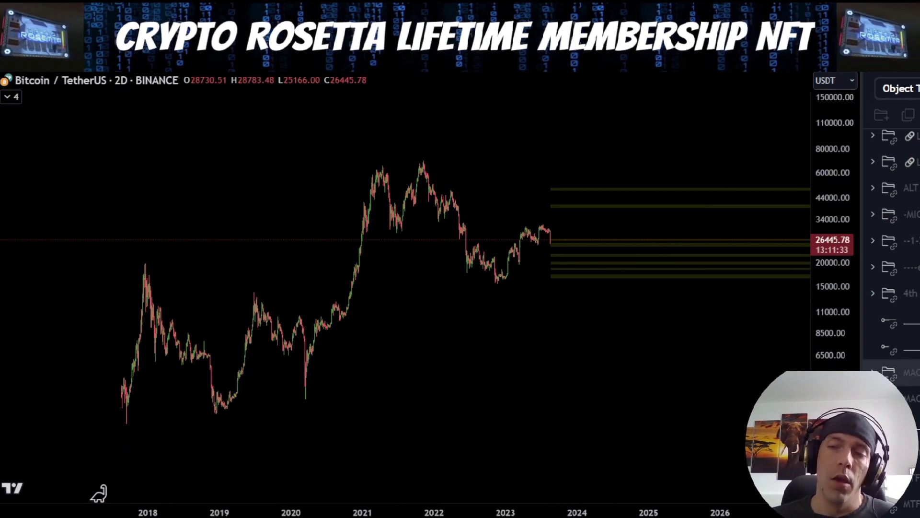
pyautogui.click(917, 372)
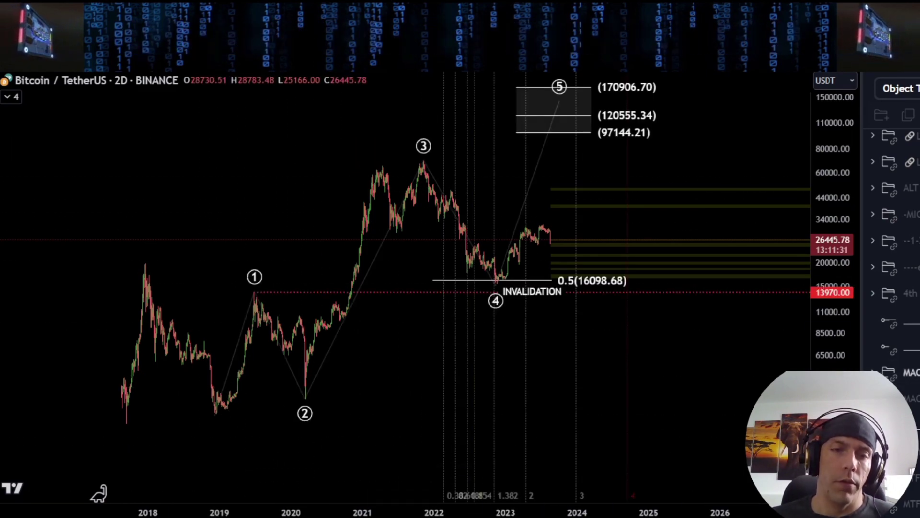
# Trace the wave path from the 2019 low through waves 1 to 4 and up towards wave 5 with the brush, and undo it.
pyautogui.moveTo(229, 410)
pyautogui.mouseDown()
pyautogui.moveTo(304, 411)
pyautogui.moveTo(406, 154)
pyautogui.mouseUp()
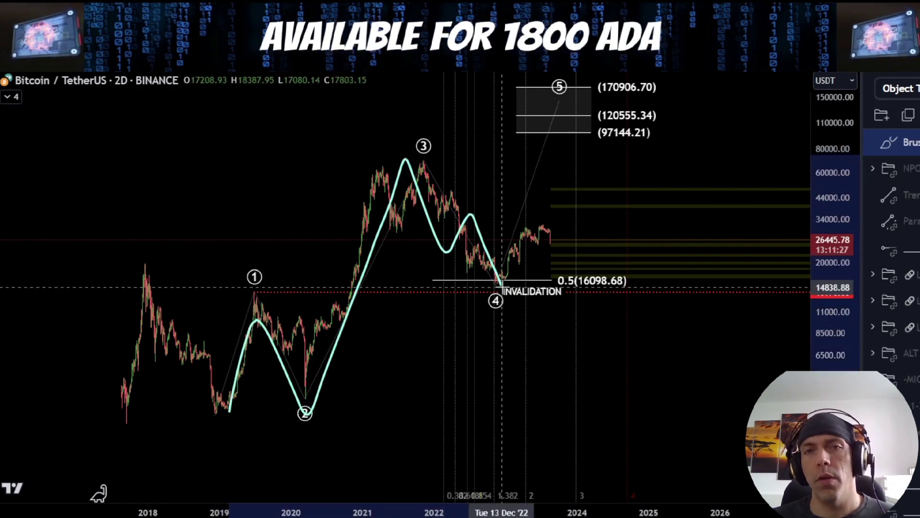
pyautogui.moveTo(502, 287); pyautogui.dragTo(597, 102)
pyautogui.hotkey('ctrl', 'z')
pyautogui.scroll(2, 276, 309)
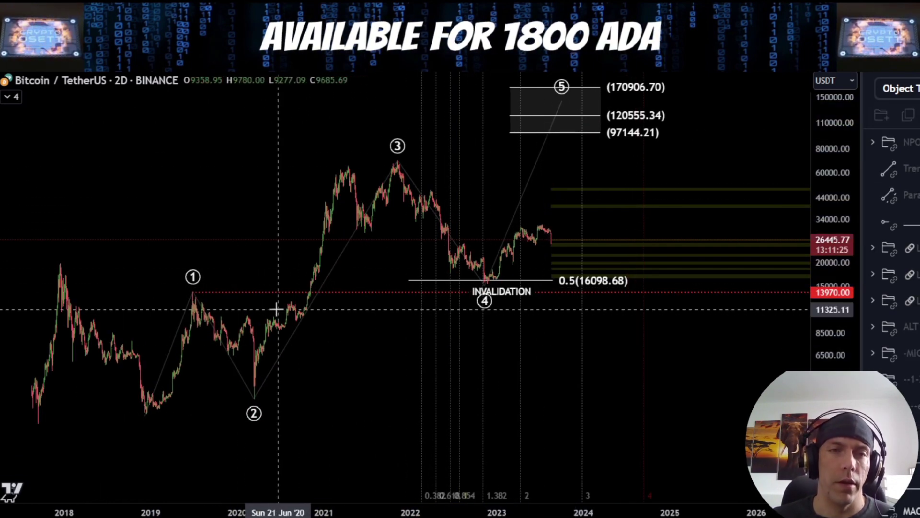
# Circle the 0.5 (16098.68) retracement label beside wave 4 with a brush stroke.
pyautogui.moveTo(829, 345); pyautogui.dragTo(829, 329)
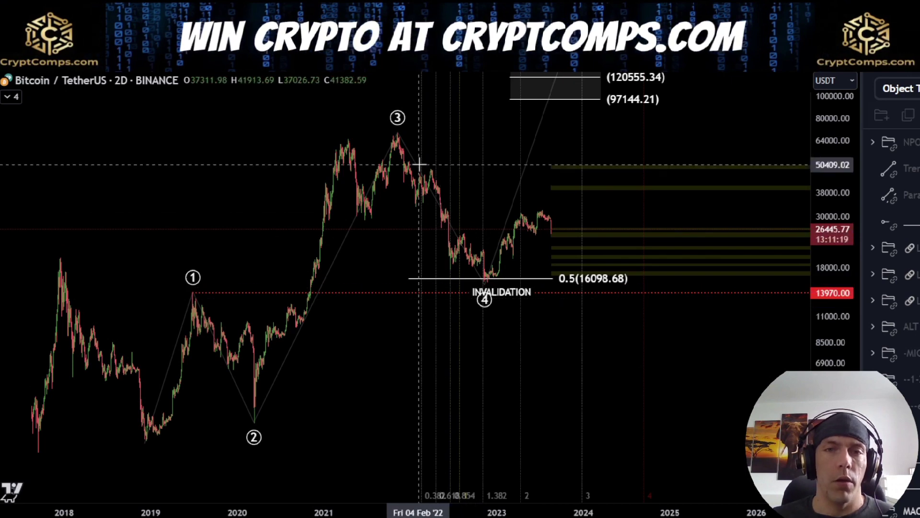
pyautogui.moveTo(621, 267)
pyautogui.mouseDown()
pyautogui.moveTo(570, 265)
pyautogui.moveTo(607, 260)
pyautogui.mouseUp()
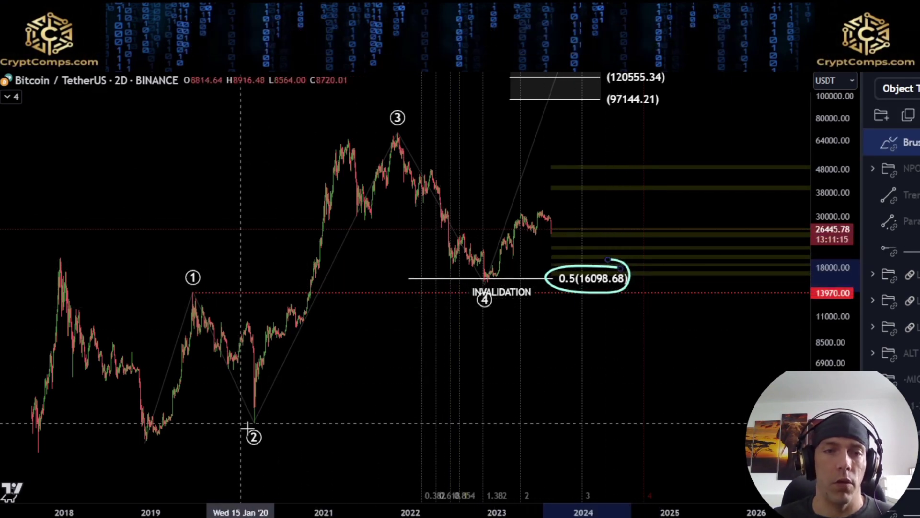
# Trace waves 1 and 2 and the rise to wave 3 with brush strokes, undoing the strokes after each pass.
pyautogui.moveTo(250, 426); pyautogui.dragTo(335, 286)
pyautogui.moveTo(355, 245); pyautogui.dragTo(401, 125)
pyautogui.hotkey('ctrl', 'z')
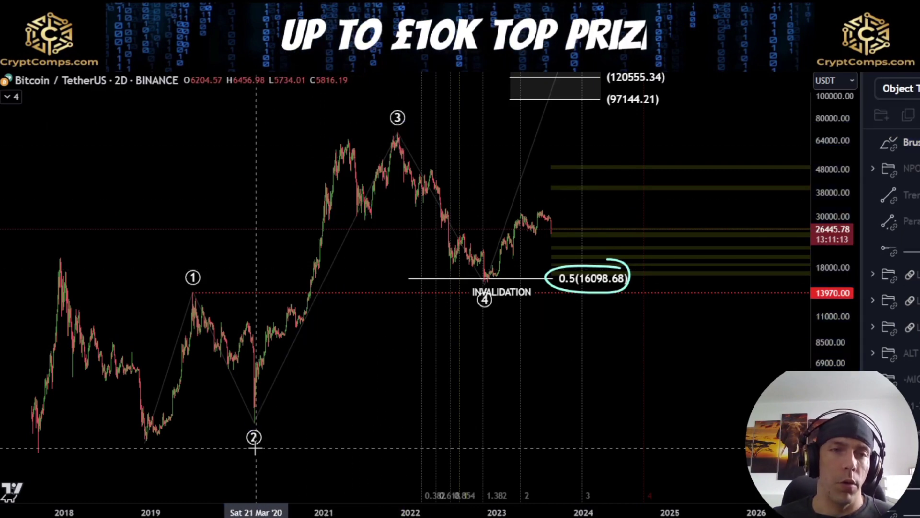
pyautogui.moveTo(160, 417); pyautogui.dragTo(213, 320)
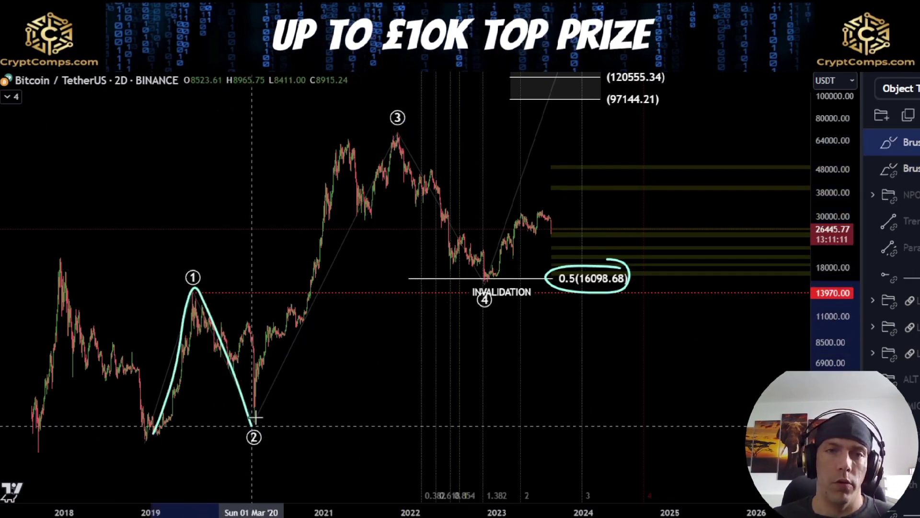
pyautogui.moveTo(255, 418)
pyautogui.mouseDown()
pyautogui.moveTo(339, 153)
pyautogui.moveTo(369, 220)
pyautogui.moveTo(397, 138)
pyautogui.mouseUp()
pyautogui.hotkey('ctrl', 'z')
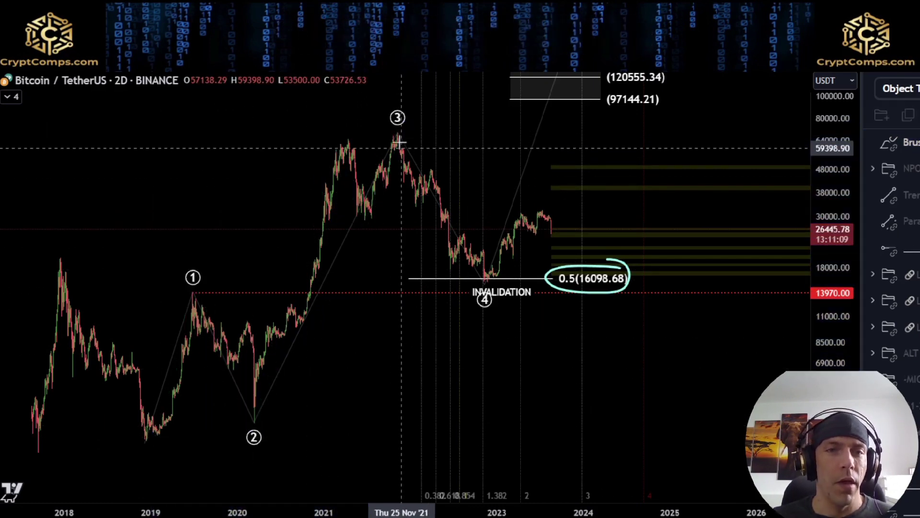
# Mark the price action between waves 1 and 2 and the early 2021 peak with brush strokes, undoing each one.
pyautogui.moveTo(250, 299)
pyautogui.mouseDown()
pyautogui.moveTo(230, 291)
pyautogui.moveTo(286, 345)
pyautogui.mouseUp()
pyautogui.hotkey('ctrl', 'z')
pyautogui.moveTo(352, 134)
pyautogui.mouseDown()
pyautogui.moveTo(380, 165)
pyautogui.moveTo(330, 144)
pyautogui.mouseUp()
pyautogui.hotkey('ctrl', 'z')
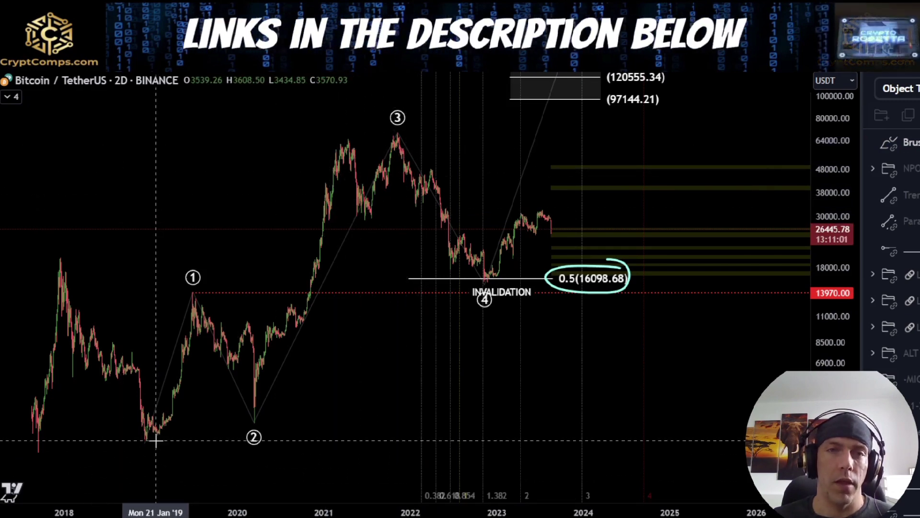
# Switch to the alternative count with the wave 2 retracement zone from 0.5 to 0.786, and delete the leftover brush circle.
pyautogui.moveTo(829, 245); pyautogui.dragTo(863, 332)
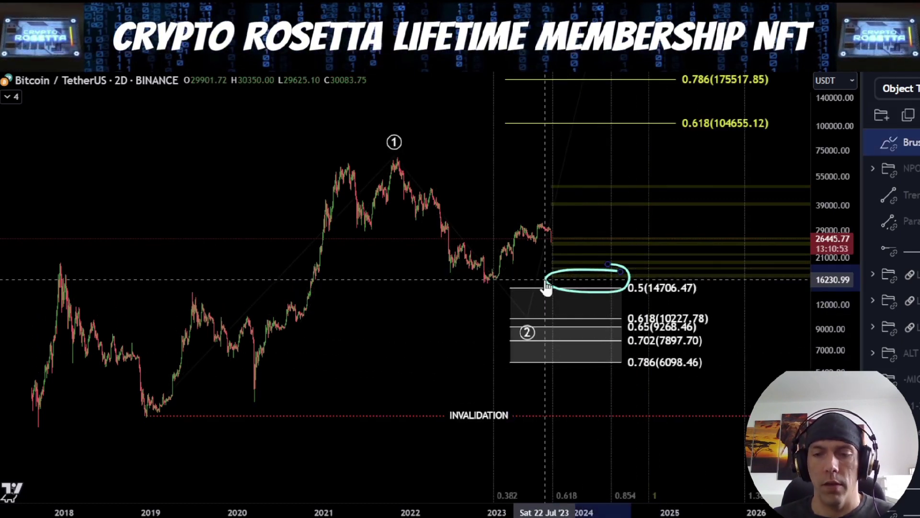
pyautogui.press('Delete')
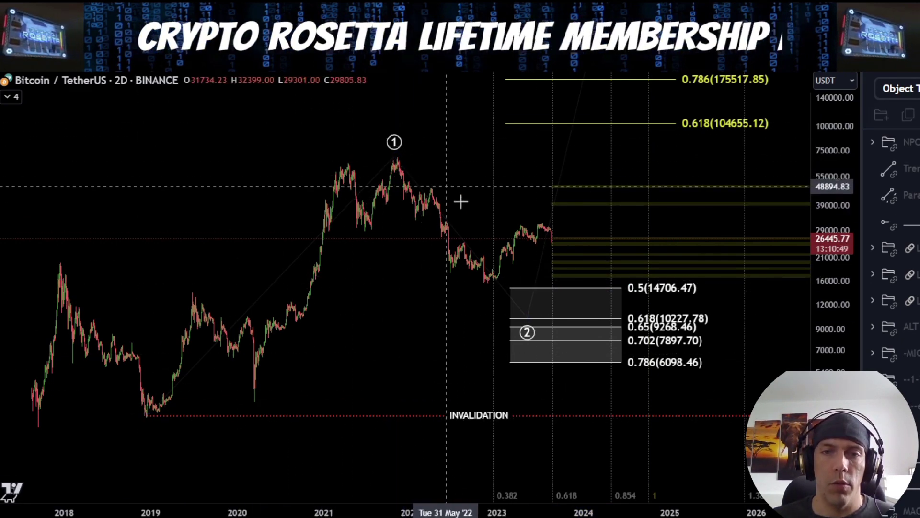
# Trace the decline from wave 1 to the late 2022 low and the following rebound with the brush, and undo it.
pyautogui.click(526, 320)
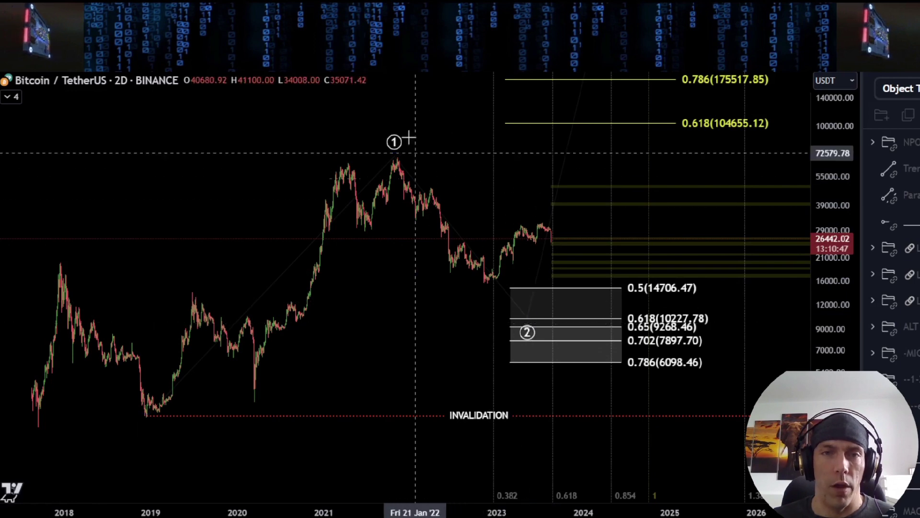
pyautogui.click(489, 369)
pyautogui.moveTo(453, 337); pyautogui.dragTo(406, 344)
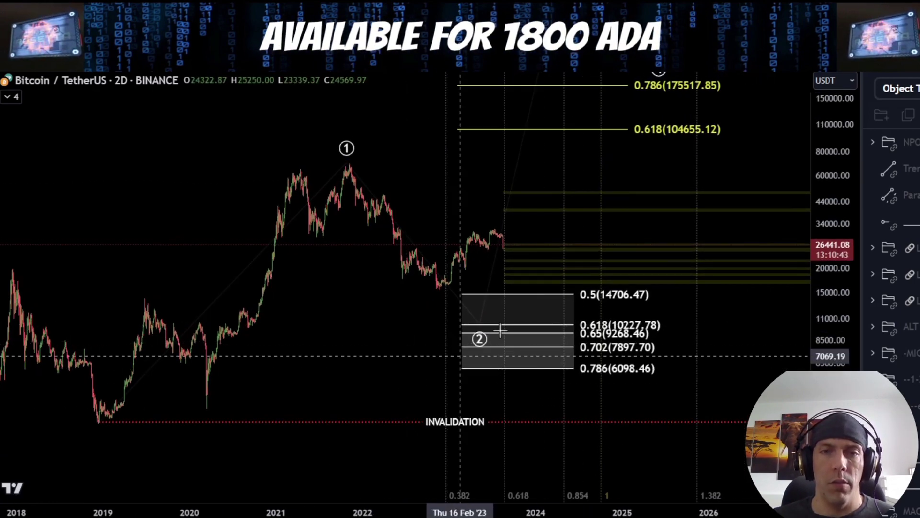
pyautogui.moveTo(357, 168); pyautogui.dragTo(435, 300)
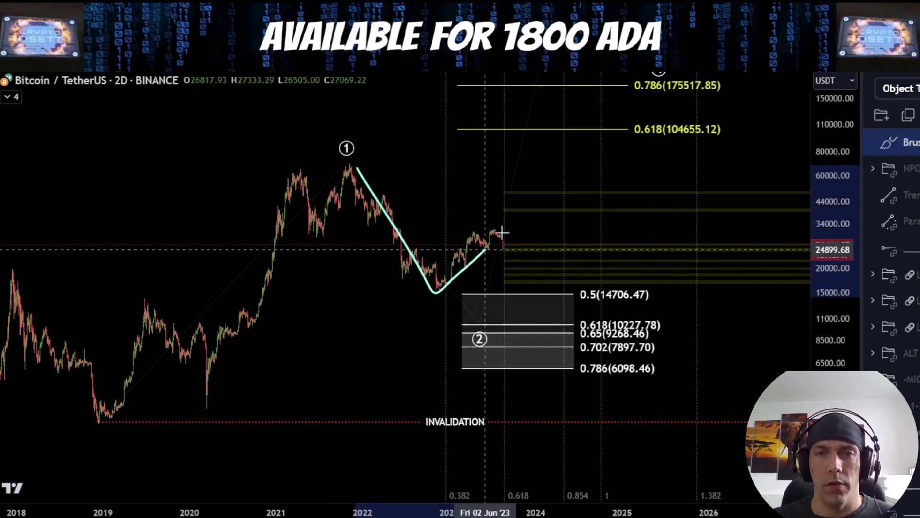
pyautogui.hotkey('ctrl', 'z')
# Circle the 0.5 to 0.786 retracement labels and the INVALIDATION label with brush strokes, removing each stroke.
pyautogui.moveTo(677, 283)
pyautogui.mouseDown()
pyautogui.moveTo(591, 263)
pyautogui.moveTo(530, 353)
pyautogui.moveTo(692, 400)
pyautogui.moveTo(623, 277)
pyautogui.mouseUp()
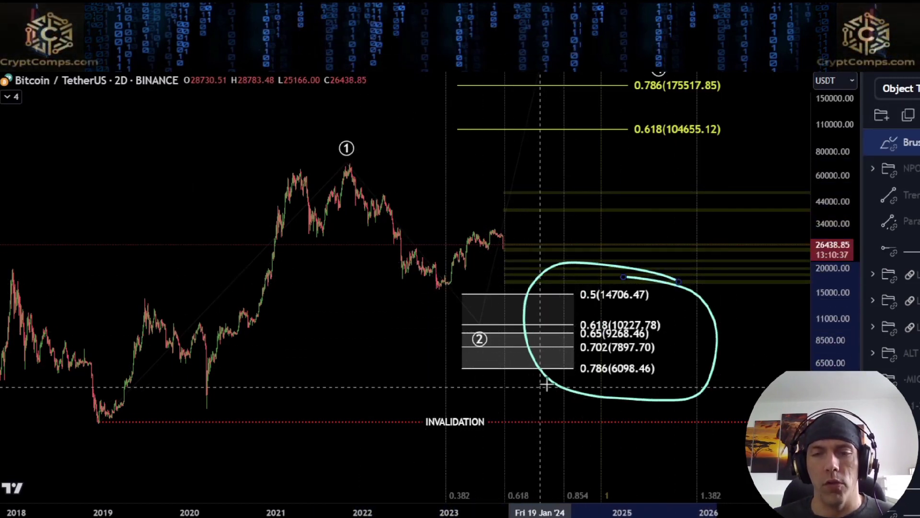
pyautogui.hotkey('ctrl', 'z')
pyautogui.moveTo(577, 382); pyautogui.dragTo(632, 383)
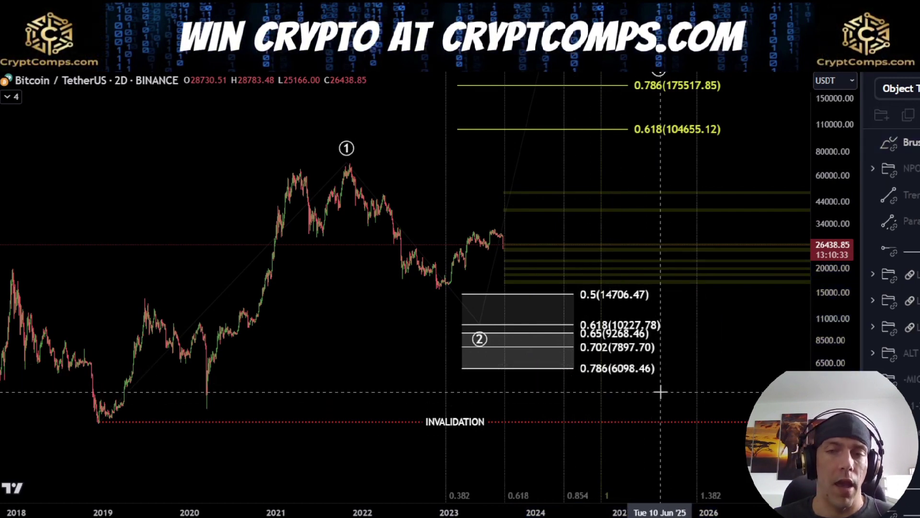
pyautogui.moveTo(477, 394); pyautogui.dragTo(411, 401)
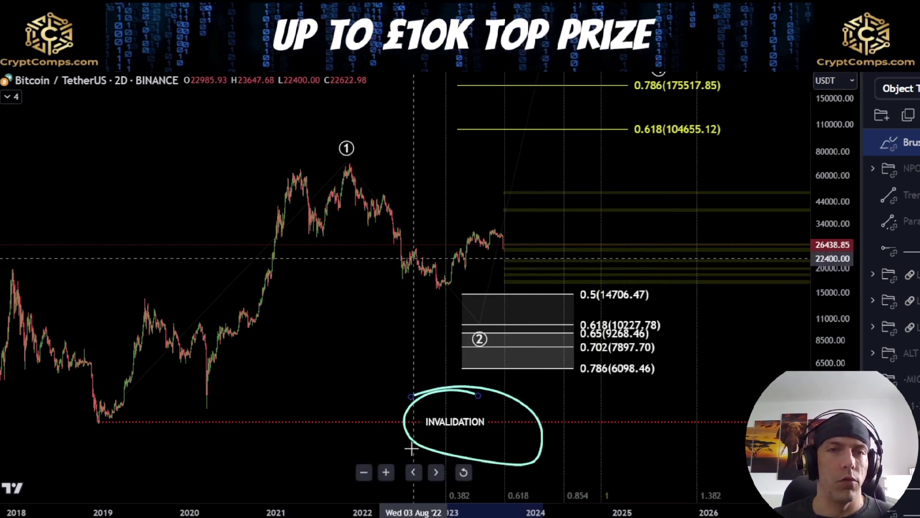
pyautogui.press('Delete')
# Circle the late 2022 price low just above the wave 2 retracement zone with the brush, and delete the circle.
pyautogui.moveTo(360, 332); pyautogui.dragTo(341, 359)
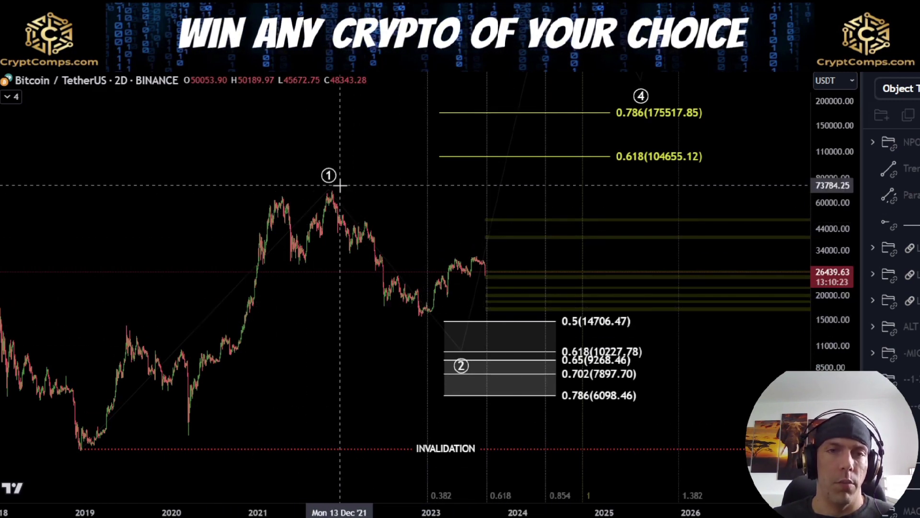
pyautogui.moveTo(359, 332); pyautogui.dragTo(351, 350)
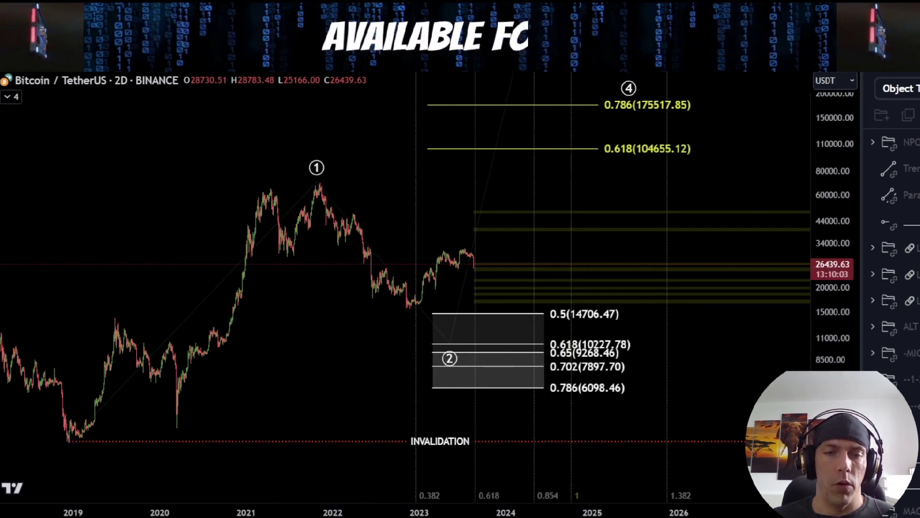
pyautogui.moveTo(411, 294); pyautogui.dragTo(417, 297)
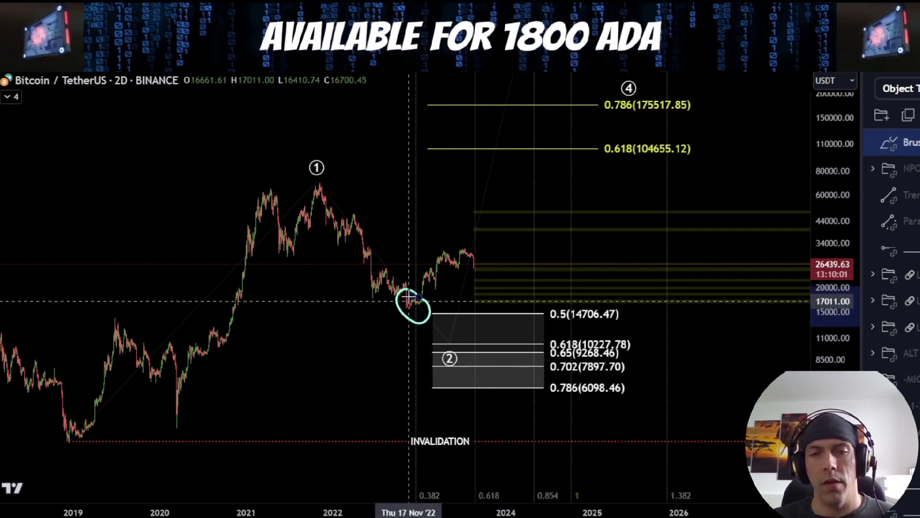
pyautogui.press('Delete')
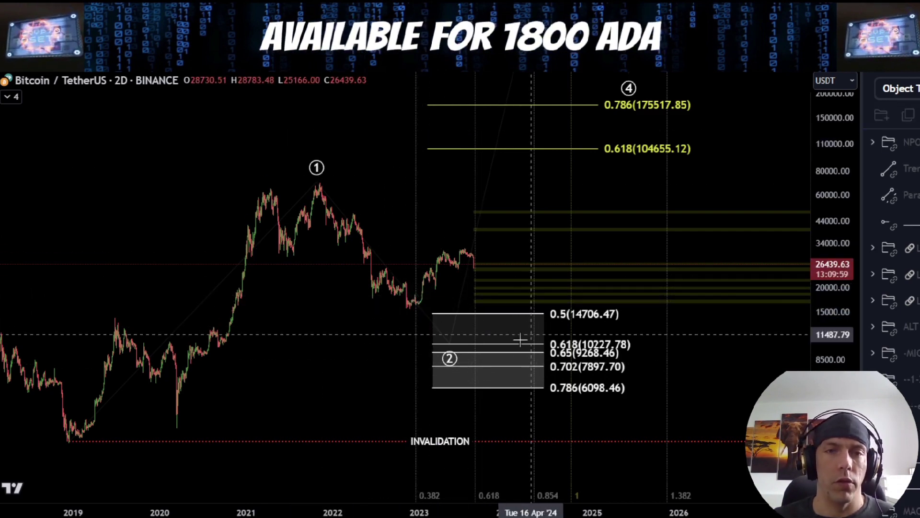
# Sketch a projected path from wave 1 down to the 2022 low, up and back into the retracement zone, and delete the strokes.
pyautogui.moveTo(323, 183)
pyautogui.mouseDown()
pyautogui.moveTo(401, 304)
pyautogui.moveTo(469, 234)
pyautogui.mouseUp()
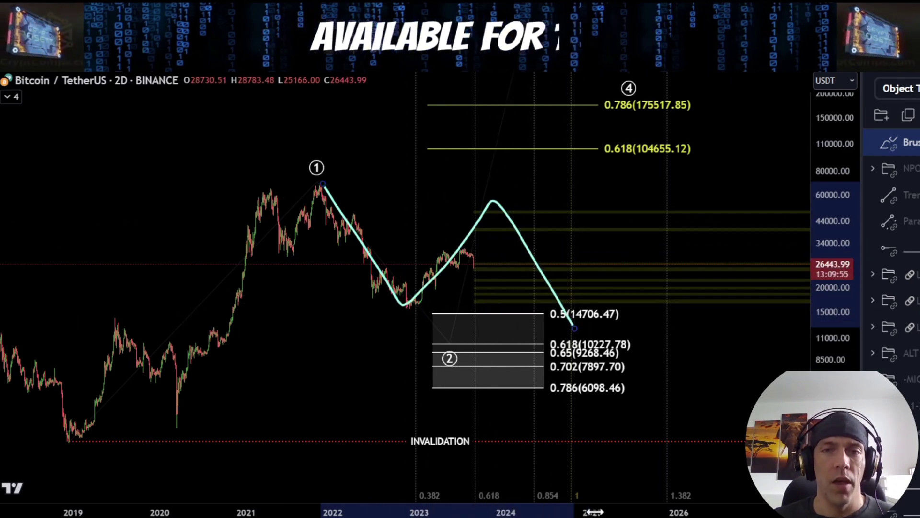
pyautogui.press('Delete')
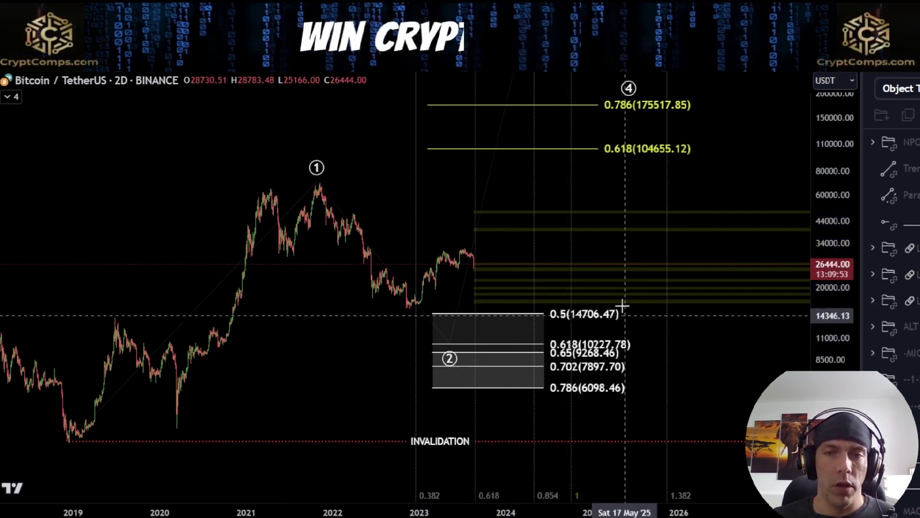
pyautogui.moveTo(623, 311)
pyautogui.mouseDown()
pyautogui.moveTo(411, 380)
pyautogui.moveTo(662, 320)
pyautogui.mouseUp()
pyautogui.press('Delete')
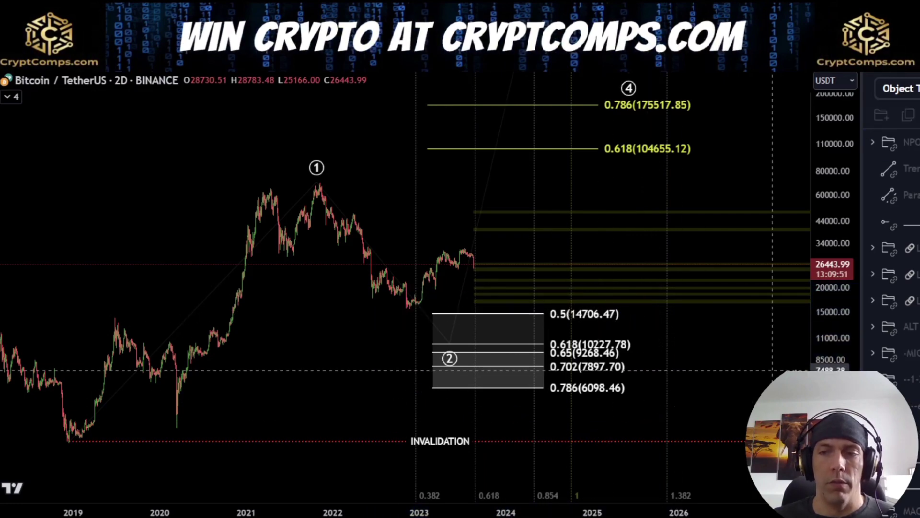
# Switch to the weekly Bitcoin / U.S. Dollar BITSTAMP chart with the waves i to v count.
pyautogui.scroll(-3, 160, 493)
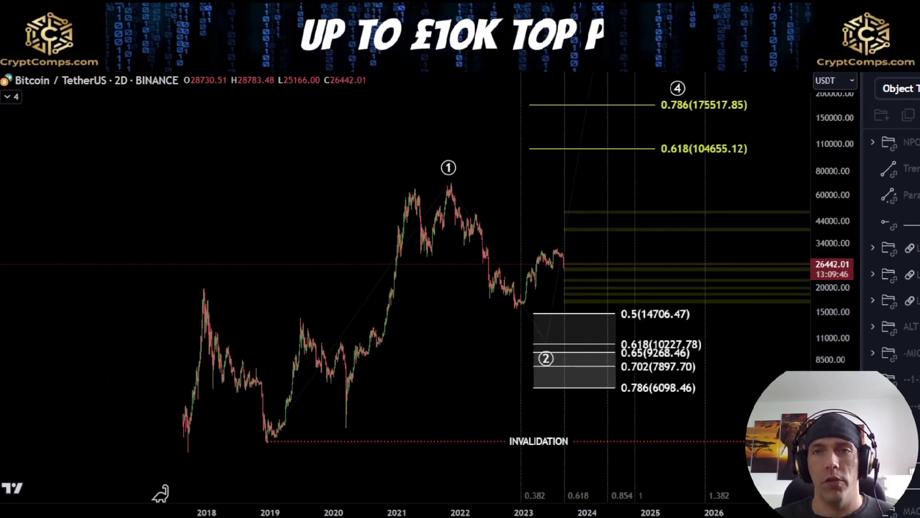
pyautogui.hotkey('ctrl', 'alt', 'h')
pyautogui.hotkey('ctrl', 'Tab')
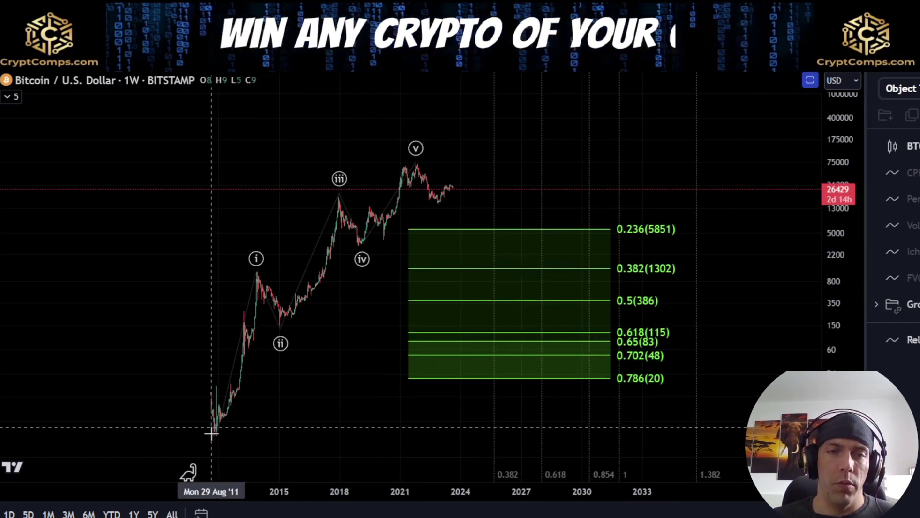
# Trace the rise from the 2011 low to wave v and a decline to the 0.618 level with the brush, undoing both strokes.
pyautogui.moveTo(214, 435)
pyautogui.mouseDown()
pyautogui.moveTo(365, 280)
pyautogui.moveTo(453, 153)
pyautogui.moveTo(401, 168)
pyautogui.moveTo(404, 128)
pyautogui.mouseUp()
pyautogui.hotkey('ctrl', 'z')
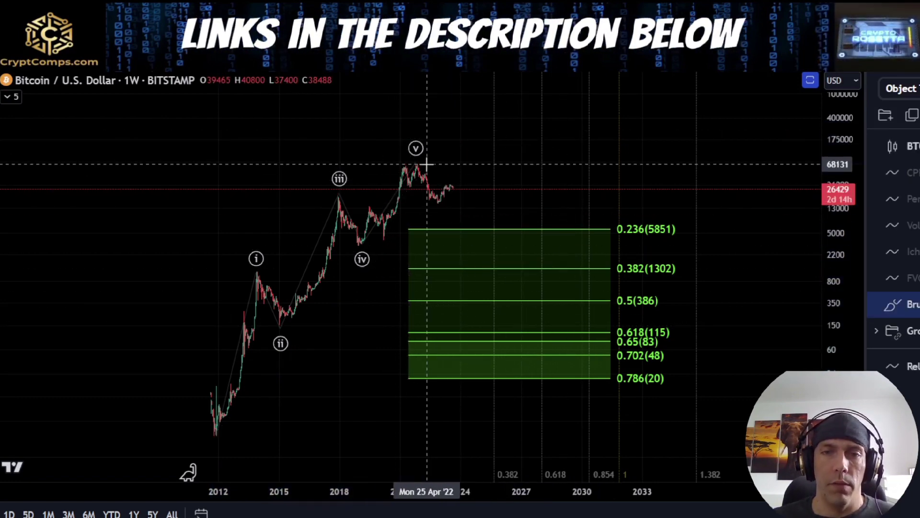
pyautogui.moveTo(426, 164)
pyautogui.mouseDown()
pyautogui.moveTo(528, 283)
pyautogui.moveTo(553, 328)
pyautogui.mouseUp()
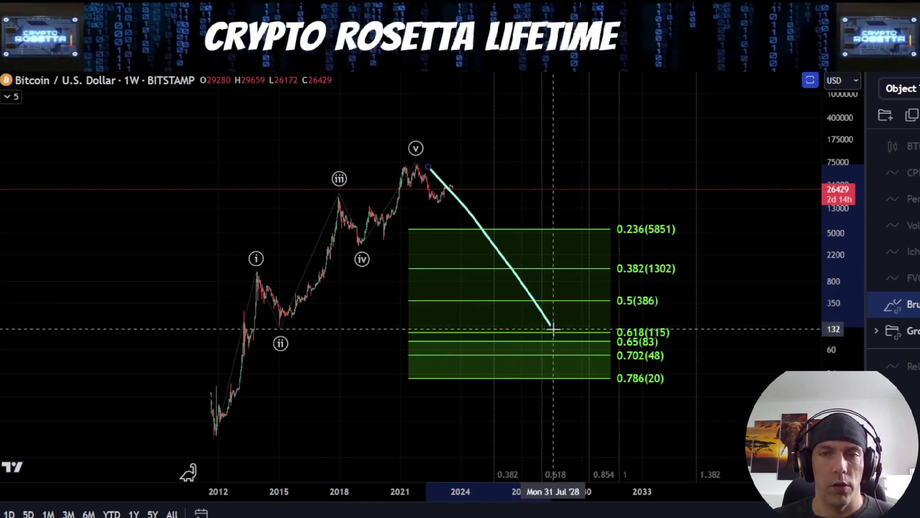
pyautogui.hotkey('ctrl', 'z')
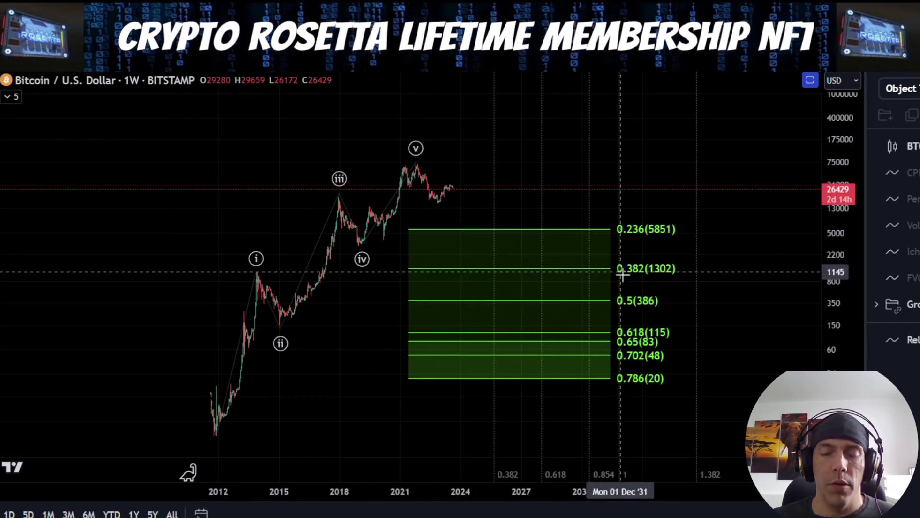
# Bracket the 0.5 to 0.786 levels and circle the 0.382 (1302) level with the brush, undoing all brush strokes including the projected path.
pyautogui.moveTo(664, 287)
pyautogui.mouseDown()
pyautogui.moveTo(588, 283)
pyautogui.moveTo(590, 382)
pyautogui.moveTo(669, 395)
pyautogui.mouseUp()
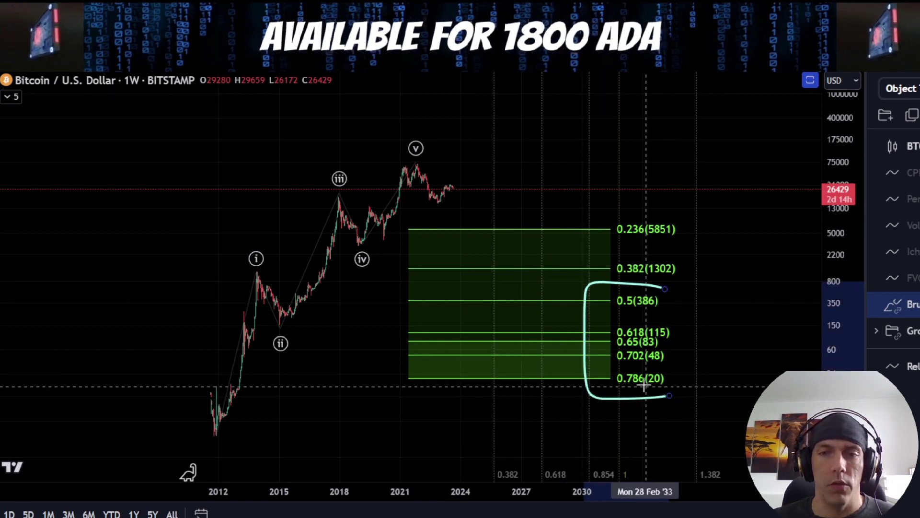
pyautogui.hotkey('ctrl', 'z')
pyautogui.moveTo(670, 256)
pyautogui.mouseDown()
pyautogui.moveTo(668, 287)
pyautogui.moveTo(593, 248)
pyautogui.mouseUp()
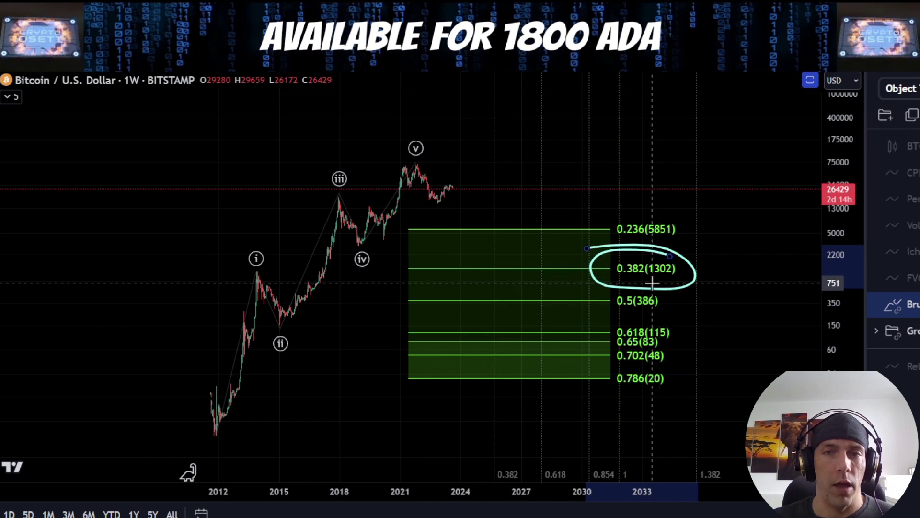
pyautogui.hotkey('ctrl', 'z')
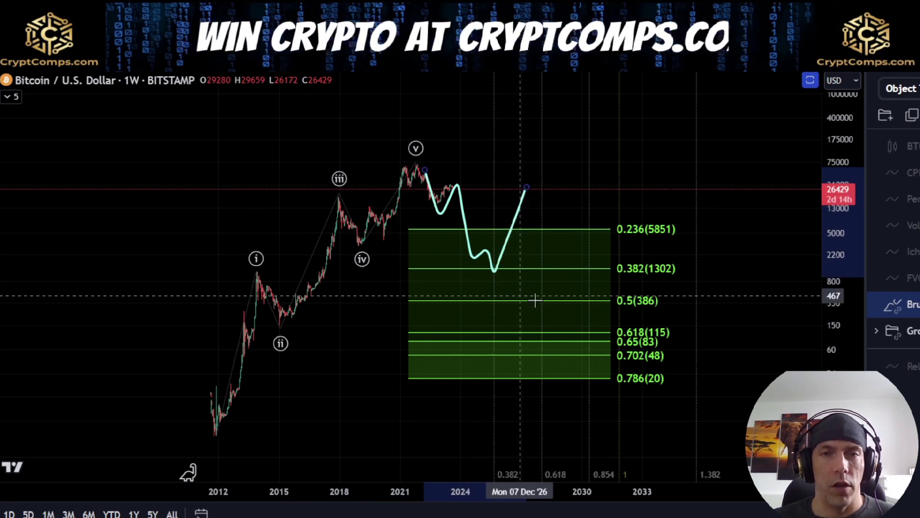
pyautogui.hotkey('ctrl', 'z')
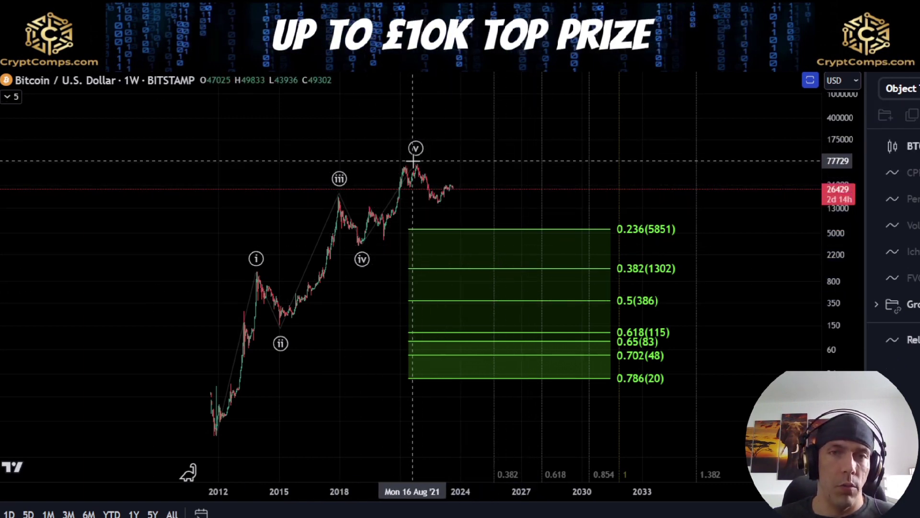
# Sketch a decline from wave v to the 0.5 (386) level and underline the wave iv low with the brush, removing both strokes.
pyautogui.moveTo(431, 200); pyautogui.dragTo(459, 190)
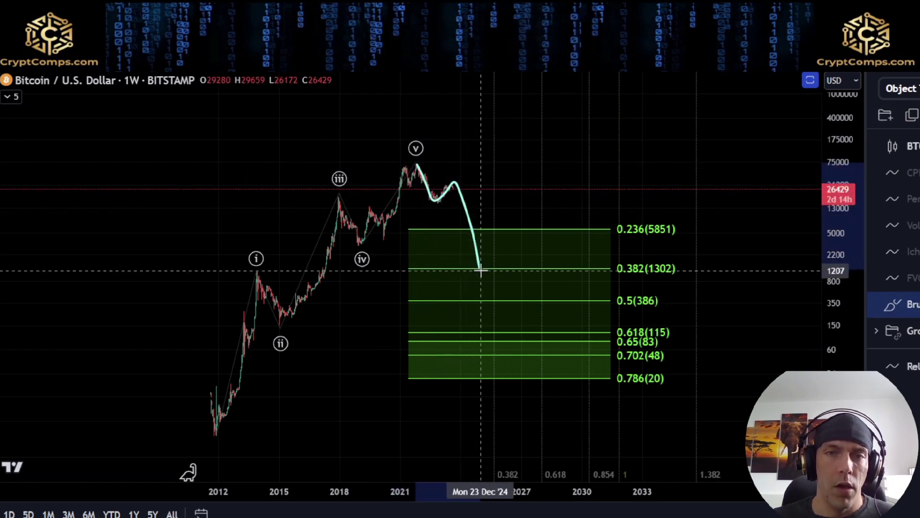
pyautogui.moveTo(480, 270)
pyautogui.mouseDown()
pyautogui.moveTo(496, 254)
pyautogui.moveTo(511, 300)
pyautogui.mouseUp()
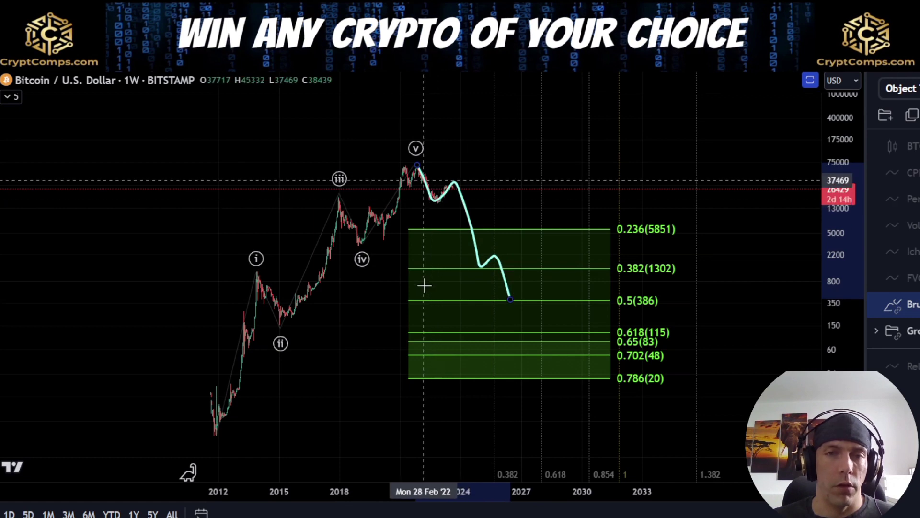
pyautogui.press('Delete')
pyautogui.moveTo(330, 241); pyautogui.dragTo(390, 246)
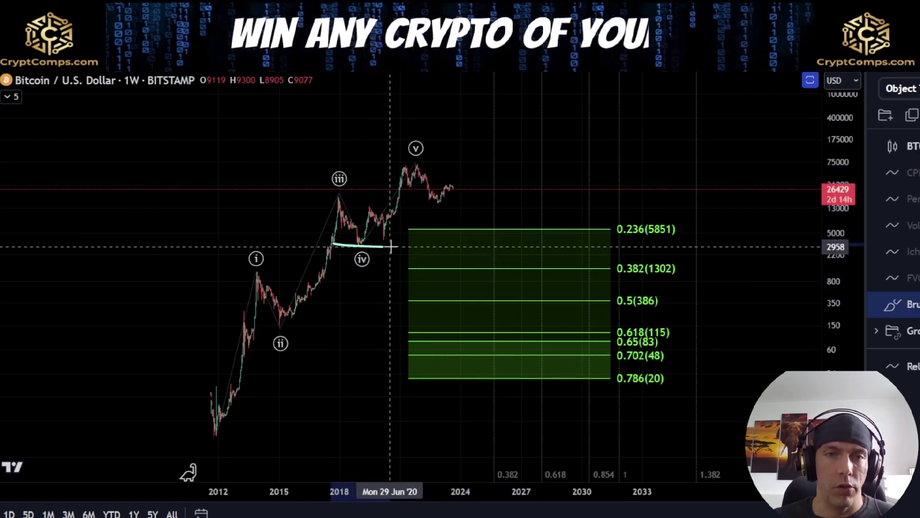
pyautogui.hotkey('ctrl', 'z')
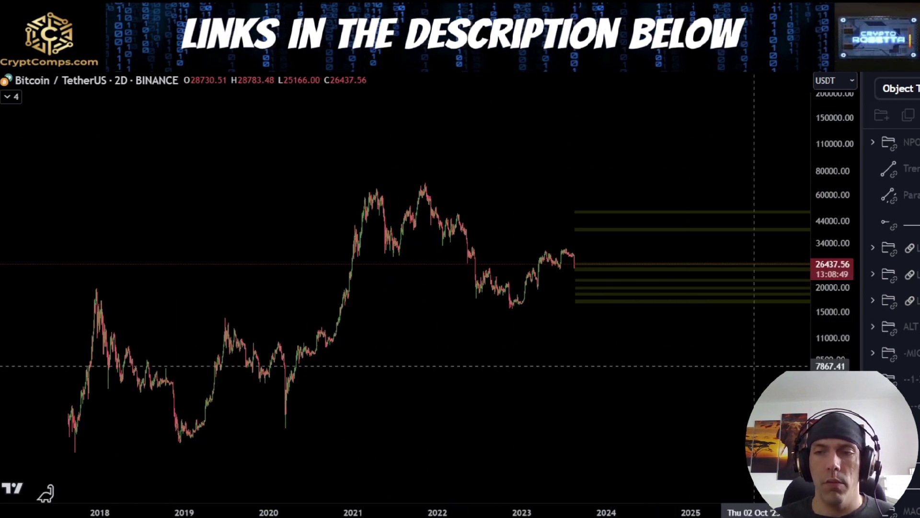
# On the two-day Bitcoin / TetherUS chart, show the hidden circled 1 to 5 wave count with its 13970.00 invalidation level.
pyautogui.scroll(1, 900, 326)
pyautogui.scroll(-3, 901, 326)
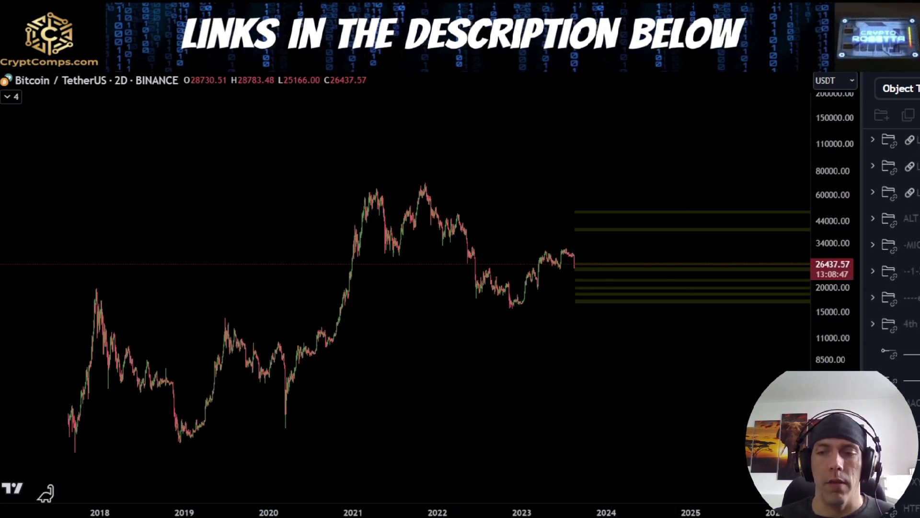
pyautogui.click(912, 403)
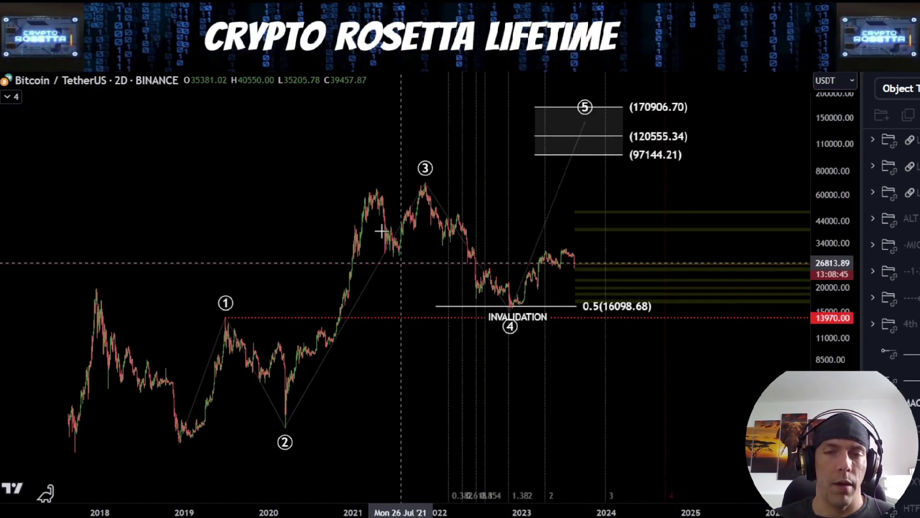
pyautogui.moveTo(328, 172); pyautogui.dragTo(276, 156)
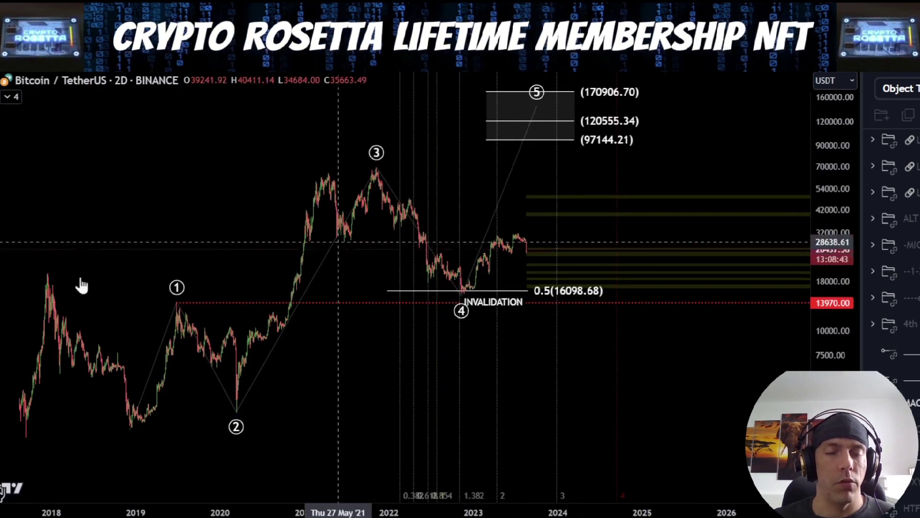
pyautogui.moveTo(703, 376); pyautogui.dragTo(696, 398)
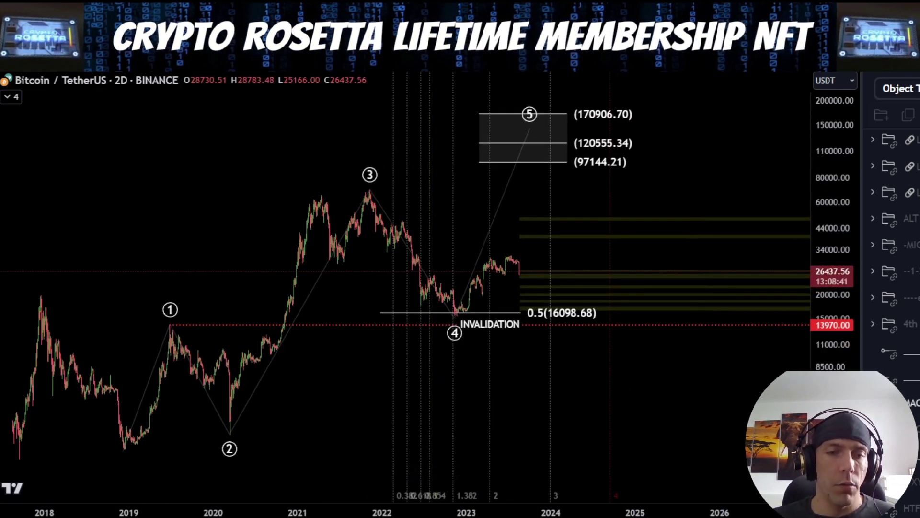
# Examine the wave 4 low against the 0.5 (16098.68) level and the invalidation line, removing the brush stroke.
pyautogui.moveTo(182, 343)
pyautogui.mouseDown()
pyautogui.moveTo(269, 369)
pyautogui.moveTo(354, 192)
pyautogui.moveTo(462, 303)
pyautogui.moveTo(519, 169)
pyautogui.moveTo(510, 139)
pyautogui.moveTo(488, 125)
pyautogui.mouseUp()
pyautogui.press('Delete')
pyautogui.scroll(7, 573, 348)
pyautogui.scroll(-4, 567, 346)
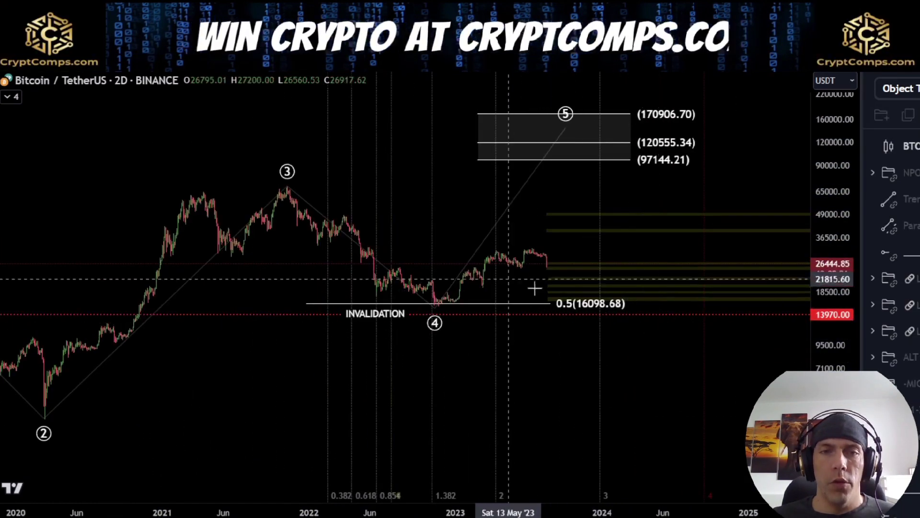
pyautogui.moveTo(831, 330); pyautogui.dragTo(832, 308)
pyautogui.moveTo(661, 357); pyautogui.dragTo(620, 386)
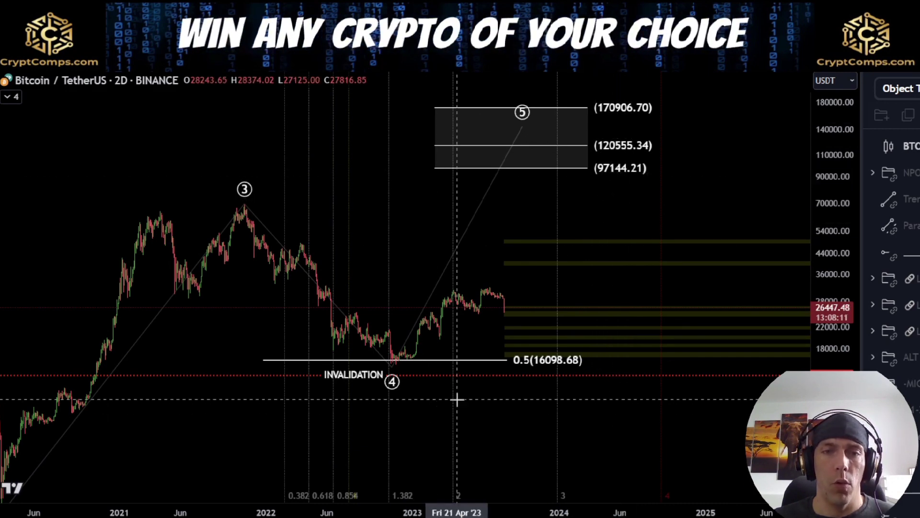
pyautogui.moveTo(442, 392); pyautogui.dragTo(438, 365)
pyautogui.moveTo(833, 336); pyautogui.dragTo(832, 227)
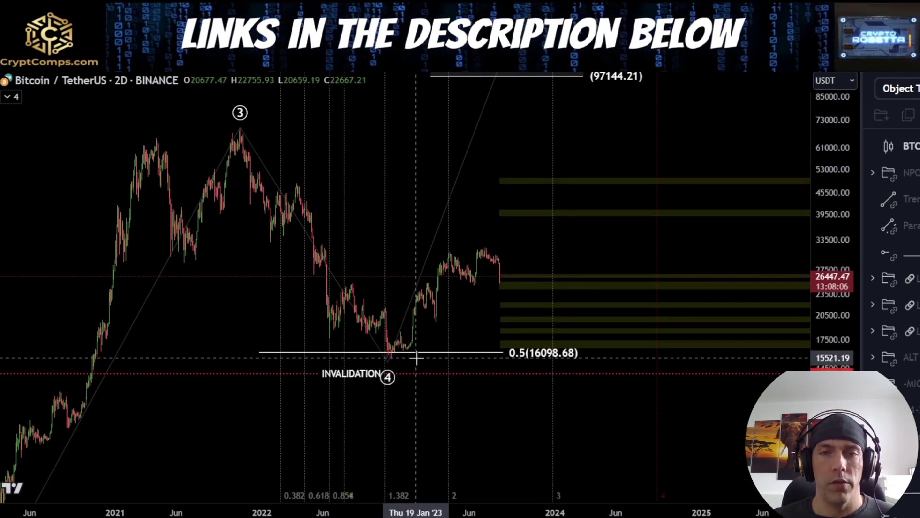
pyautogui.moveTo(832, 170); pyautogui.dragTo(829, 294)
pyautogui.scroll(-3, 559, 275)
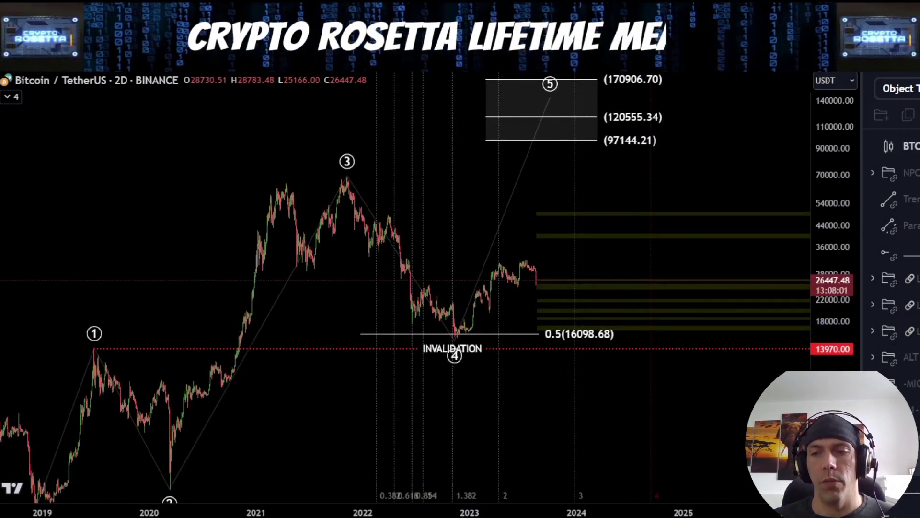
# Hide the circled 1 to 5 wave count and show the W-X-Y-X-Z count with its 0.5 to 0.786 retracement zone.
pyautogui.scroll(-3, 892, 249)
pyautogui.click(913, 402)
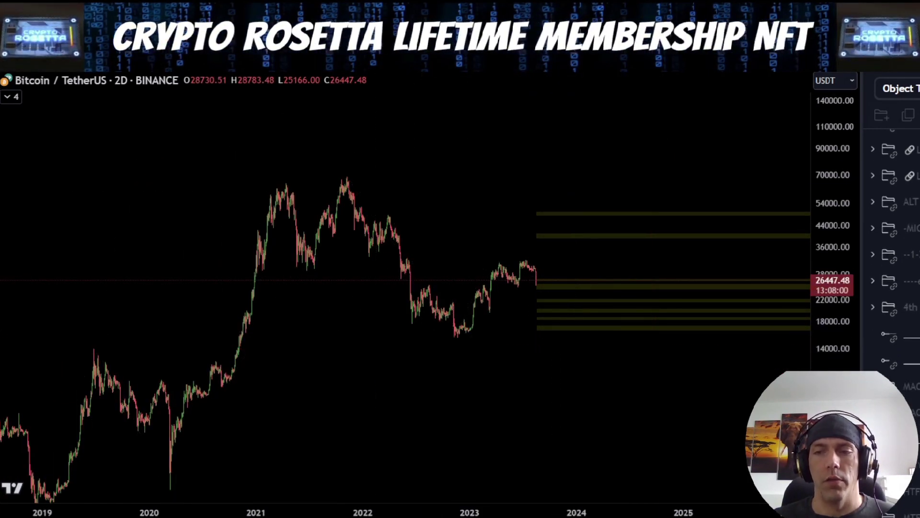
pyautogui.click(913, 412)
pyautogui.scroll(3, 484, 417)
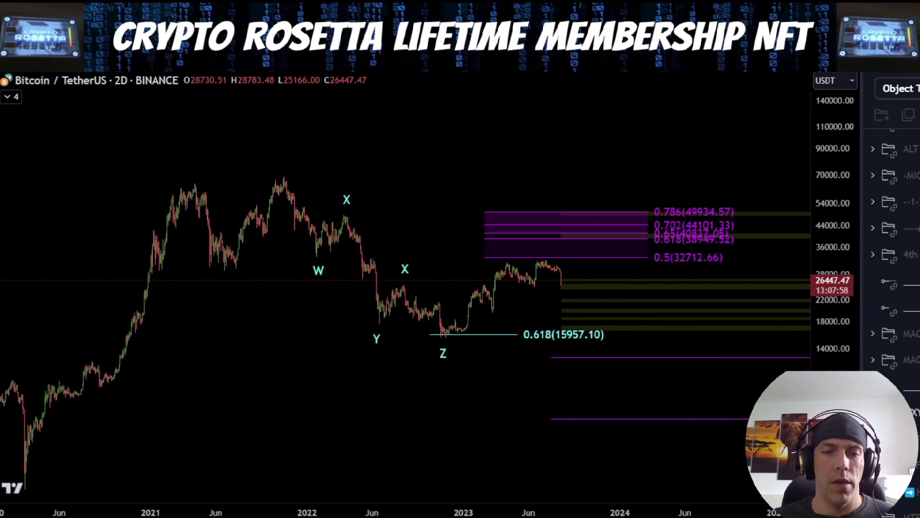
# Trace the W-X-Y-X-Z decline and circle the 0.618 (15957.10) level with the brush, deleting all strokes.
pyautogui.moveTo(289, 181)
pyautogui.mouseDown()
pyautogui.moveTo(311, 261)
pyautogui.moveTo(355, 223)
pyautogui.moveTo(377, 335)
pyautogui.mouseUp()
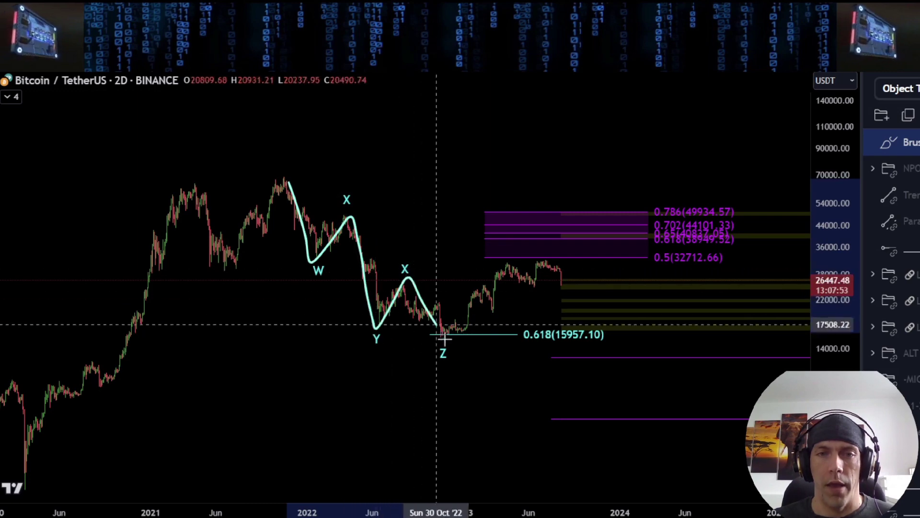
pyautogui.press('Delete')
pyautogui.moveTo(594, 320)
pyautogui.mouseDown()
pyautogui.moveTo(507, 349)
pyautogui.moveTo(613, 324)
pyautogui.mouseUp()
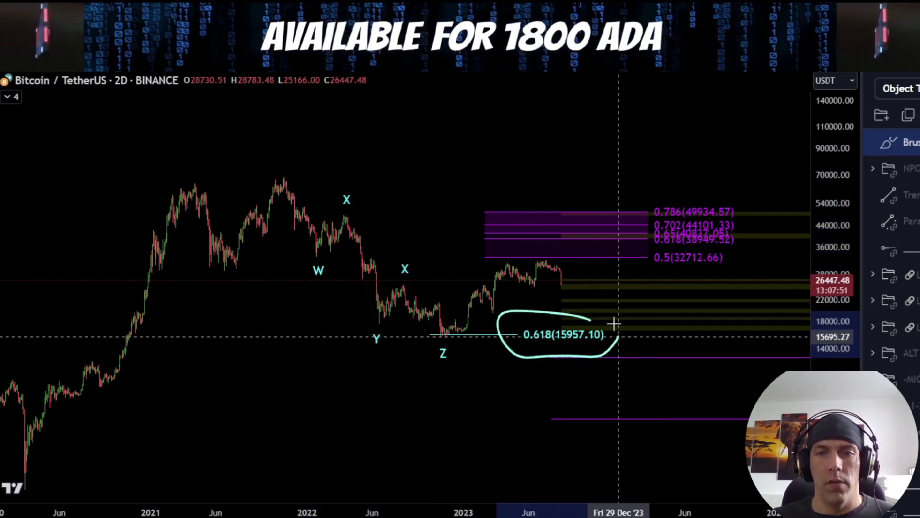
pyautogui.press('Delete')
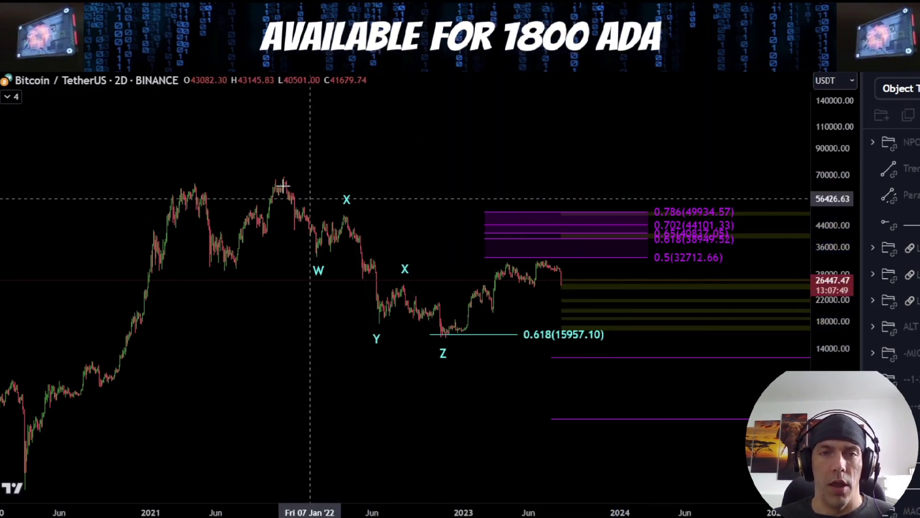
pyautogui.moveTo(281, 185); pyautogui.dragTo(313, 250)
pyautogui.press('Delete')
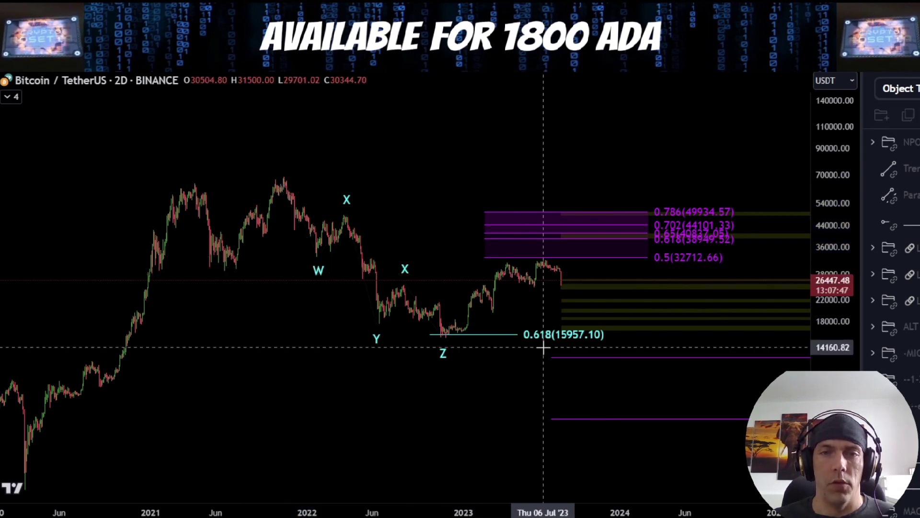
# Sketch a rise from Z to the 0.786 (49934.57) level and a larger down-up-down path past the lower 0.618 level, undoing all strokes.
pyautogui.scroll(-2, 532, 346)
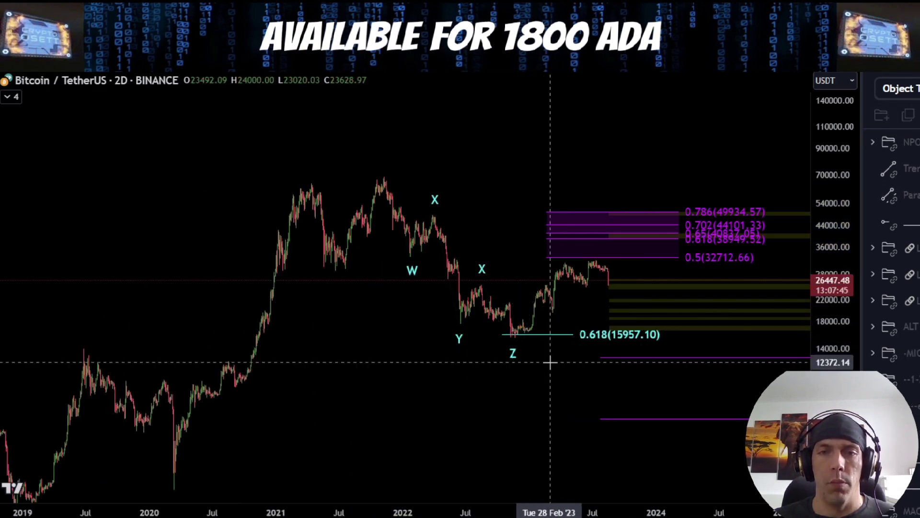
pyautogui.moveTo(535, 356); pyautogui.dragTo(354, 376)
pyautogui.moveTo(817, 366); pyautogui.dragTo(810, 345)
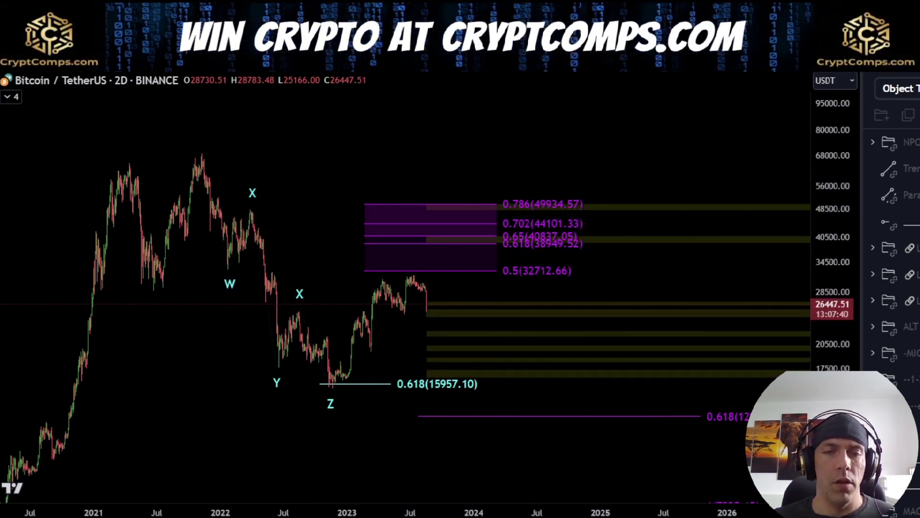
pyautogui.moveTo(330, 382)
pyautogui.mouseDown()
pyautogui.moveTo(359, 354)
pyautogui.moveTo(396, 272)
pyautogui.moveTo(475, 267)
pyautogui.moveTo(507, 199)
pyautogui.mouseUp()
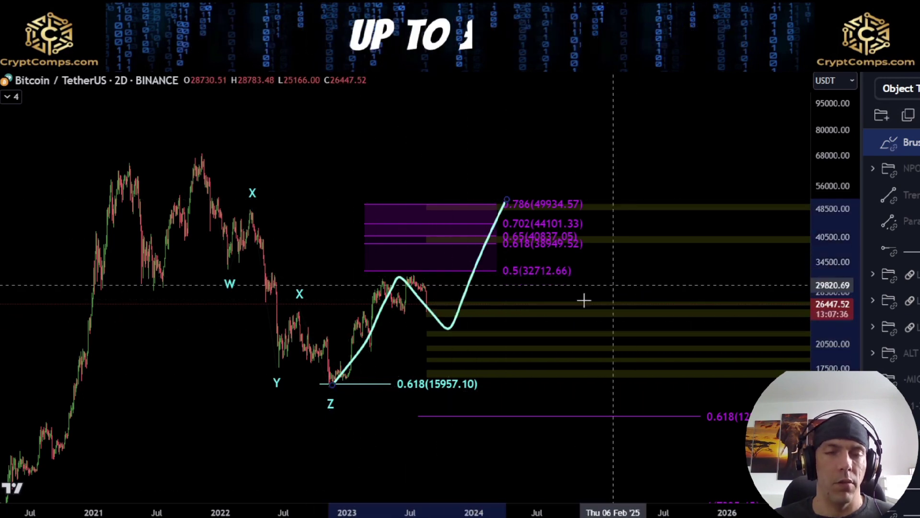
pyautogui.moveTo(196, 161); pyautogui.dragTo(290, 348)
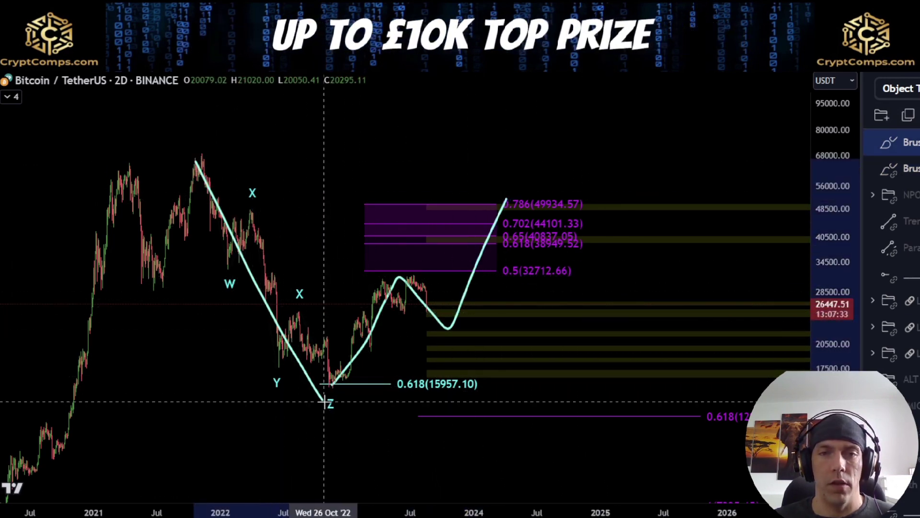
pyautogui.moveTo(324, 402); pyautogui.dragTo(485, 234)
pyautogui.moveTo(511, 196)
pyautogui.mouseDown()
pyautogui.moveTo(694, 443)
pyautogui.moveTo(757, 508)
pyautogui.mouseUp()
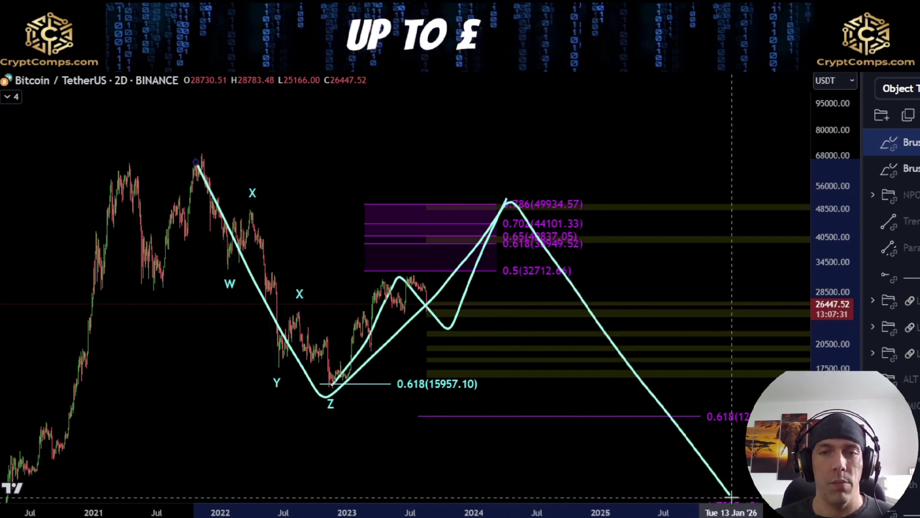
pyautogui.hotkey('ctrl', 'z')
pyautogui.hotkey('ctrl', 'z')
pyautogui.hotkey('ctrl', 'z')
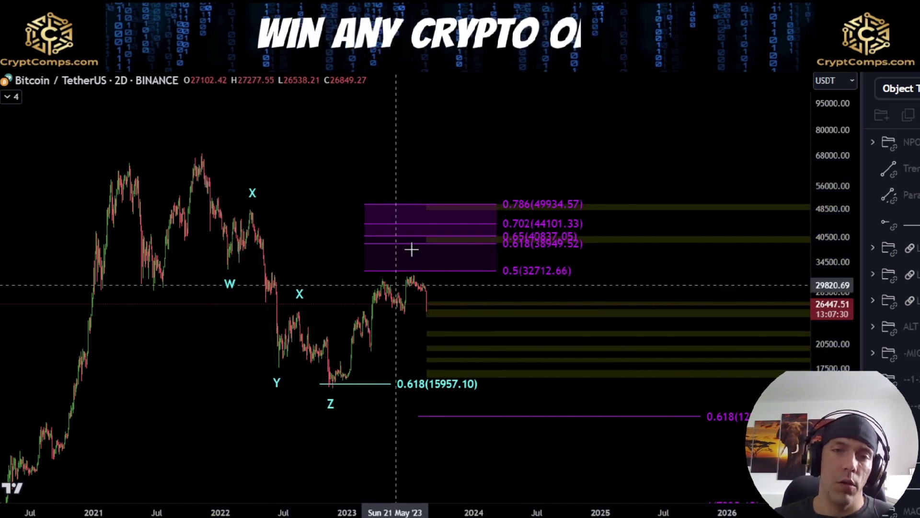
# Hide the W-X-Y-X-Z count and show the HTF wave 1 to 5 count with its 19549.09 invalidation level.
pyautogui.scroll(-2, 891, 239)
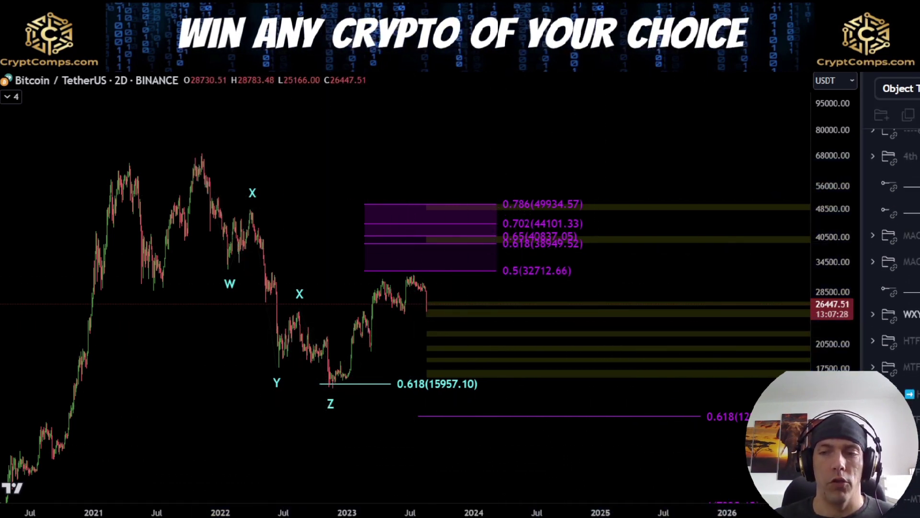
pyautogui.click(916, 312)
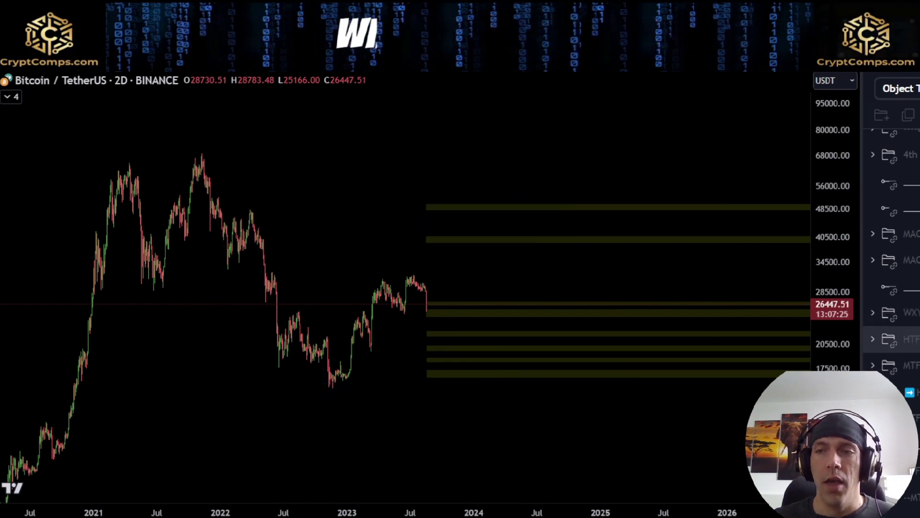
pyautogui.click(916, 339)
pyautogui.scroll(5, 404, 411)
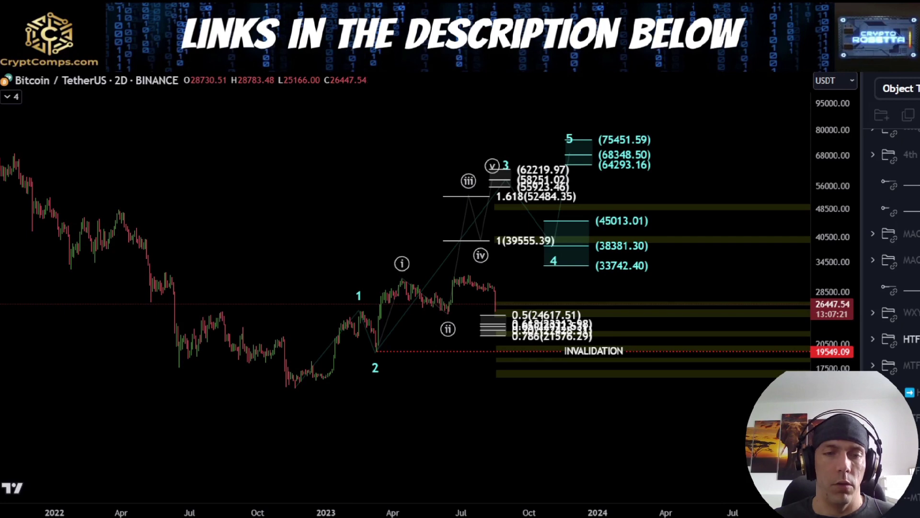
# Trace the path from the 2022 low through waves 1, 2, i and ii toward wave iii with the brush, and delete it.
pyautogui.moveTo(294, 388); pyautogui.dragTo(332, 344)
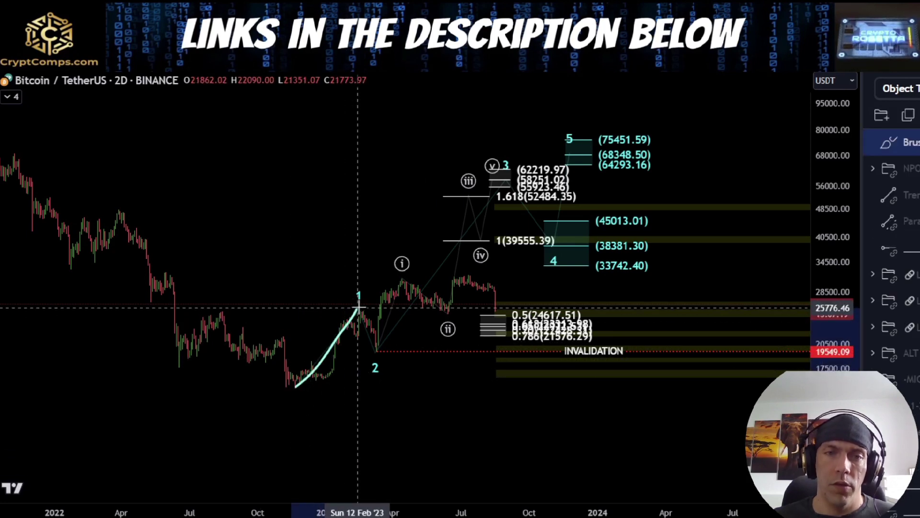
pyautogui.moveTo(358, 307)
pyautogui.mouseDown()
pyautogui.moveTo(376, 350)
pyautogui.moveTo(405, 283)
pyautogui.moveTo(422, 288)
pyautogui.moveTo(445, 320)
pyautogui.moveTo(489, 205)
pyautogui.mouseUp()
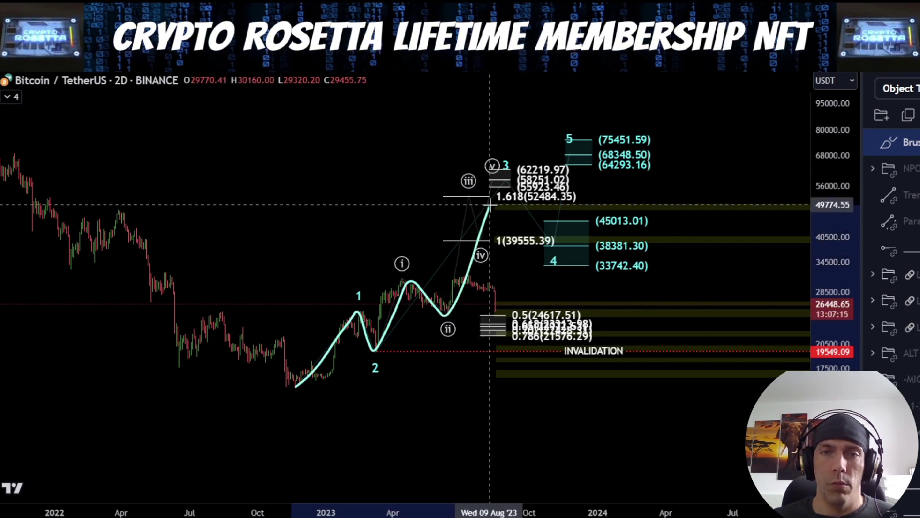
pyautogui.press('Delete')
# Underline the 1.618 (52484.35) wave iii target with the brush and undo the stroke.
pyautogui.scroll(3, 558, 301)
pyautogui.moveTo(823, 421); pyautogui.dragTo(823, 288)
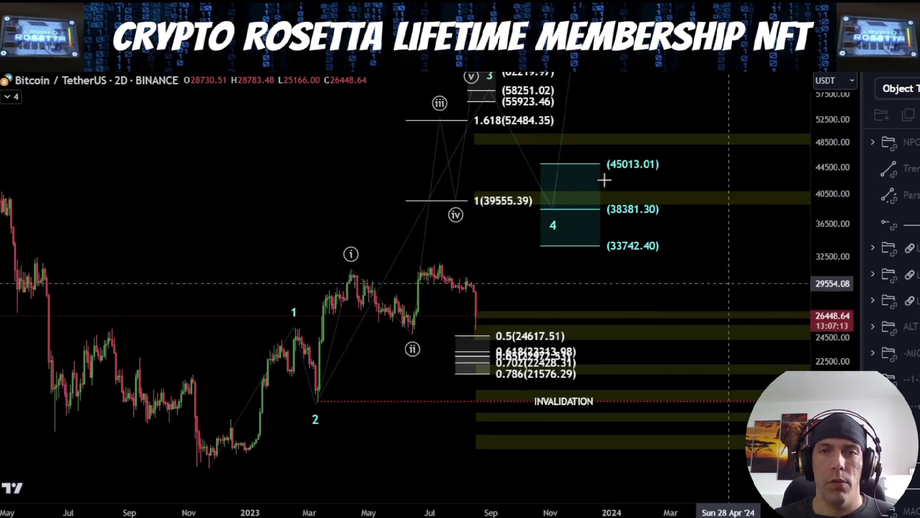
pyautogui.moveTo(485, 129); pyautogui.dragTo(548, 129)
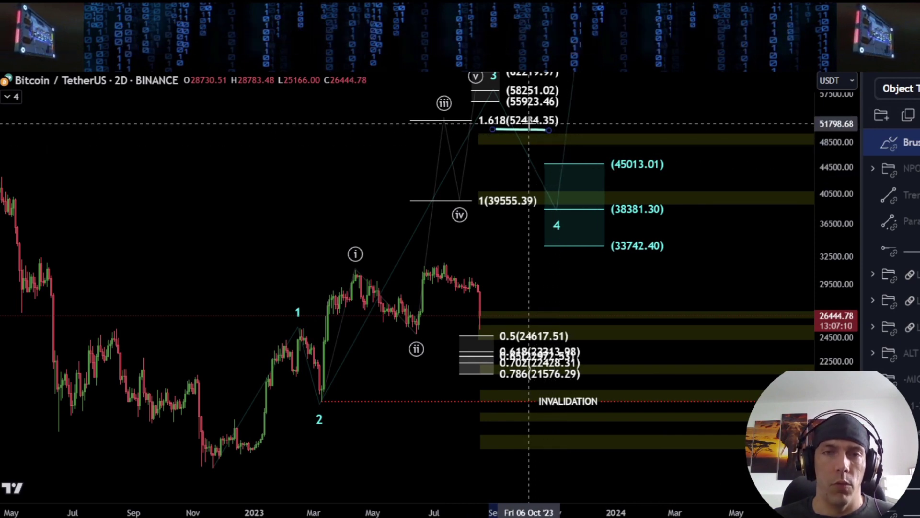
pyautogui.hotkey('ctrl', 'z')
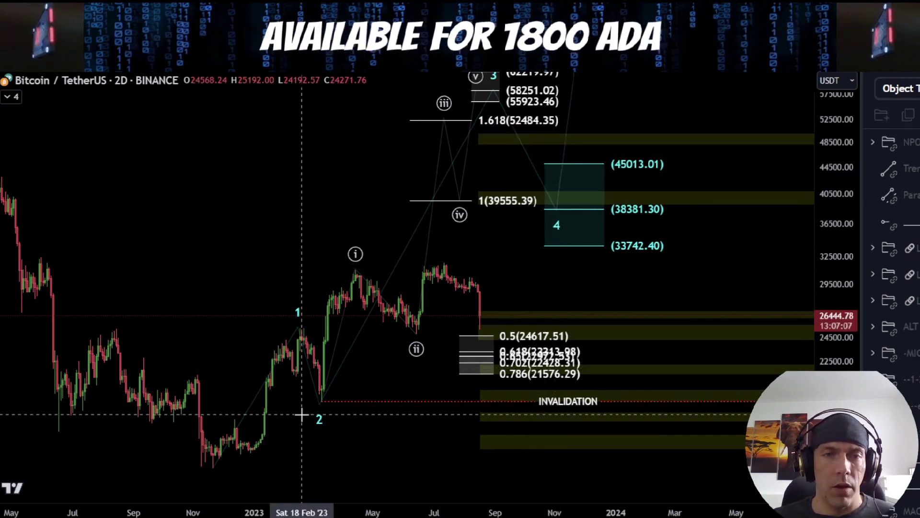
# Sketch an alternative path from the November 2022 low up to wave i, sideways to the 0.5 (24617.51) area, and up to 45013.01.
pyautogui.moveTo(403, 331); pyautogui.dragTo(417, 331)
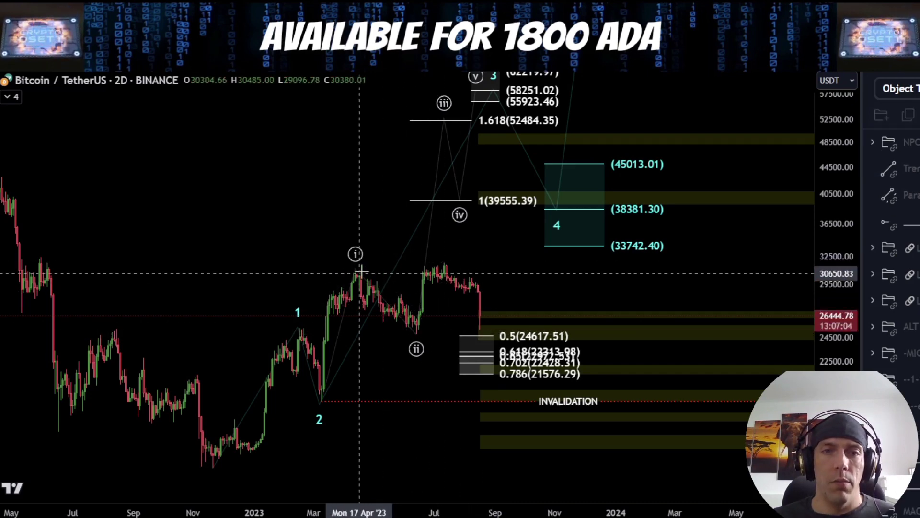
pyautogui.moveTo(366, 271); pyautogui.dragTo(399, 326)
pyautogui.moveTo(285, 312); pyautogui.dragTo(313, 326)
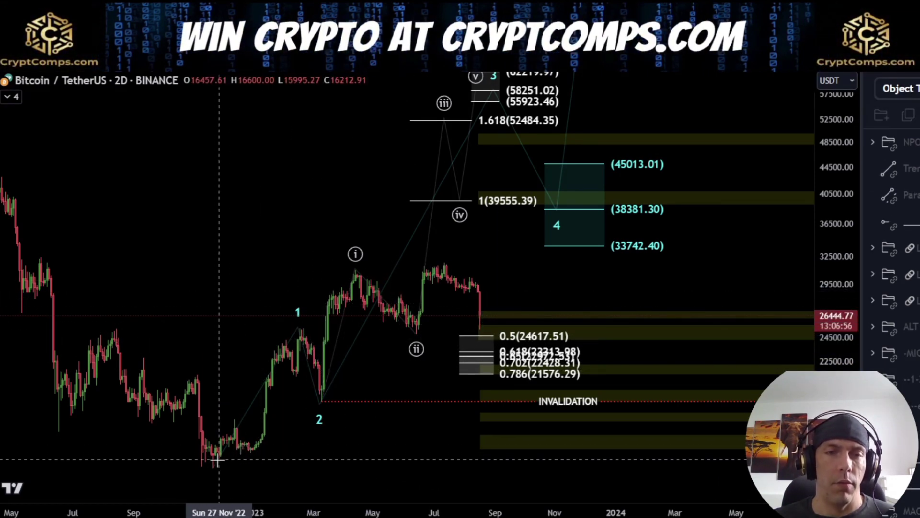
pyautogui.moveTo(217, 460)
pyautogui.mouseDown()
pyautogui.moveTo(318, 334)
pyautogui.moveTo(352, 259)
pyautogui.moveTo(405, 314)
pyautogui.moveTo(484, 299)
pyautogui.moveTo(495, 334)
pyautogui.moveTo(566, 163)
pyautogui.mouseUp()
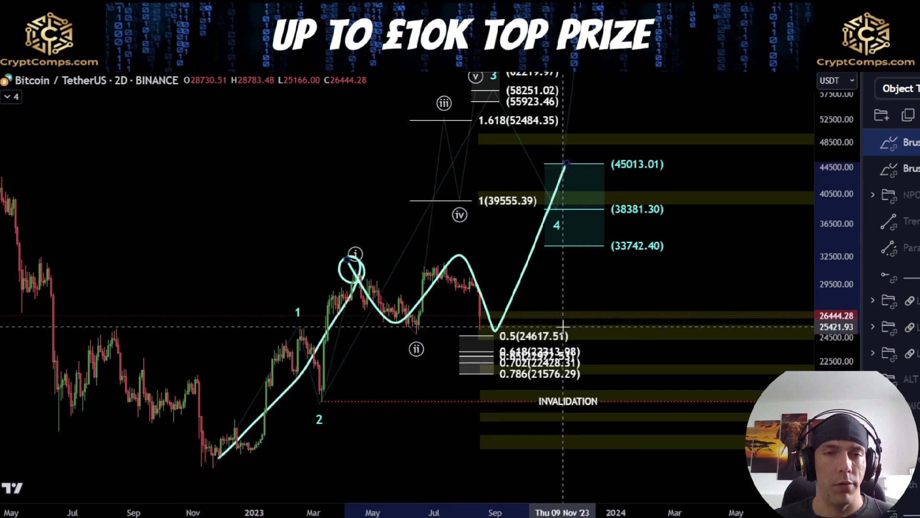
# Undo both brush strokes of the alternative path up to 45013.01.
pyautogui.hotkey('ctrl', 'z')
pyautogui.hotkey('ctrl', 'z')
pyautogui.scroll(-4, 892, 249)
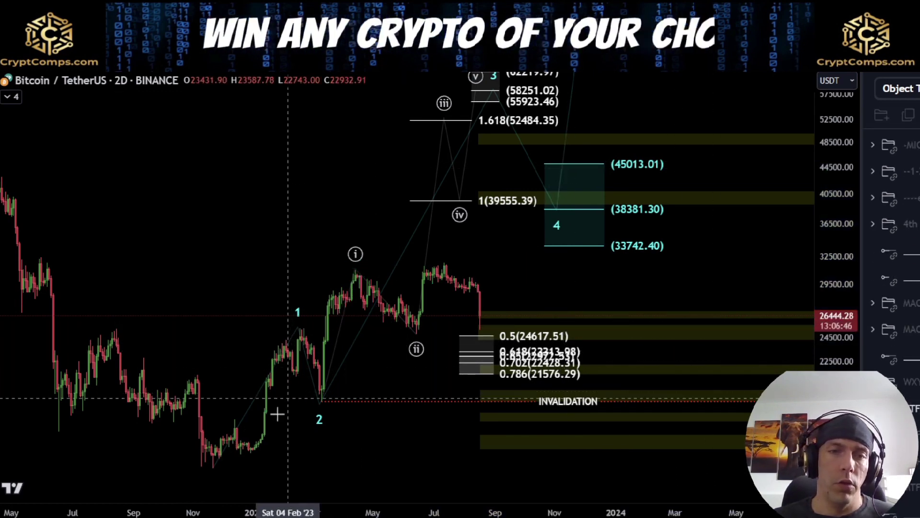
# Trace the path from the November 2022 low through waves 1, 2 and i to wave ii with the brush, and undo the stroke.
pyautogui.moveTo(216, 460)
pyautogui.mouseDown()
pyautogui.moveTo(294, 325)
pyautogui.moveTo(360, 277)
pyautogui.mouseUp()
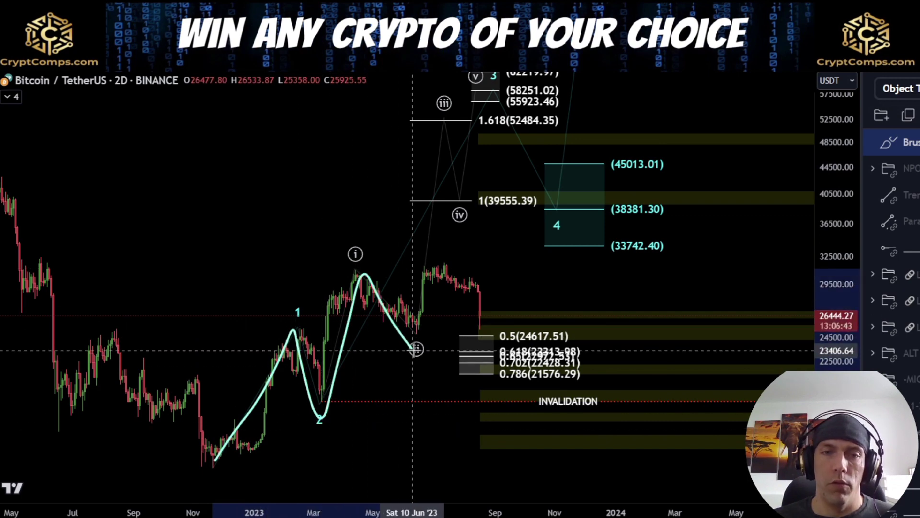
pyautogui.hotkey('ctrl', 'z')
pyautogui.scroll(3, 432, 329)
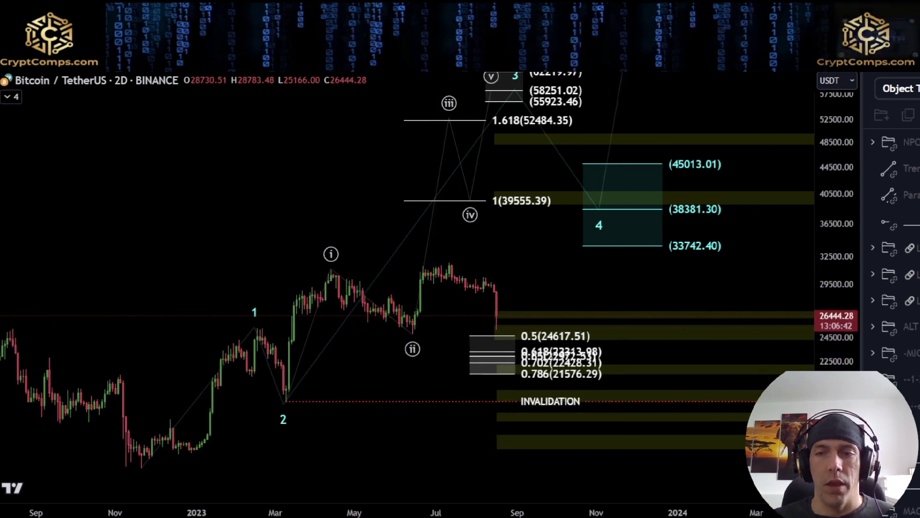
# Hide the HTF wave count and show the MTF wave (i) to (v) count with its 24800.00 invalidation level.
pyautogui.moveTo(836, 354); pyautogui.dragTo(726, 293)
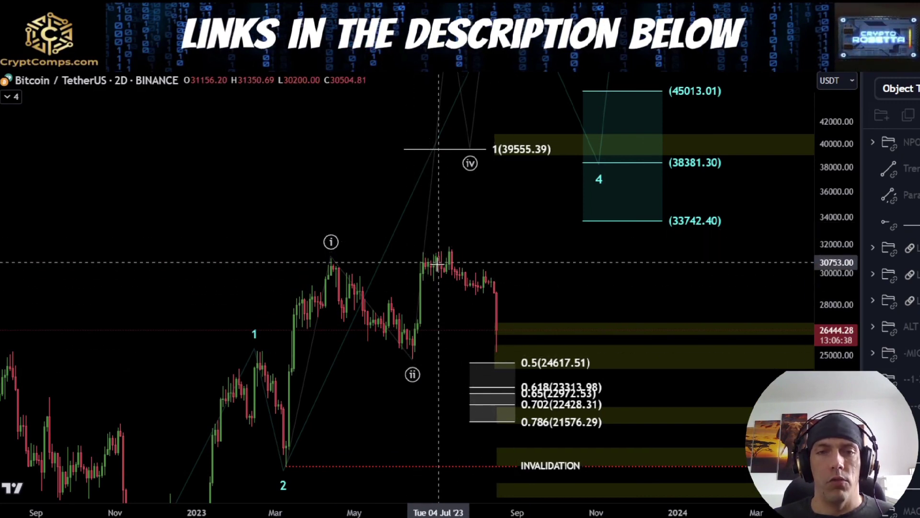
pyautogui.scroll(-3, 913, 383)
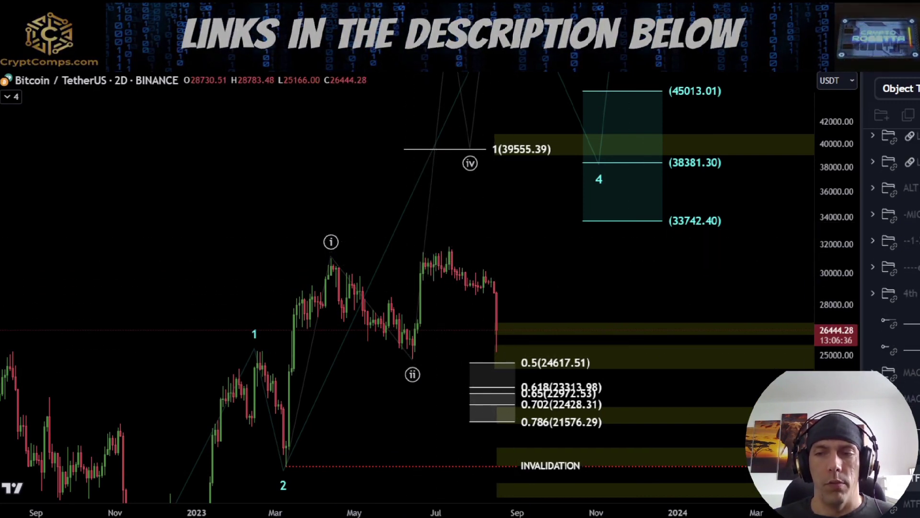
pyautogui.click(913, 478)
pyautogui.click(913, 504)
pyautogui.scroll(4, 539, 375)
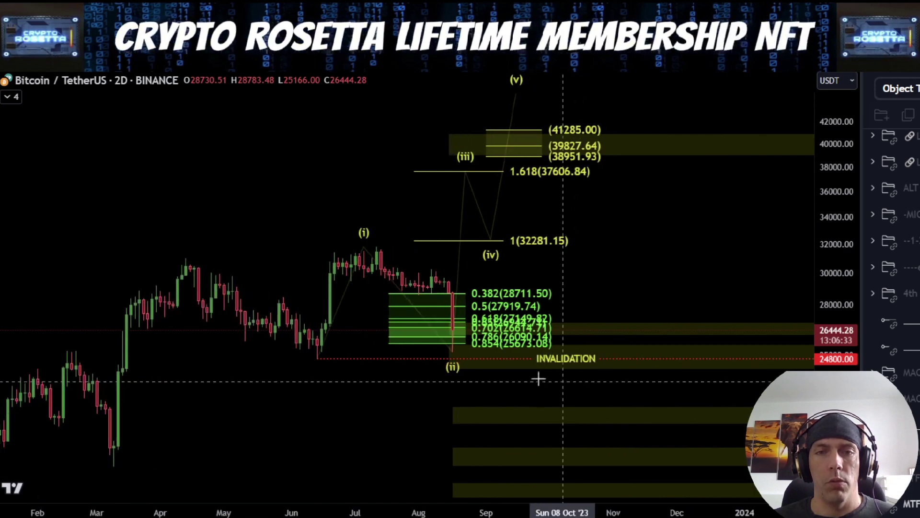
pyautogui.moveTo(841, 378); pyautogui.dragTo(841, 356)
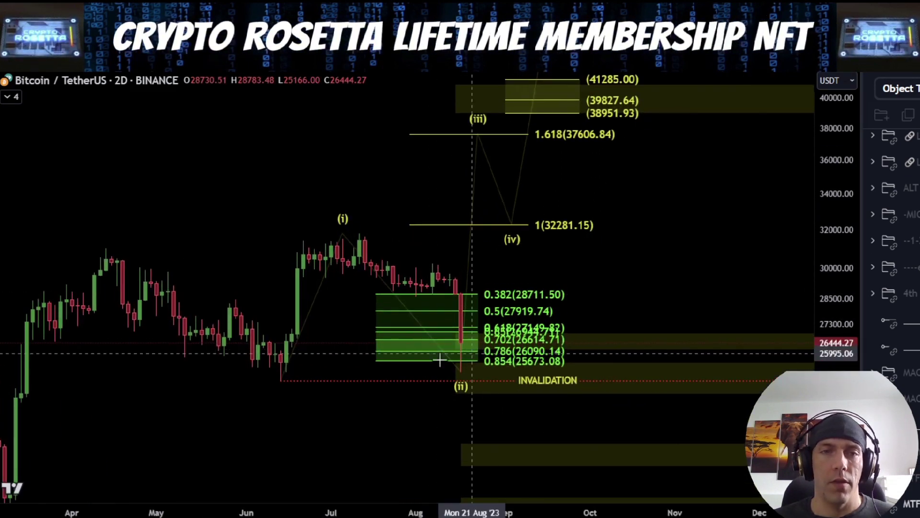
# Trace the path from the June low through waves (i) and (ii) up to the 1.618 (37606.84) target, and undo the stroke.
pyautogui.moveTo(280, 378)
pyautogui.mouseDown()
pyautogui.moveTo(355, 236)
pyautogui.moveTo(438, 349)
pyautogui.mouseUp()
pyautogui.moveTo(480, 213); pyautogui.dragTo(493, 139)
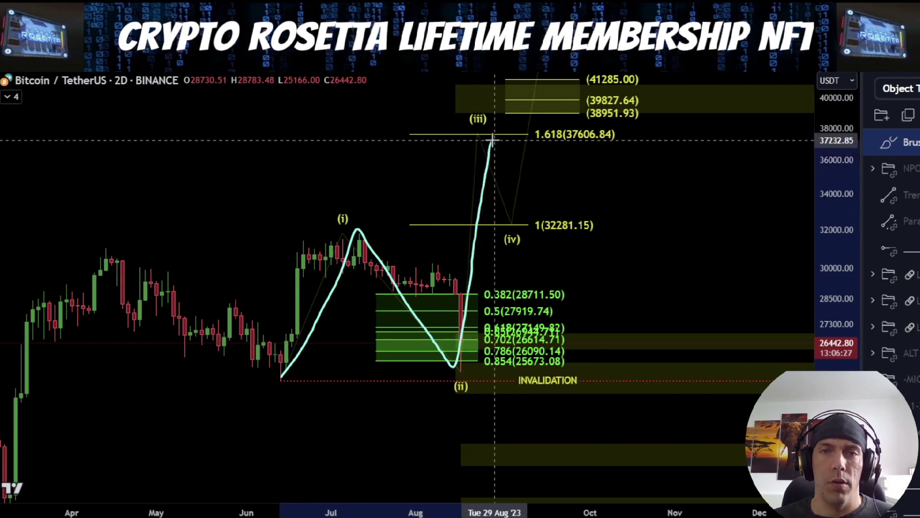
pyautogui.hotkey('ctrl', 'z')
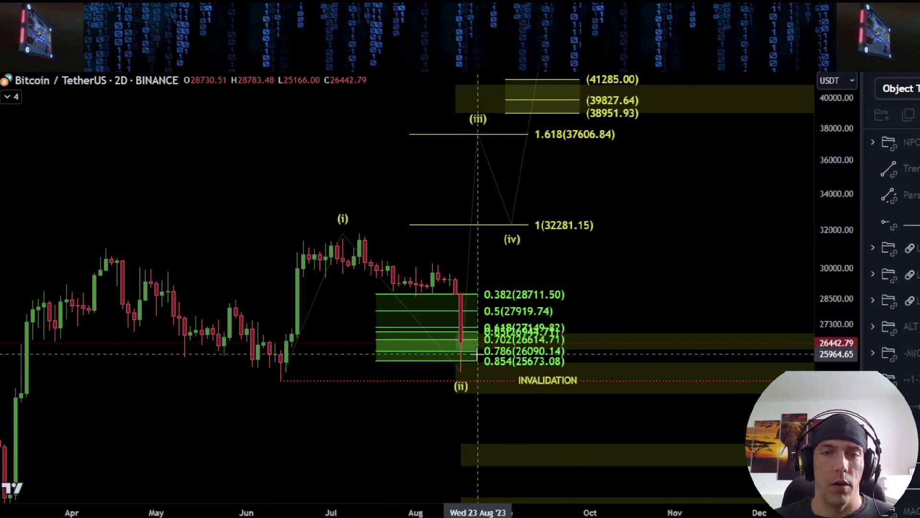
# Mark the area between the wave (ii) low and the invalidation line with a short brush stroke, and undo it.
pyautogui.scroll(1, 476, 353)
pyautogui.moveTo(433, 364); pyautogui.dragTo(503, 370)
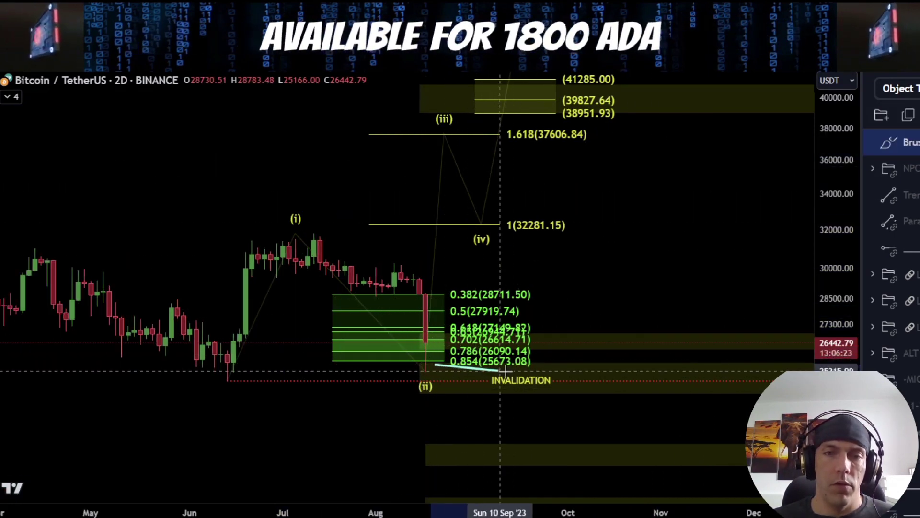
pyautogui.hotkey('ctrl', 'z')
pyautogui.scroll(-2, 518, 379)
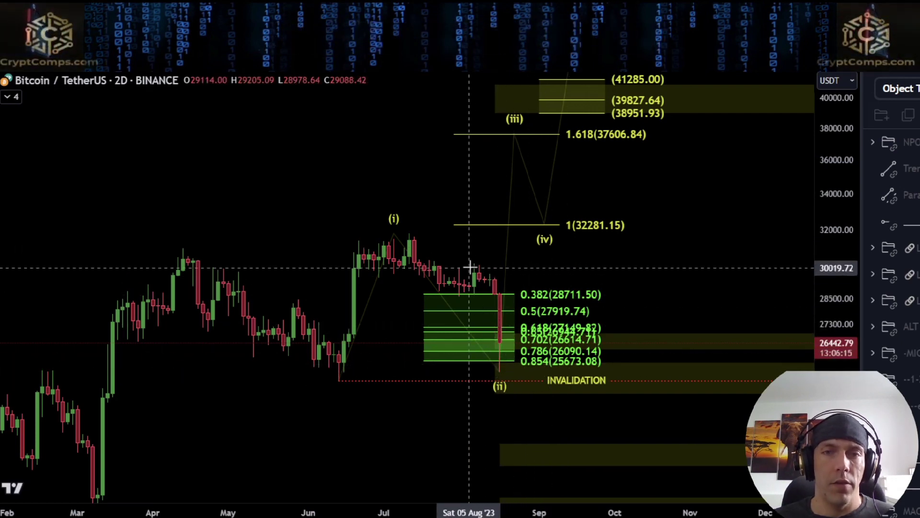
# Mark the August high and sketch a stepped decline from it through the invalidation line, and undo both strokes.
pyautogui.moveTo(473, 264); pyautogui.dragTo(494, 265)
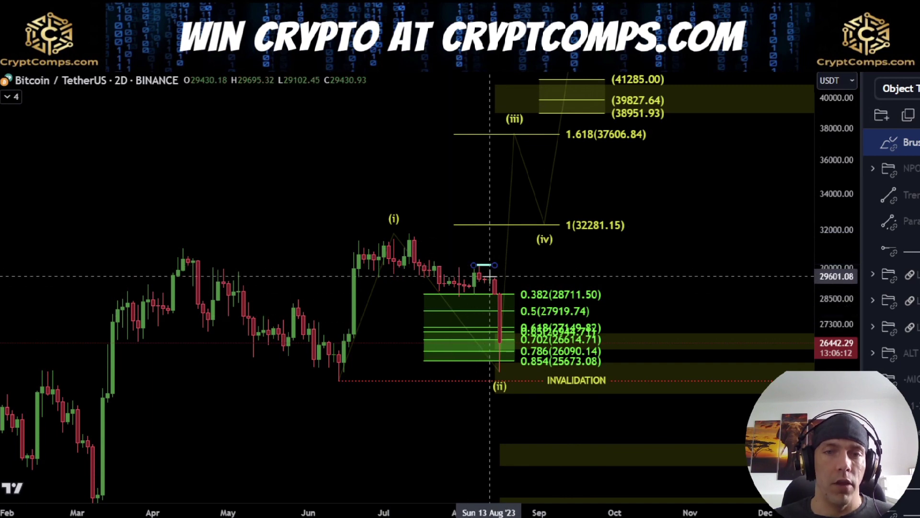
pyautogui.moveTo(483, 264)
pyautogui.mouseDown()
pyautogui.moveTo(505, 284)
pyautogui.moveTo(544, 353)
pyautogui.moveTo(579, 436)
pyautogui.mouseUp()
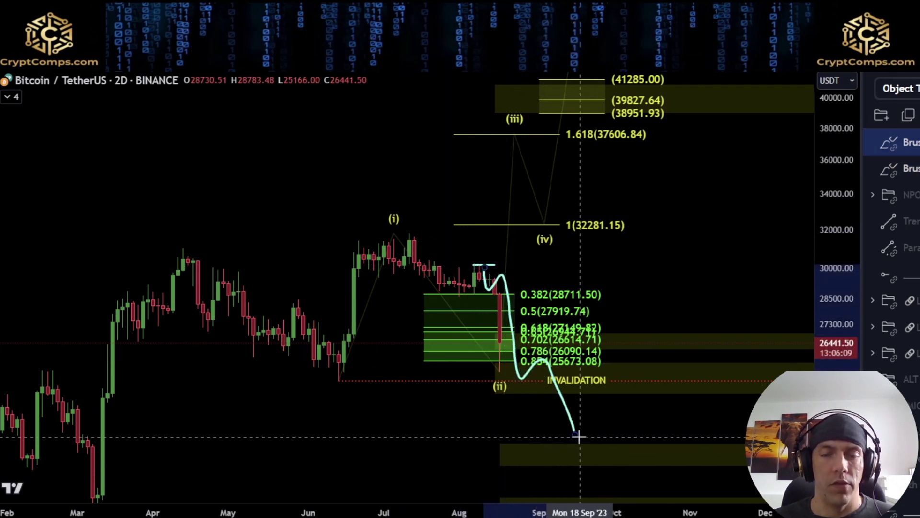
pyautogui.hotkey('ctrl', 'z')
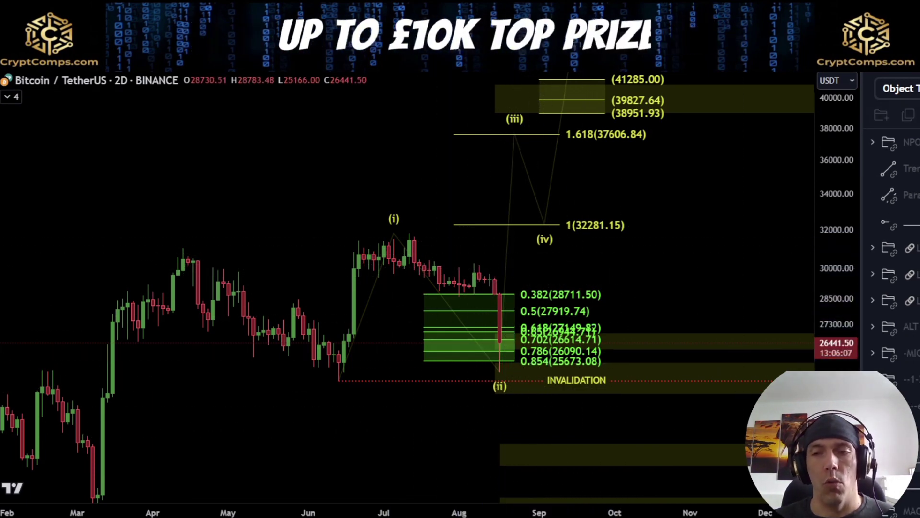
# Trace waves (i) and (ii) and underline the 1.618 (37606.84) target with the brush, undoing each stroke.
pyautogui.moveTo(691, 210); pyautogui.dragTo(652, 250)
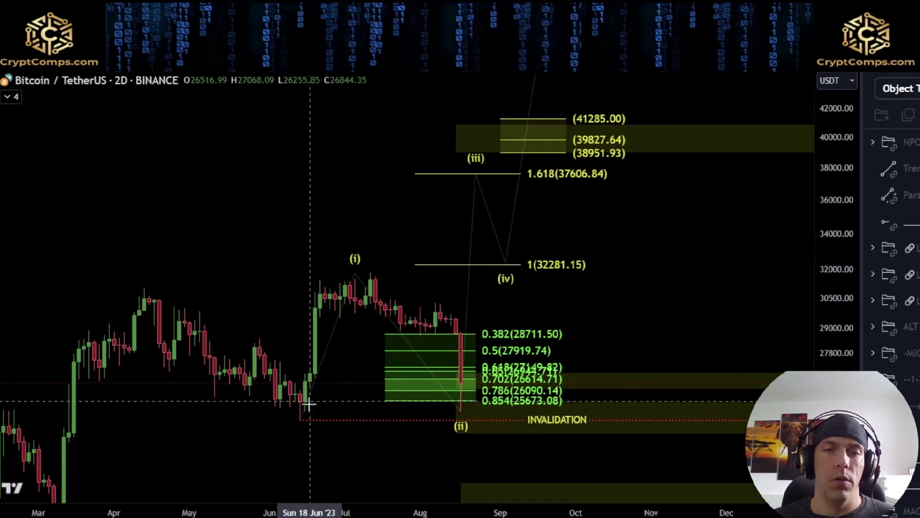
pyautogui.moveTo(300, 418)
pyautogui.mouseDown()
pyautogui.moveTo(347, 273)
pyautogui.moveTo(456, 410)
pyautogui.mouseUp()
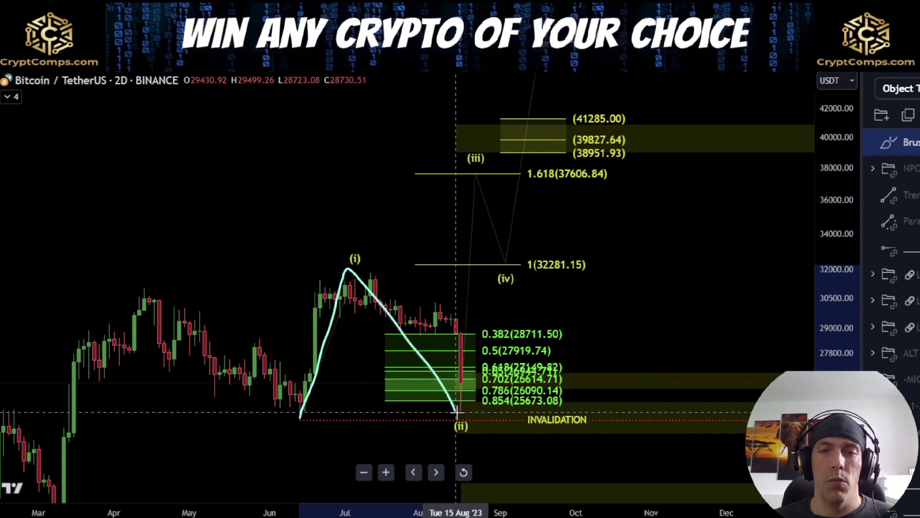
pyautogui.hotkey('ctrl', 'z')
pyautogui.moveTo(546, 183); pyautogui.dragTo(626, 187)
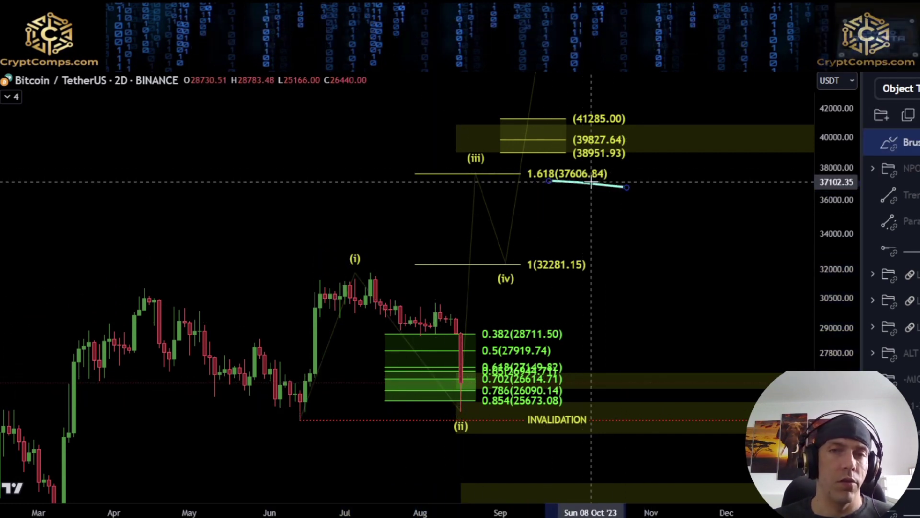
pyautogui.hotkey('ctrl', 'z')
# Sketch a path from the June low through waves (i) and (ii) up to 1.618 (37606.84), followed by a choppy pullback.
pyautogui.moveTo(302, 410)
pyautogui.mouseDown()
pyautogui.moveTo(344, 274)
pyautogui.moveTo(440, 385)
pyautogui.moveTo(496, 167)
pyautogui.moveTo(541, 190)
pyautogui.moveTo(566, 238)
pyautogui.moveTo(518, 262)
pyautogui.moveTo(594, 249)
pyautogui.mouseUp()
pyautogui.hotkey('ctrl', 'z')
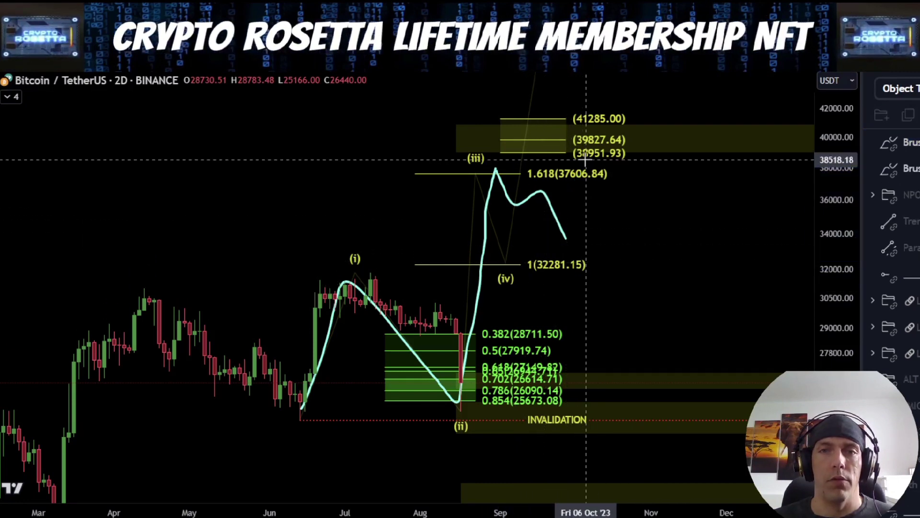
# Move the wave (v) point of the MTF count to about 40571.64, inside the 38951.93 to 41285.00 target box.
pyautogui.moveTo(834, 112); pyautogui.dragTo(857, 233)
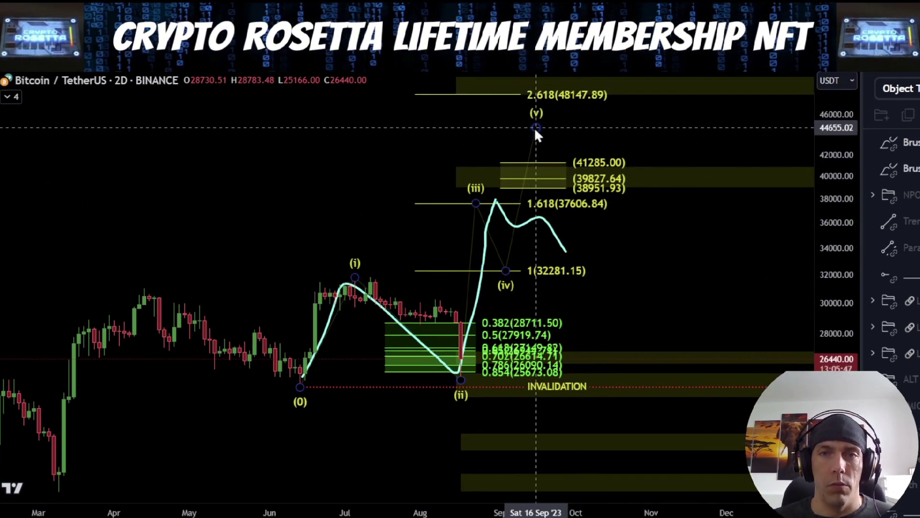
pyautogui.moveTo(534, 127); pyautogui.dragTo(542, 170)
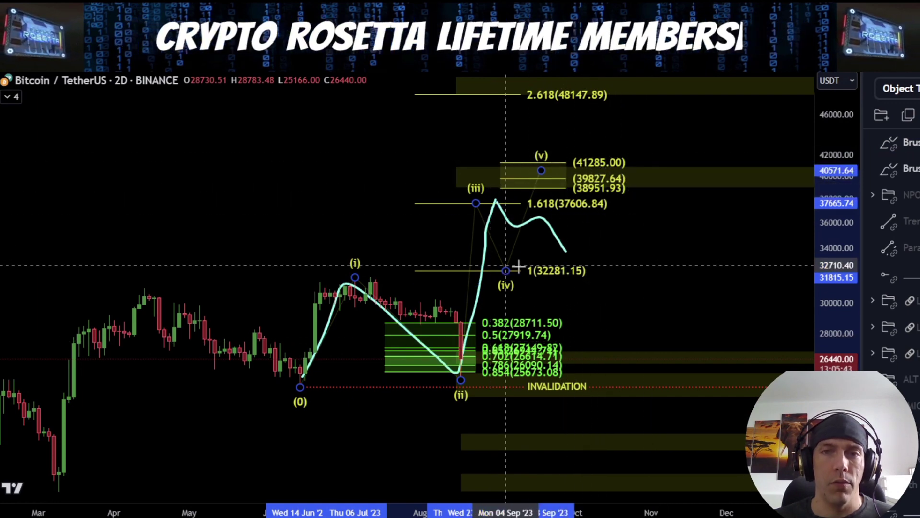
# Delete the pullback stroke and the wave (i) to (iii) brush path.
pyautogui.click(561, 243)
pyautogui.press('Delete')
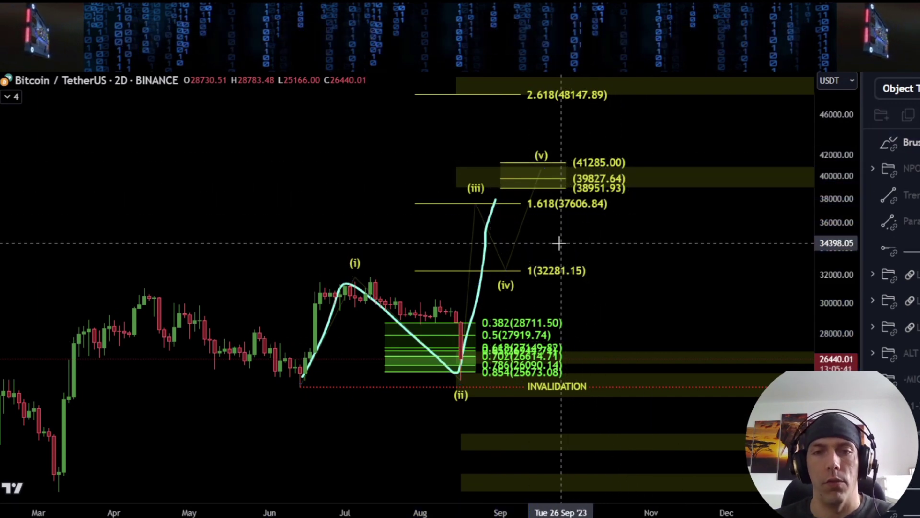
pyautogui.click(484, 260)
pyautogui.press('Delete')
# Show the HTF wave 1 to 5 count together with the MTF wave (i) to (v) count.
pyautogui.moveTo(680, 220); pyautogui.dragTo(671, 215)
pyautogui.scroll(-4, 670, 216)
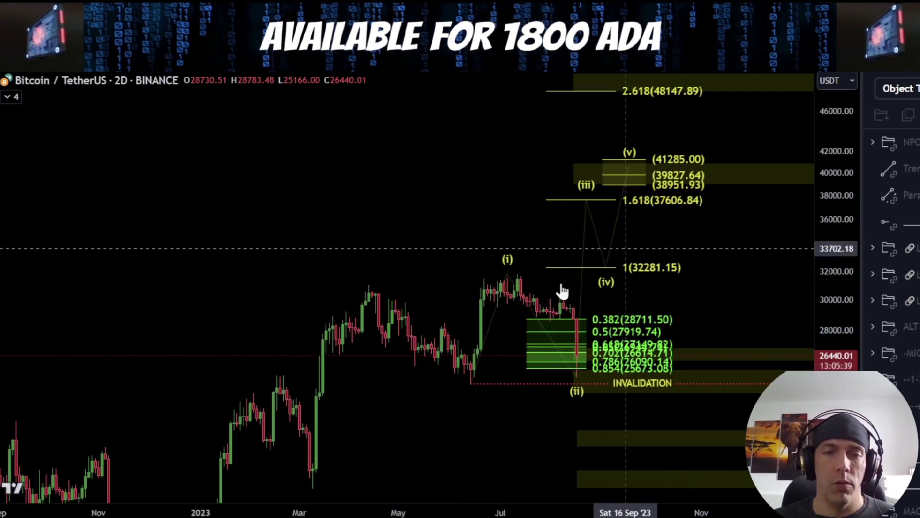
pyautogui.hscroll(3, 582, 318)
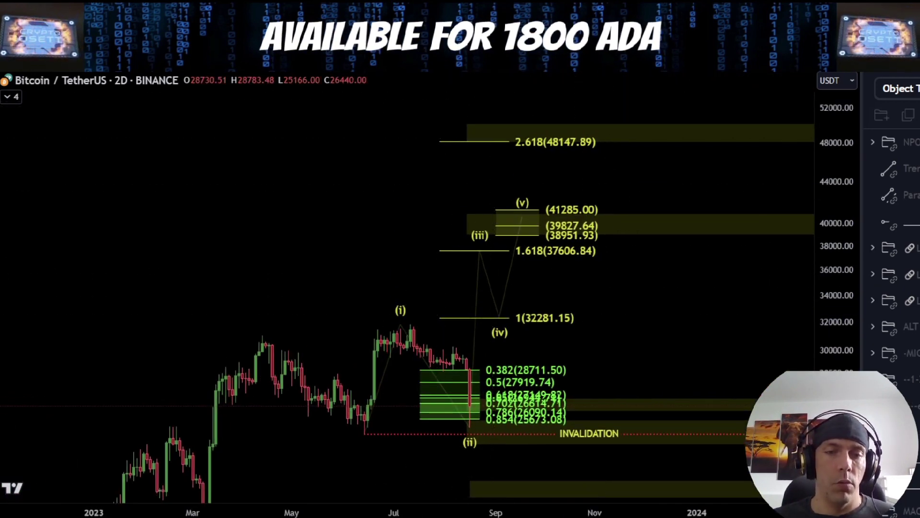
pyautogui.moveTo(359, 281); pyautogui.dragTo(358, 219)
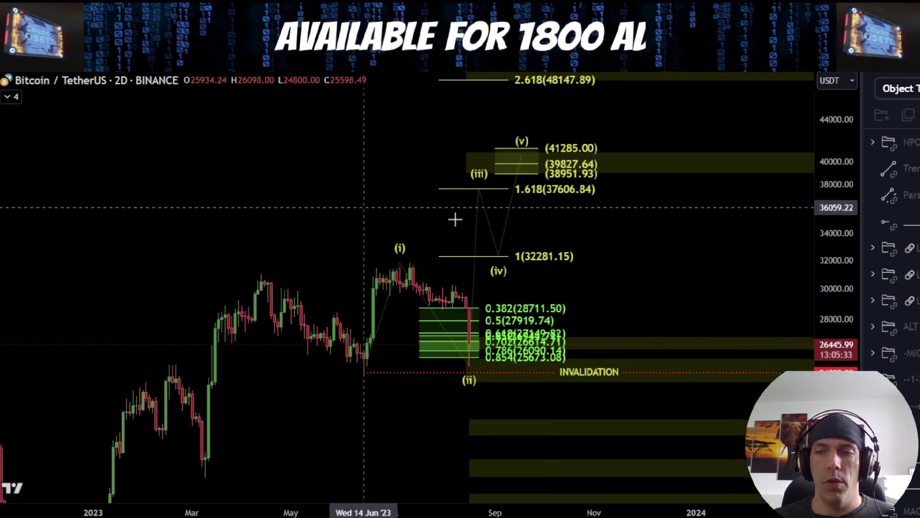
pyautogui.scroll(-3, 905, 365)
pyautogui.click(916, 409)
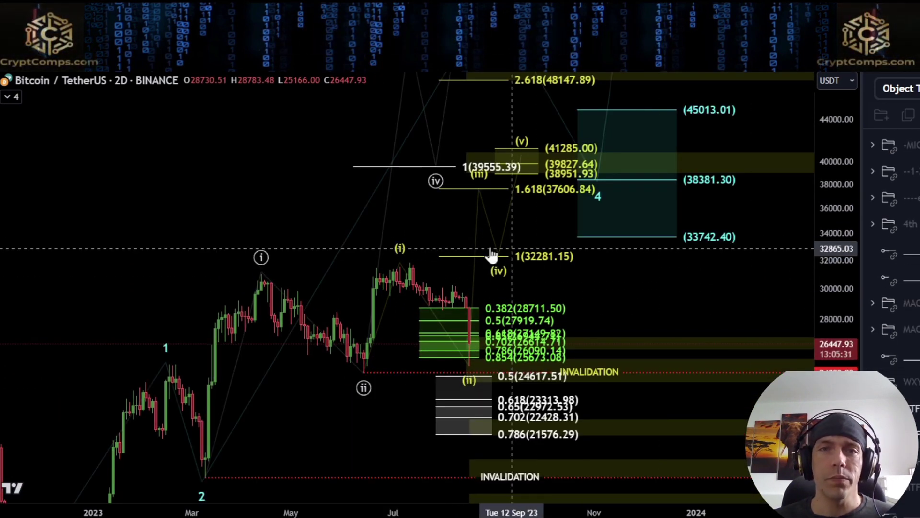
# Compare the targets and invalidation levels of the overlaid HTF and MTF counts, and hide the HTF count.
pyautogui.moveTo(316, 130); pyautogui.dragTo(314, 245)
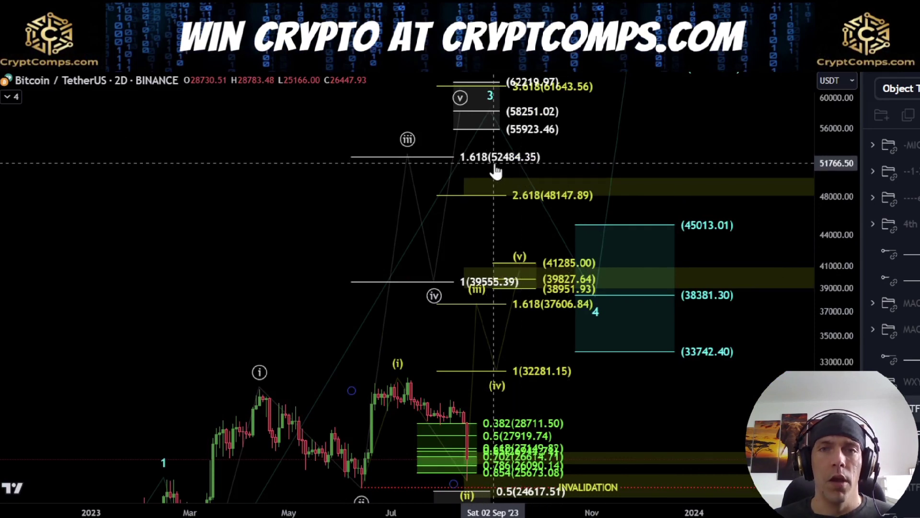
pyautogui.moveTo(252, 296); pyautogui.dragTo(291, 202)
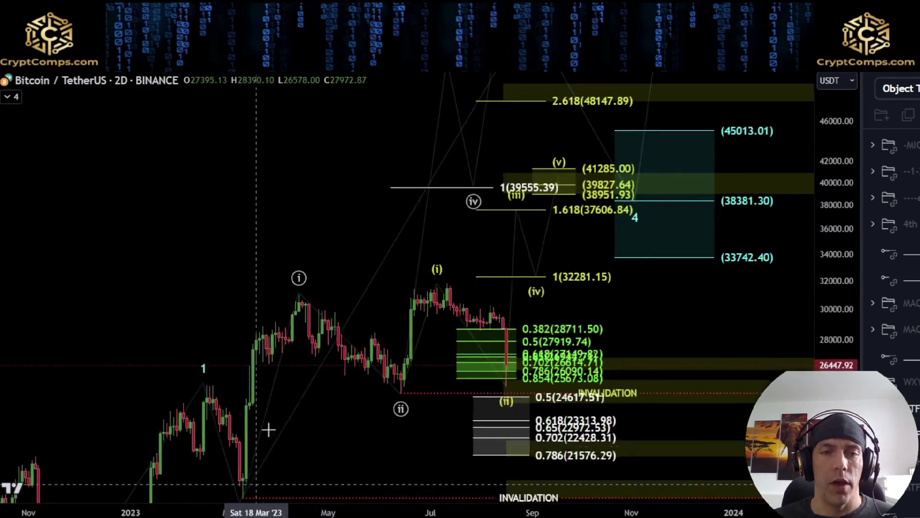
pyautogui.moveTo(333, 230); pyautogui.dragTo(282, 310)
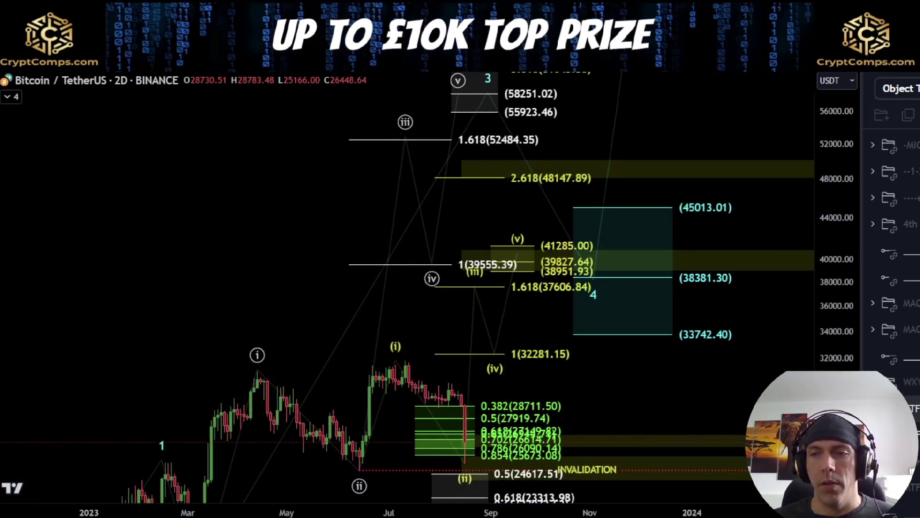
pyautogui.click(910, 407)
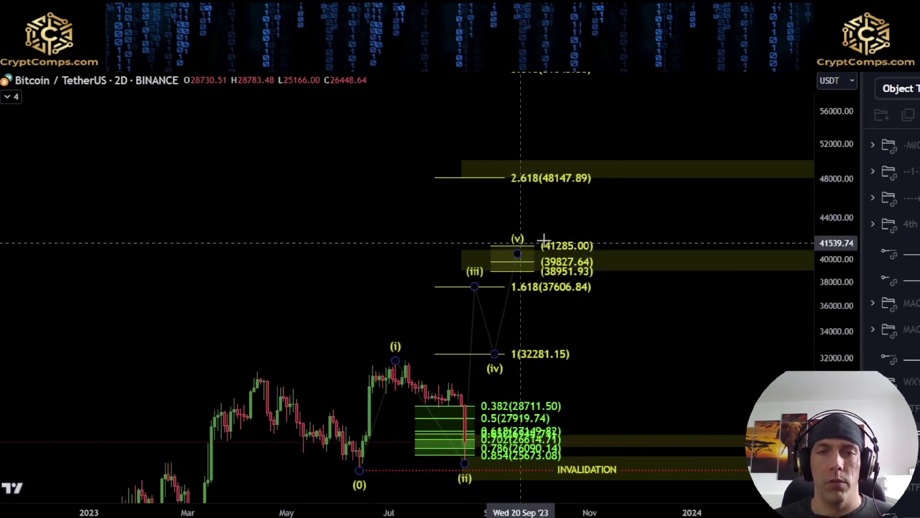
pyautogui.moveTo(597, 333); pyautogui.dragTo(580, 313)
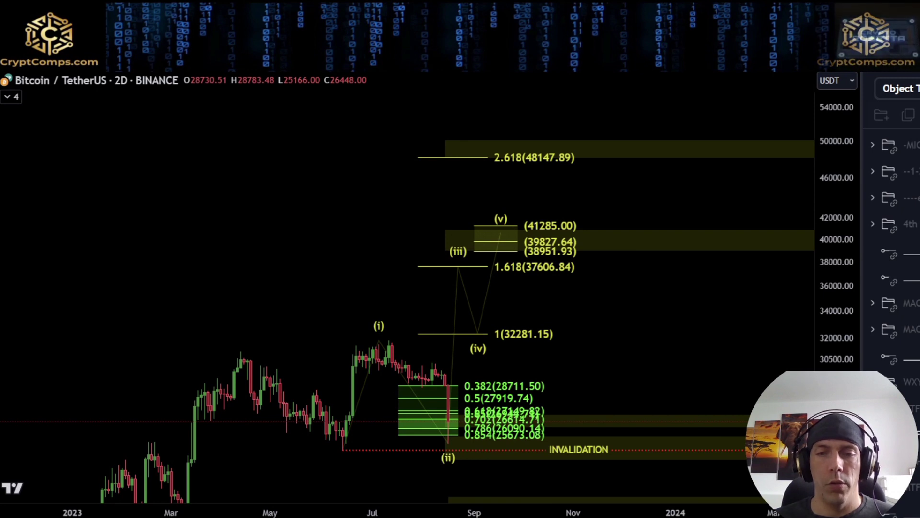
# Trace waves (i) and (ii) up to the 2.618 (48147.89) extension, underline that target, and undo both strokes.
pyautogui.moveTo(346, 446); pyautogui.dragTo(379, 340)
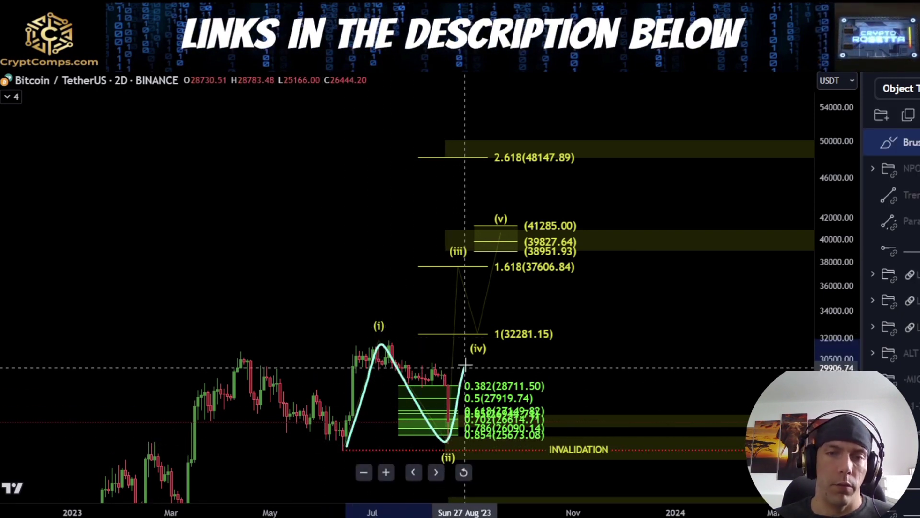
pyautogui.moveTo(468, 341)
pyautogui.mouseDown()
pyautogui.moveTo(496, 159)
pyautogui.moveTo(574, 166)
pyautogui.mouseUp()
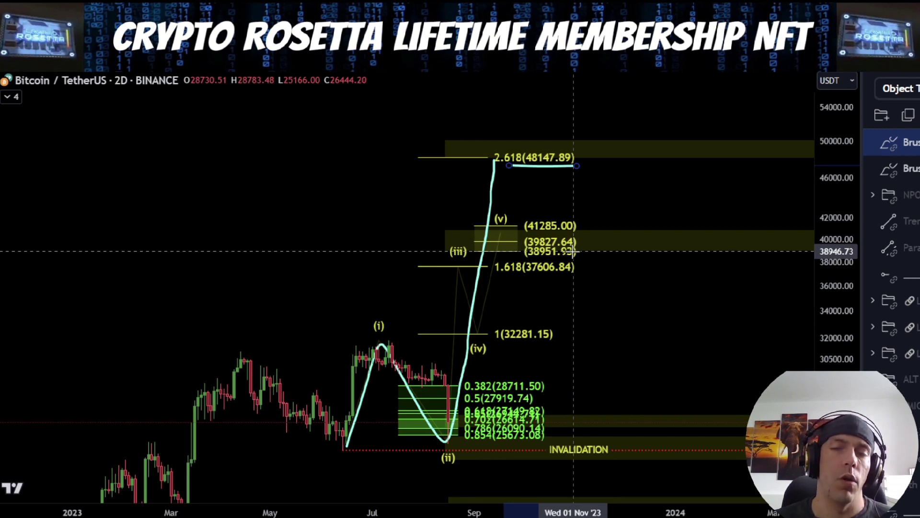
pyautogui.hotkey('ctrl', 'z')
pyautogui.hotkey('ctrl', 'z')
# Sketch a pullback from 2.618 (48147.89) to the 41285.00 level and a rally above 54000, and delete the stroke.
pyautogui.moveTo(485, 152)
pyautogui.mouseDown()
pyautogui.moveTo(504, 185)
pyautogui.moveTo(557, 234)
pyautogui.moveTo(613, 82)
pyautogui.mouseUp()
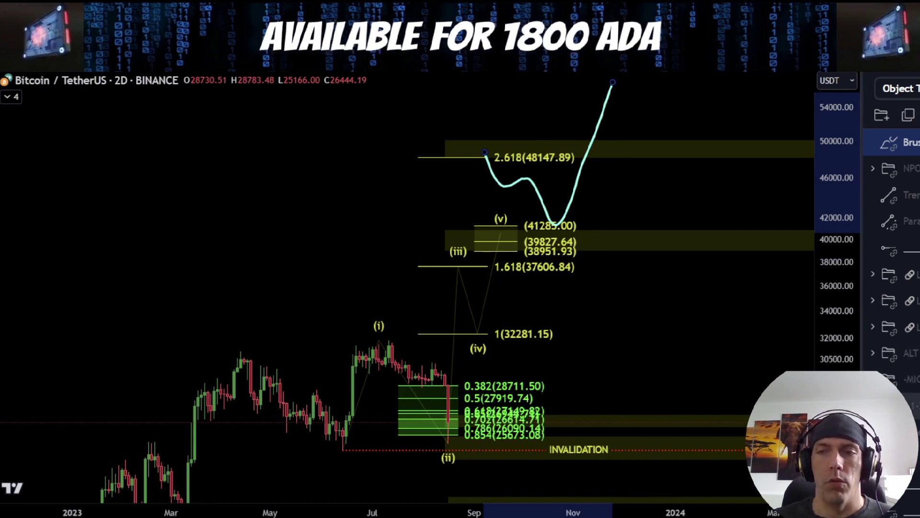
pyautogui.press('Delete')
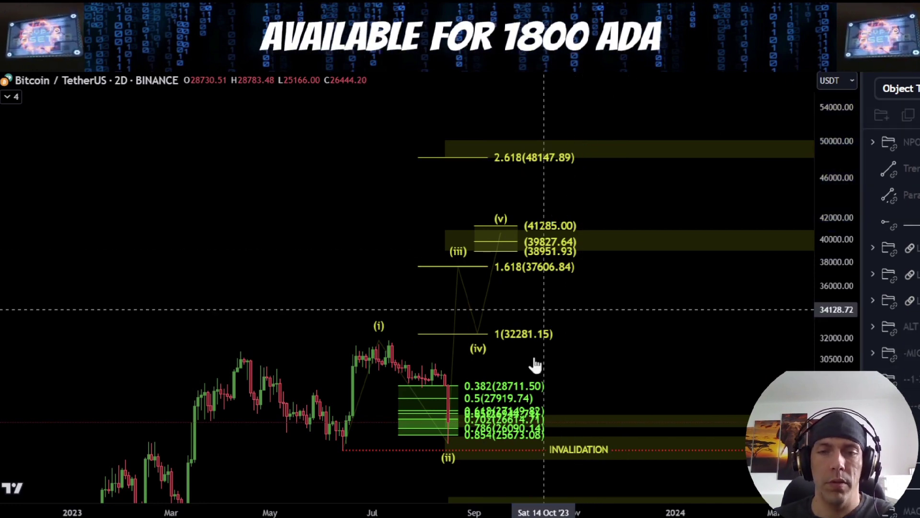
pyautogui.moveTo(594, 296); pyautogui.dragTo(607, 201)
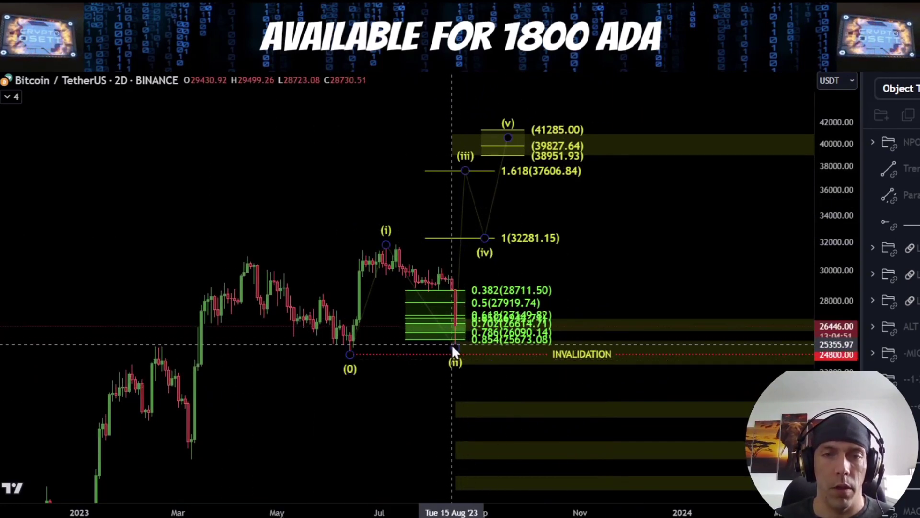
# Replace the MTF (i) to (v) count with the (A)-(B)-(C) count targeting 1 (47670.29) on the rescaled chart.
pyautogui.scroll(-4, 433, 388)
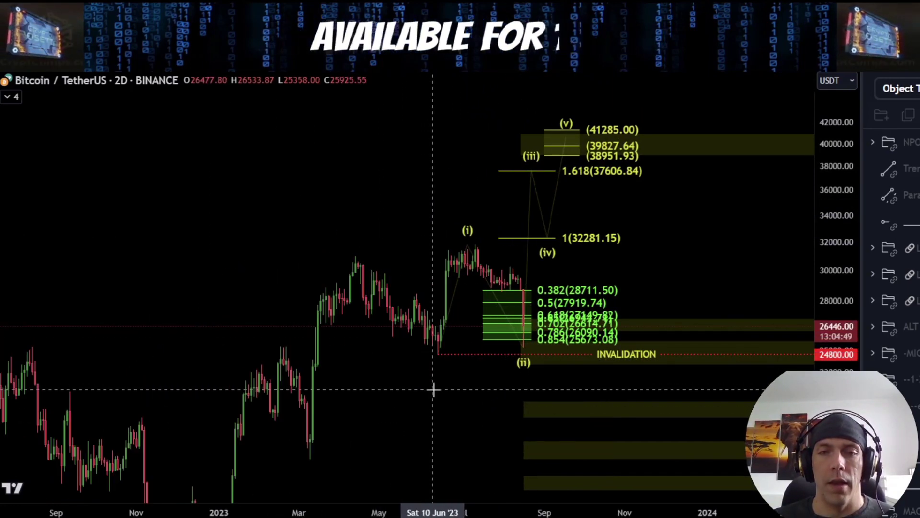
pyautogui.moveTo(483, 395); pyautogui.dragTo(425, 314)
pyautogui.moveTo(838, 251); pyautogui.dragTo(835, 374)
pyautogui.moveTo(447, 386); pyautogui.dragTo(437, 426)
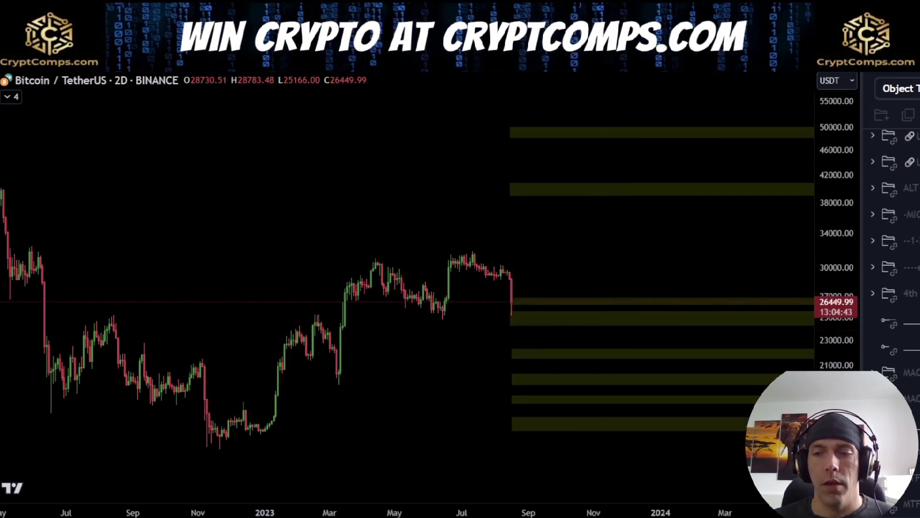
pyautogui.hotkey('ctrl', 'z')
pyautogui.moveTo(400, 428); pyautogui.dragTo(374, 413)
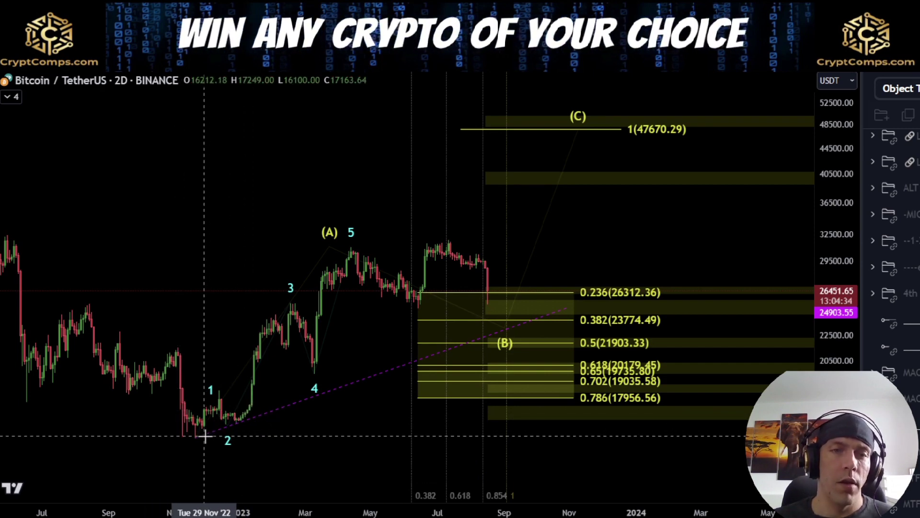
# Sketch wave (A) up from the November 2022 low and the down-up-down pullback from 5 to (B), and delete the strokes.
pyautogui.moveTo(204, 436)
pyautogui.mouseDown()
pyautogui.moveTo(301, 312)
pyautogui.moveTo(327, 242)
pyautogui.moveTo(329, 259)
pyautogui.moveTo(325, 243)
pyautogui.mouseUp()
pyautogui.press('Delete')
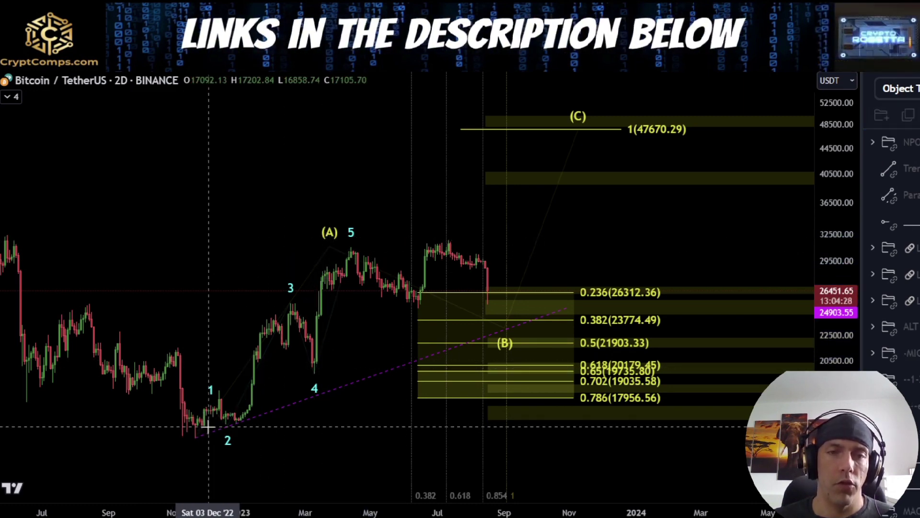
pyautogui.moveTo(207, 425)
pyautogui.mouseDown()
pyautogui.moveTo(340, 250)
pyautogui.moveTo(389, 286)
pyautogui.mouseUp()
pyautogui.press('Delete')
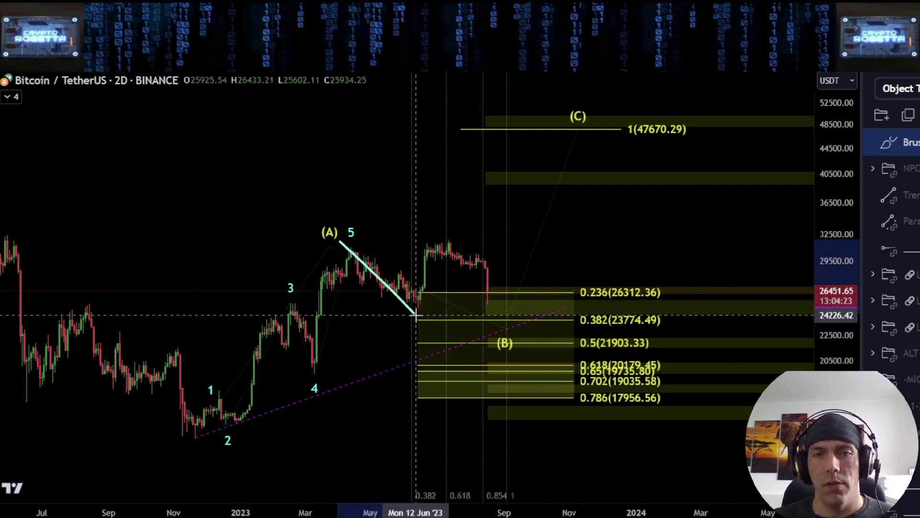
pyautogui.moveTo(415, 314); pyautogui.dragTo(461, 229)
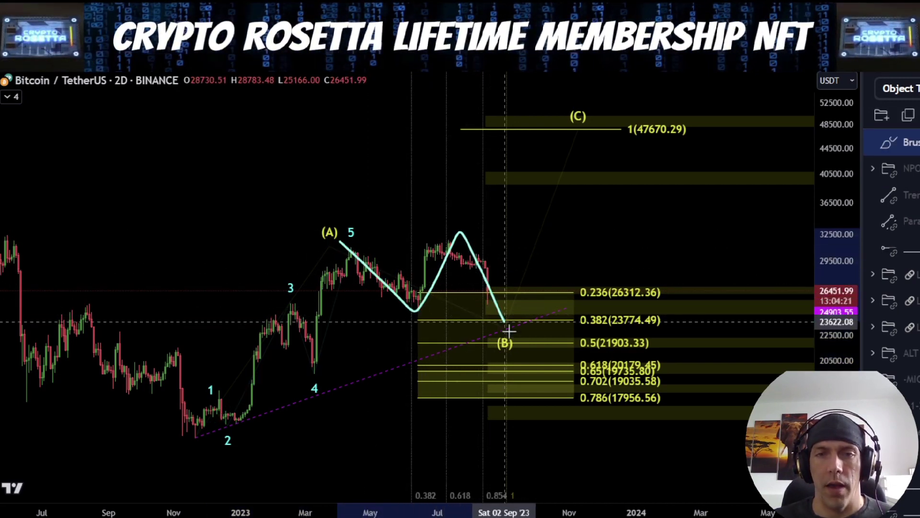
pyautogui.press('Delete')
# Mark the wave (B) retracement levels 0.236 to 0.786, 0.236 (26312.36) alone, and 0.382 to 0.5, deleting each brush stroke.
pyautogui.moveTo(678, 284); pyautogui.dragTo(657, 281)
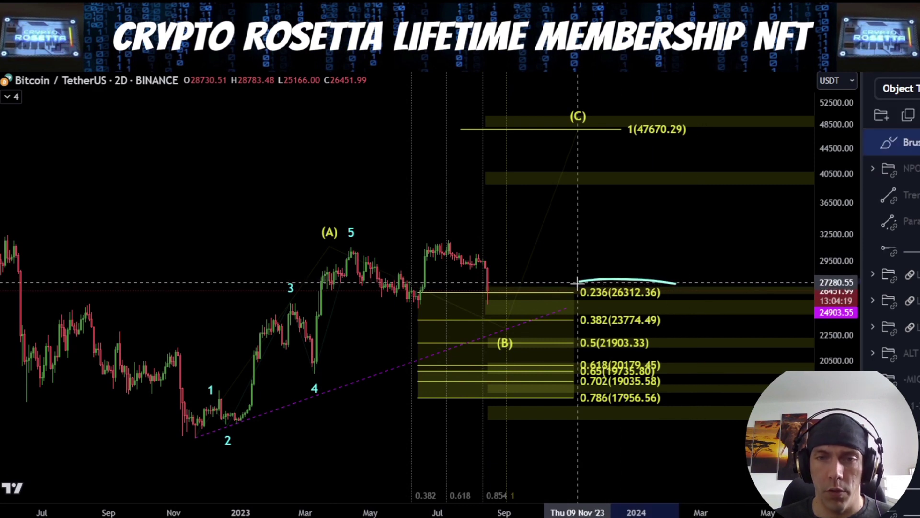
pyautogui.moveTo(577, 282); pyautogui.dragTo(578, 409)
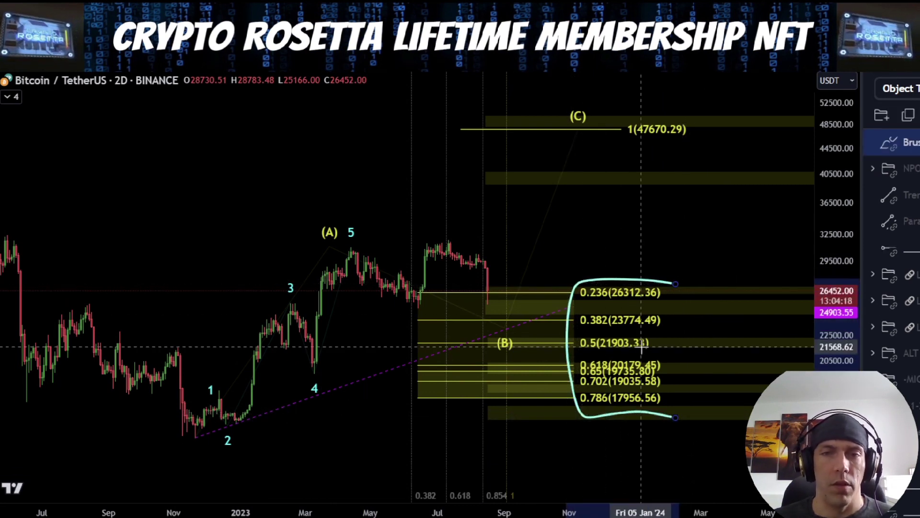
pyautogui.press('Delete')
pyautogui.moveTo(582, 299); pyautogui.dragTo(648, 299)
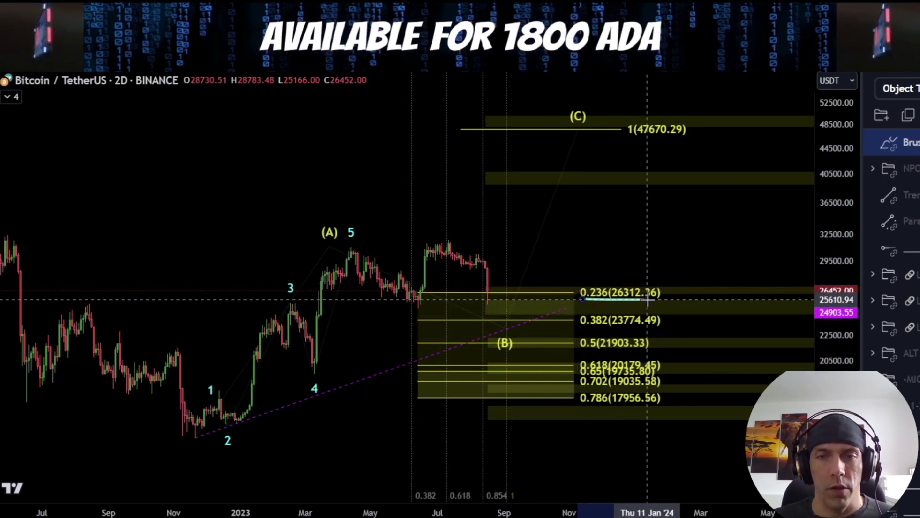
pyautogui.press('Delete')
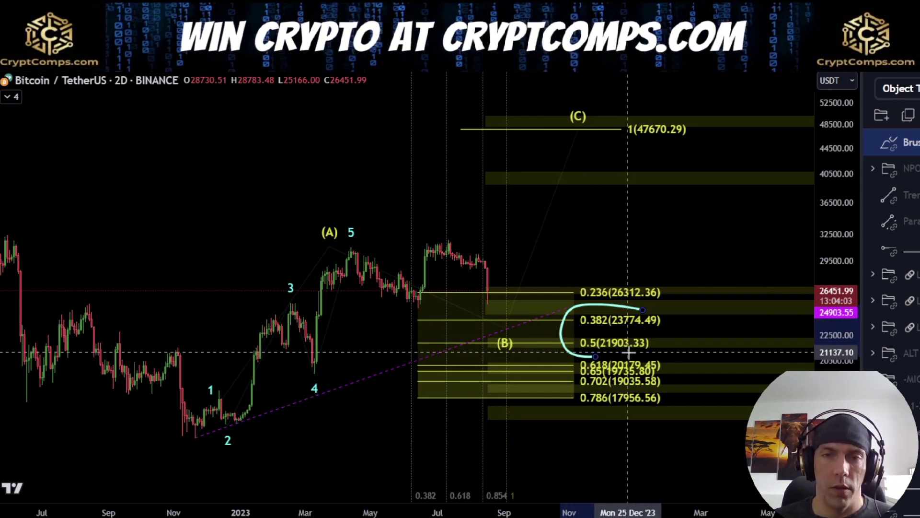
pyautogui.press('Delete')
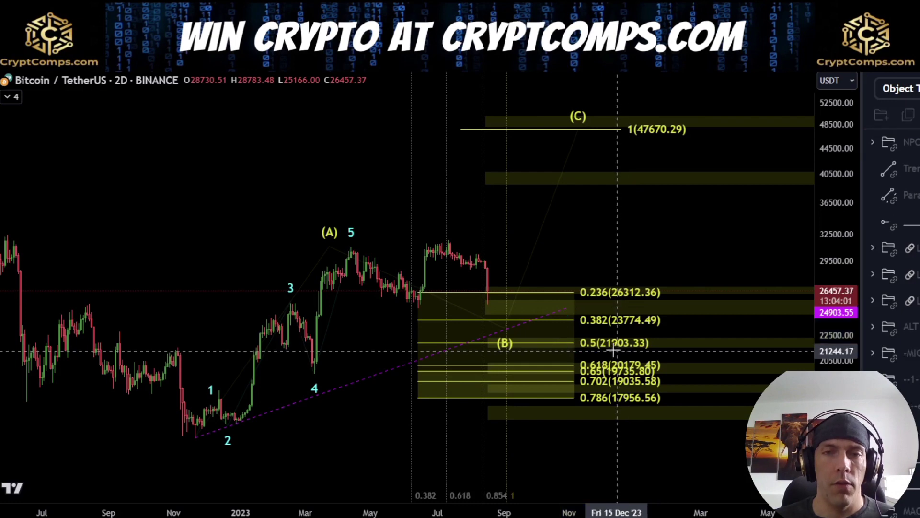
# Sketch the pullback from 5 towards (B), trace the rising dashed trend line to a loop at (B), and remove the strokes.
pyautogui.moveTo(363, 244)
pyautogui.mouseDown()
pyautogui.moveTo(396, 302)
pyautogui.moveTo(457, 245)
pyautogui.moveTo(497, 310)
pyautogui.mouseUp()
pyautogui.moveTo(594, 311)
pyautogui.mouseDown()
pyautogui.moveTo(575, 317)
pyautogui.moveTo(584, 357)
pyautogui.mouseUp()
pyautogui.press('Delete')
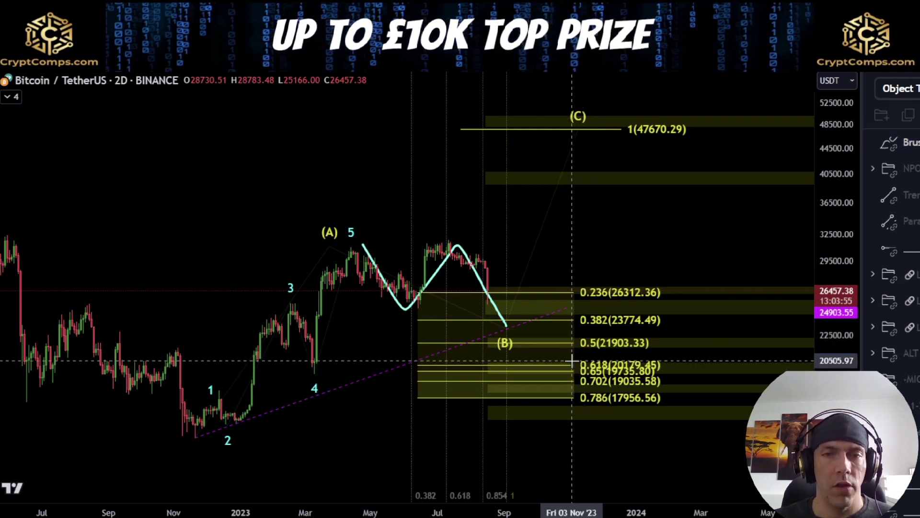
pyautogui.moveTo(190, 438)
pyautogui.mouseDown()
pyautogui.moveTo(421, 369)
pyautogui.moveTo(494, 326)
pyautogui.mouseUp()
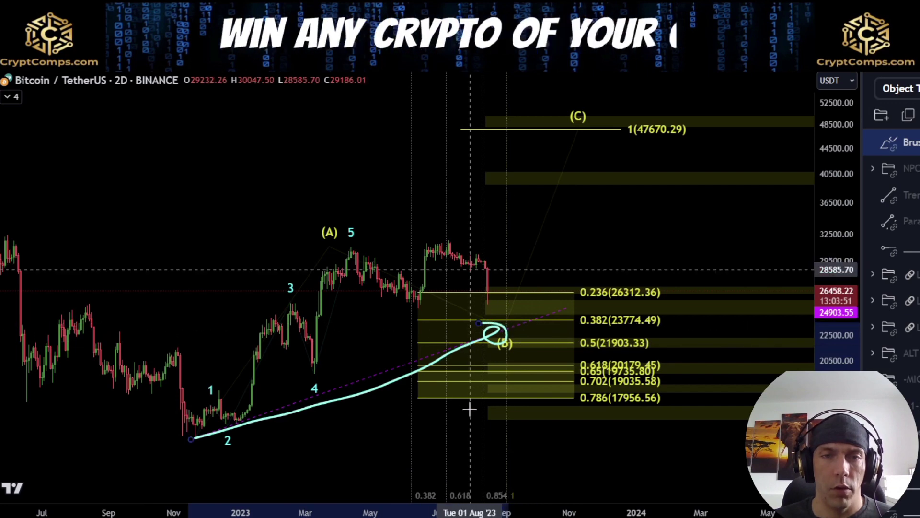
pyautogui.press('Delete')
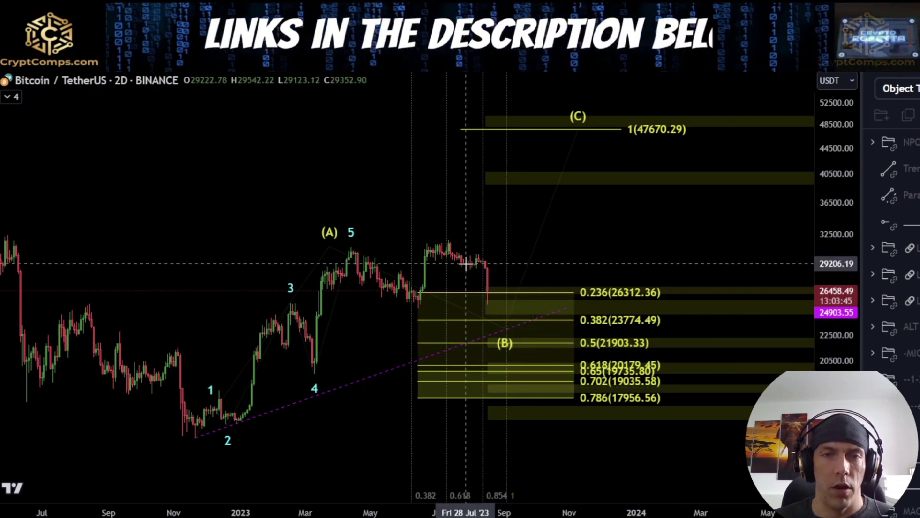
pyautogui.moveTo(363, 242); pyautogui.dragTo(415, 280)
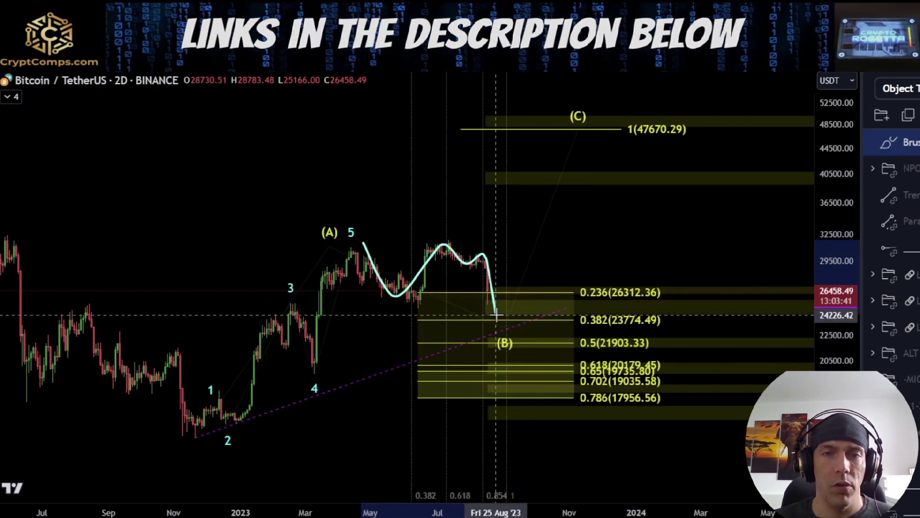
pyautogui.hotkey('ctrl', 'z')
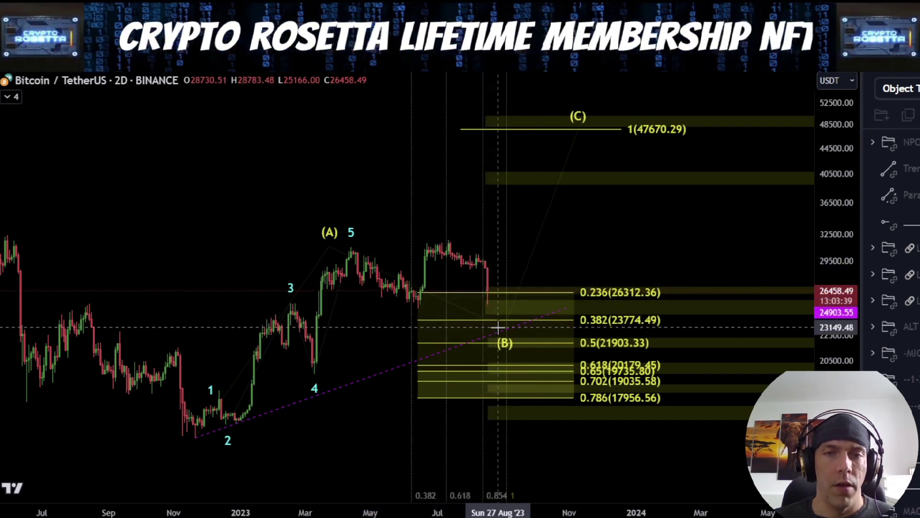
# Move the (B) point up near the latest candle's low at about 24226, and return it to the dashed trend line.
pyautogui.moveTo(503, 335); pyautogui.dragTo(484, 311)
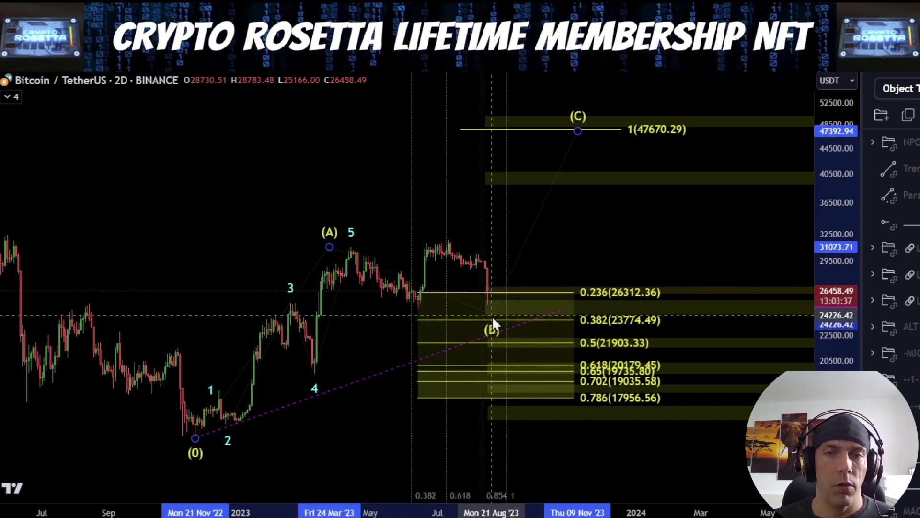
pyautogui.moveTo(490, 309); pyautogui.dragTo(501, 335)
pyautogui.scroll(-2, 530, 337)
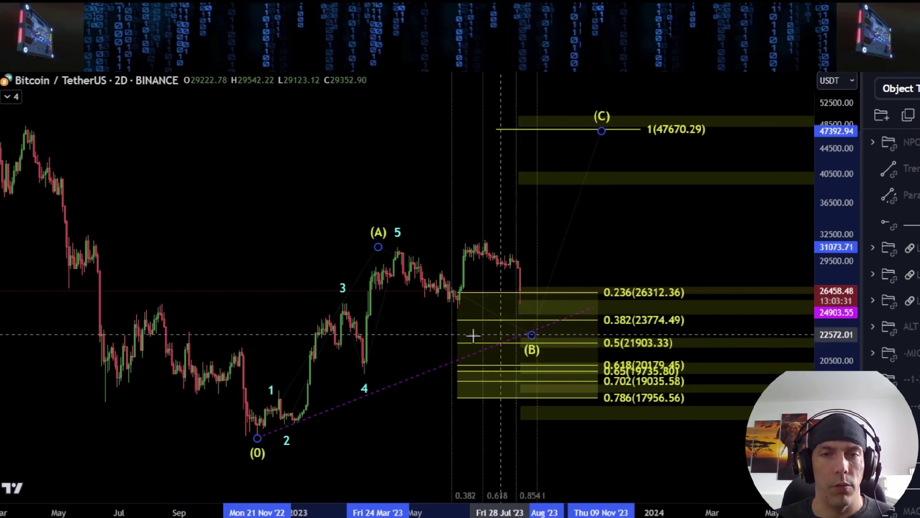
# Overlay the A-B-C count with its 31000.00 to 33548.92 B zone on the (A)-(B)-(C) count, and hide it again.
pyautogui.moveTo(444, 323); pyautogui.dragTo(364, 307)
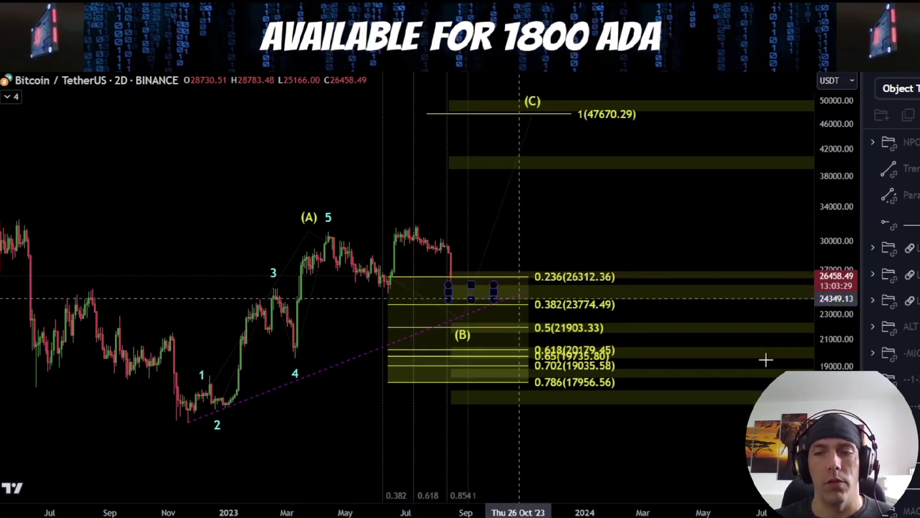
pyautogui.scroll(-1, 909, 405)
pyautogui.scroll(-3, 892, 250)
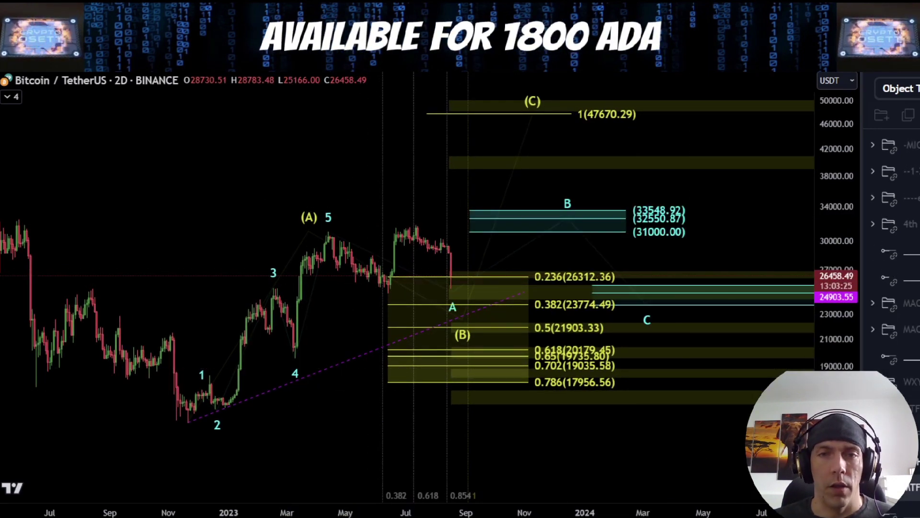
pyautogui.scroll(-1, 386, 263)
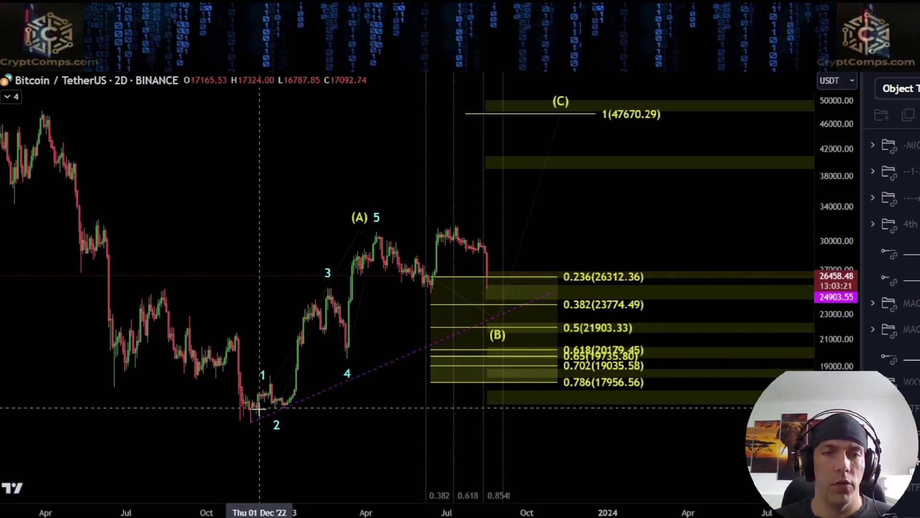
# Sketch the three-leg pullback from 5 to 0.382 (23774.49), and trace and undo the (A)-(B)-(C) path towards 1 (47670.29).
pyautogui.moveTo(257, 421)
pyautogui.mouseDown()
pyautogui.moveTo(375, 229)
pyautogui.moveTo(459, 231)
pyautogui.mouseUp()
pyautogui.press('Delete')
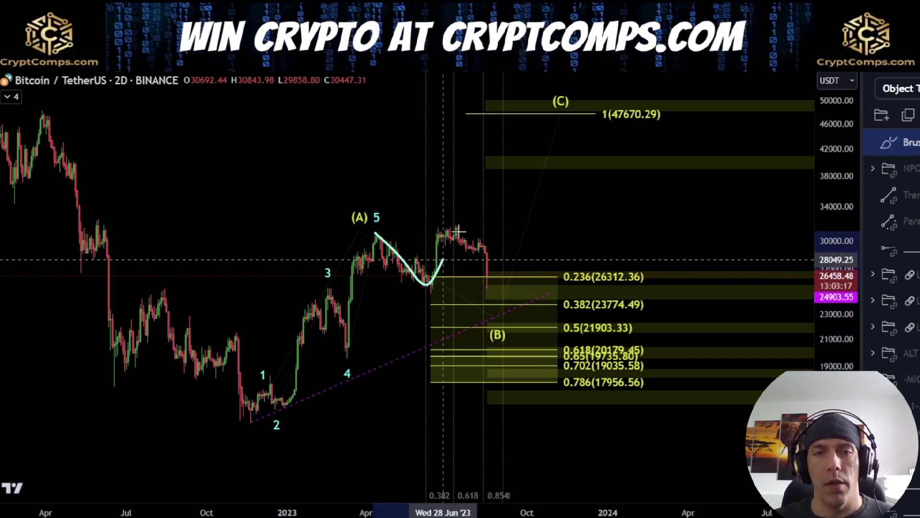
pyautogui.moveTo(490, 277); pyautogui.dragTo(501, 305)
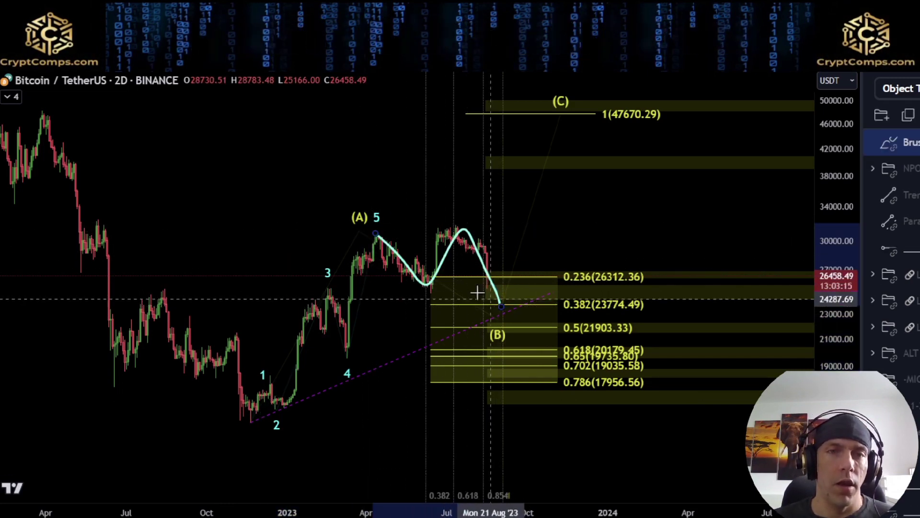
pyautogui.moveTo(267, 397); pyautogui.dragTo(380, 272)
pyautogui.hotkey('ctrl', 'z')
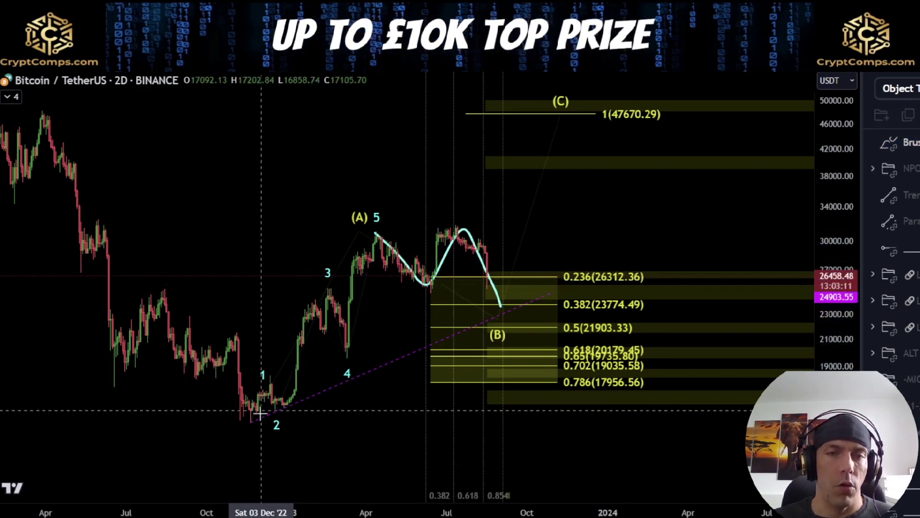
pyautogui.moveTo(259, 413)
pyautogui.mouseDown()
pyautogui.moveTo(371, 240)
pyautogui.moveTo(477, 309)
pyautogui.moveTo(559, 129)
pyautogui.mouseUp()
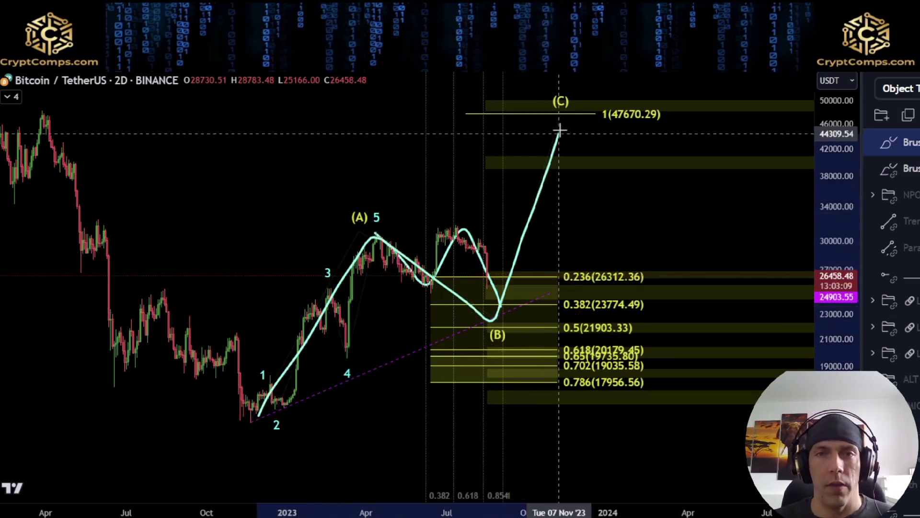
pyautogui.hotkey('ctrl', 'z')
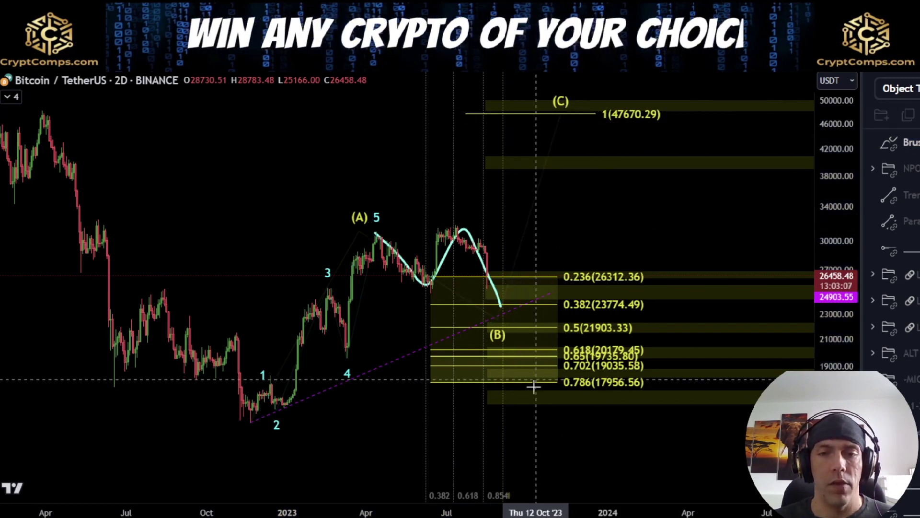
# Sketch two versions of a longer wave (B), rallying above 34000 and falling back towards 0.5 (21903.33), and undo all strokes.
pyautogui.scroll(2, 516, 396)
pyautogui.scroll(-2, 429, 300)
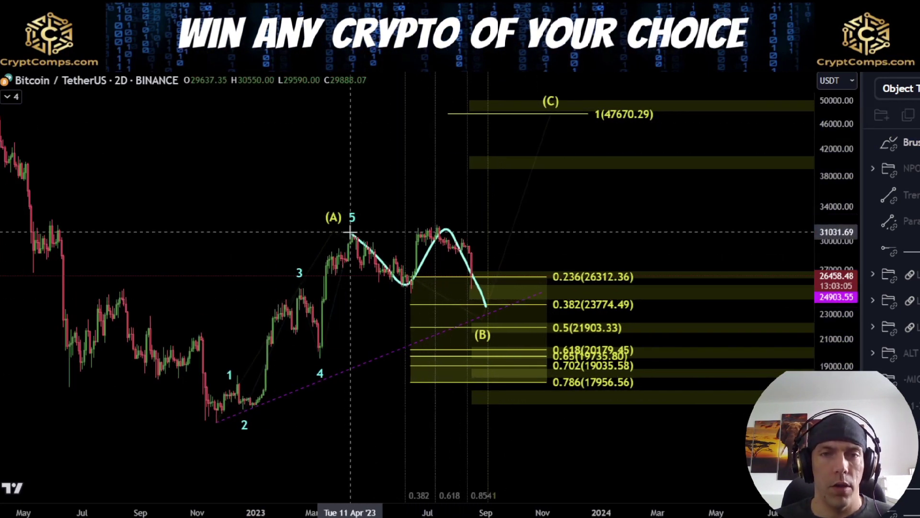
pyautogui.moveTo(350, 232)
pyautogui.mouseDown()
pyautogui.moveTo(453, 304)
pyautogui.moveTo(537, 190)
pyautogui.mouseUp()
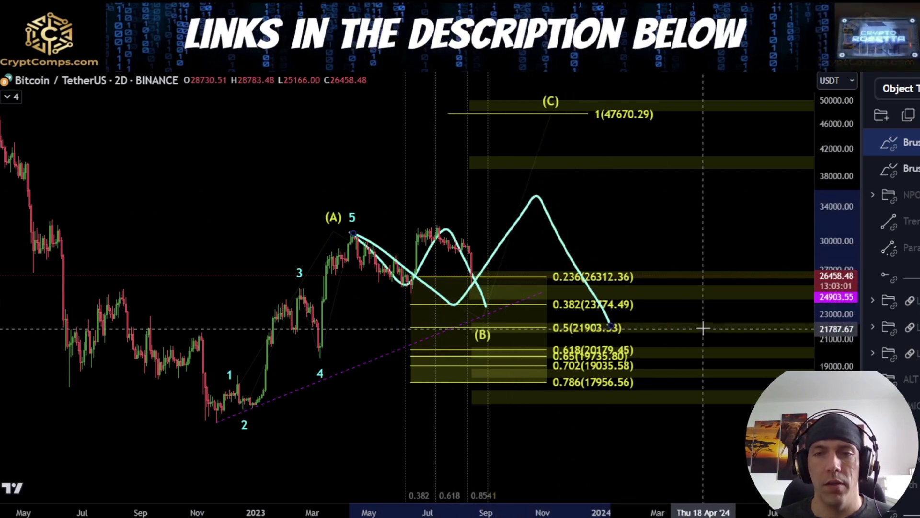
pyautogui.hotkey('ctrl', 'z')
pyautogui.hotkey('ctrl', 'z')
pyautogui.moveTo(466, 293)
pyautogui.mouseDown()
pyautogui.moveTo(501, 226)
pyautogui.moveTo(533, 196)
pyautogui.mouseUp()
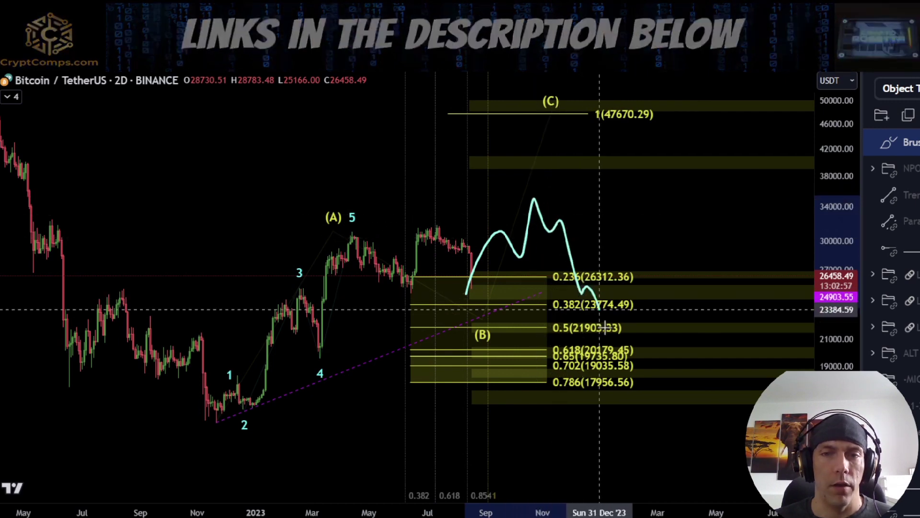
pyautogui.hotkey('ctrl', 'z')
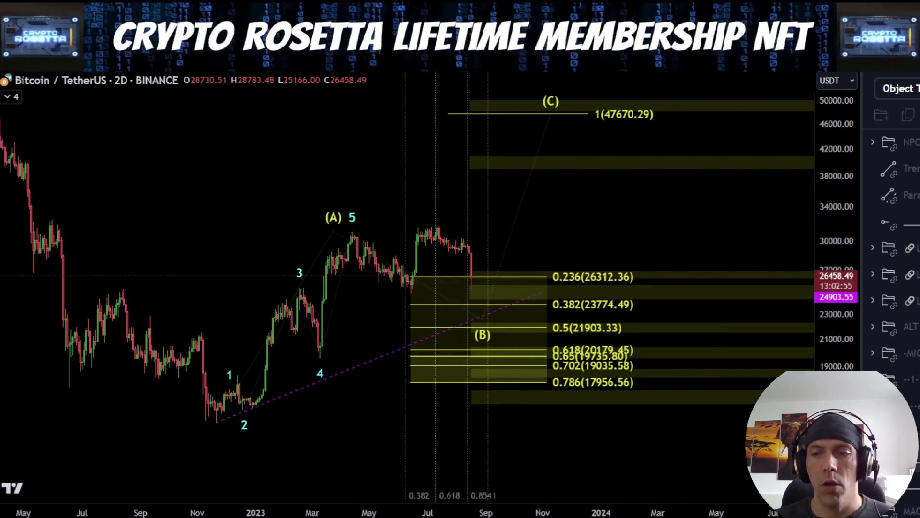
# Replace the (A)-(B)-(C) count with the A-B-C count, and sketch its path through A, the 31000.00 to 33548.92 B zone and C.
pyautogui.scroll(-2, 891, 240)
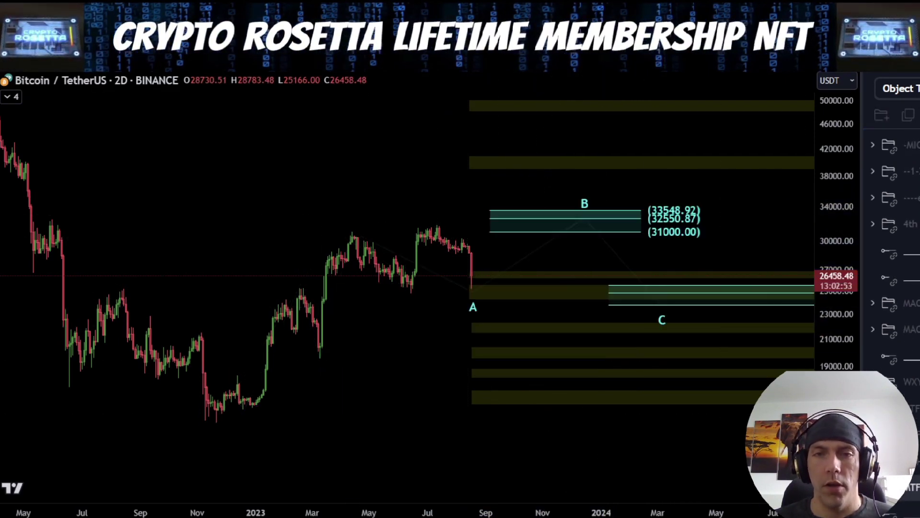
pyautogui.moveTo(827, 455); pyautogui.dragTo(828, 350)
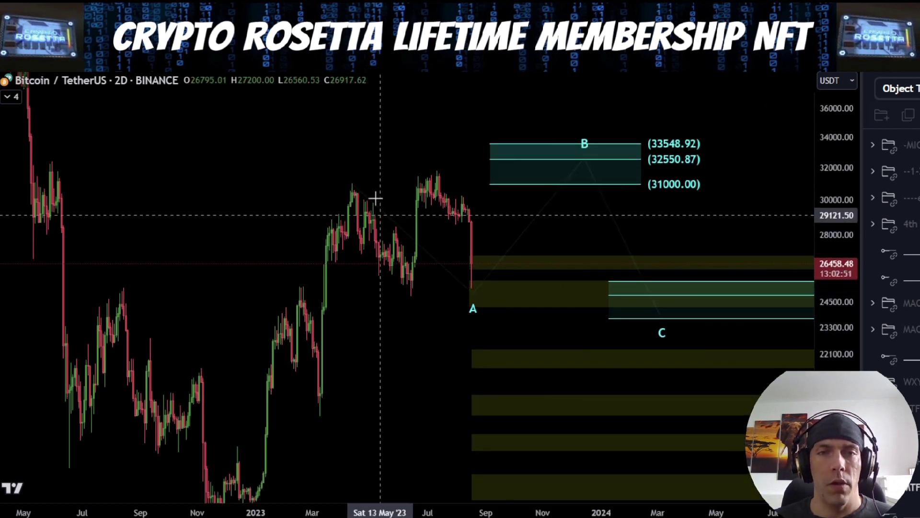
pyautogui.moveTo(367, 189)
pyautogui.mouseDown()
pyautogui.moveTo(383, 261)
pyautogui.moveTo(436, 171)
pyautogui.moveTo(509, 322)
pyautogui.moveTo(541, 244)
pyautogui.mouseUp()
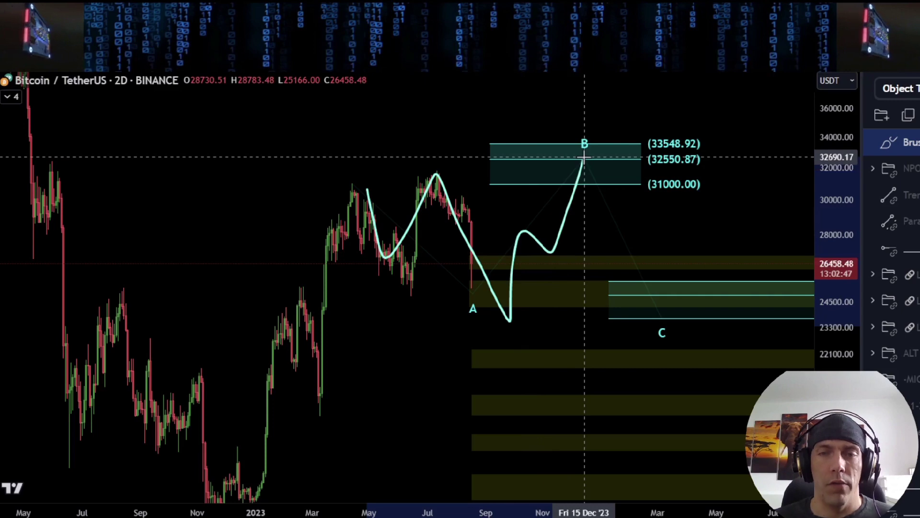
pyautogui.moveTo(584, 157); pyautogui.dragTo(651, 278)
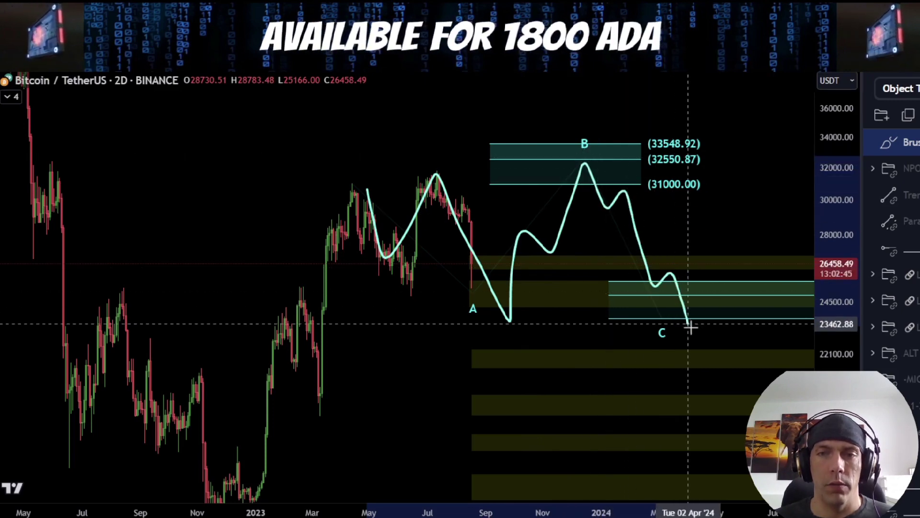
pyautogui.moveTo(690, 328); pyautogui.dragTo(690, 328)
pyautogui.scroll(-3, 690, 328)
pyautogui.moveTo(569, 199); pyautogui.dragTo(536, 205)
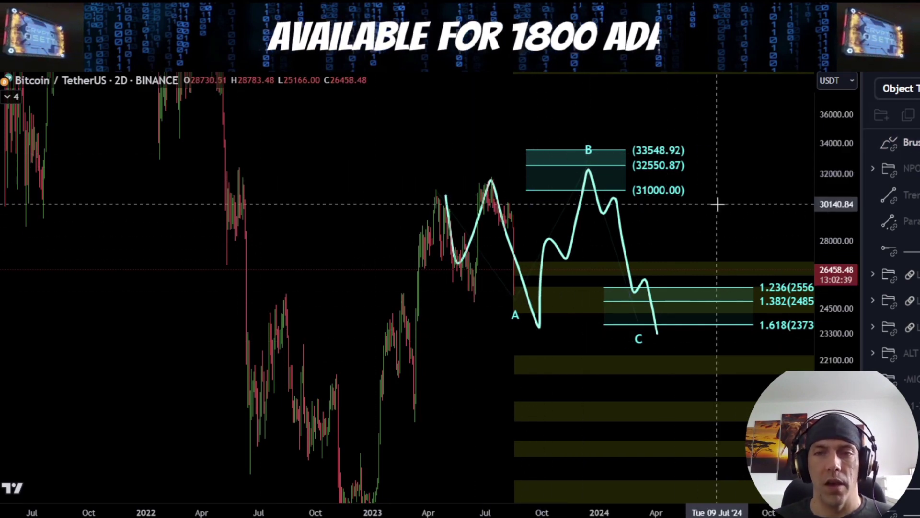
# Delete the sketched A-B-C path and replace the A-B-C count with the (A)-(B)-(C) count.
pyautogui.moveTo(591, 172); pyautogui.dragTo(524, 158)
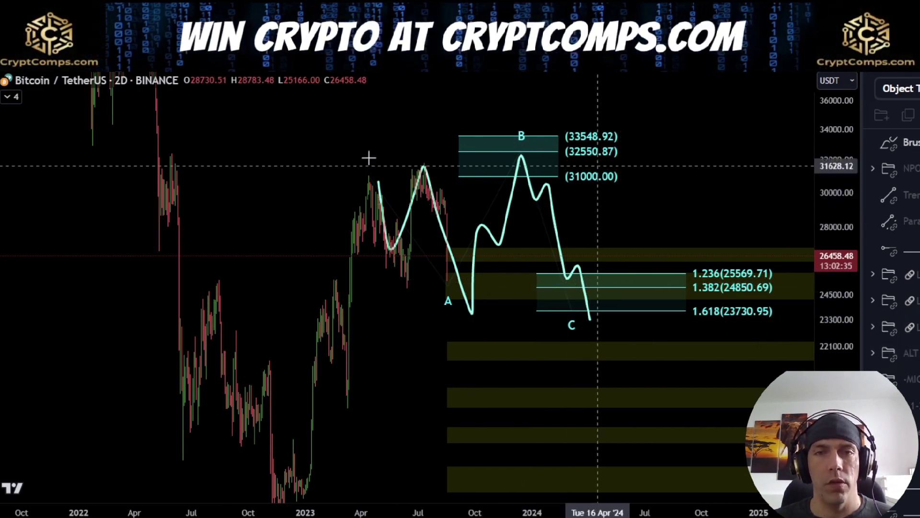
pyautogui.click(507, 222)
pyautogui.press('Delete')
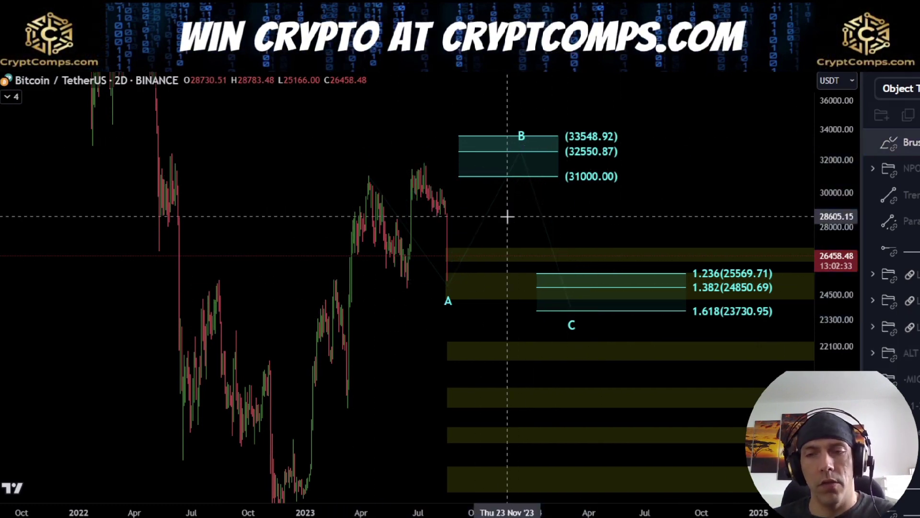
pyautogui.scroll(-3, 612, 308)
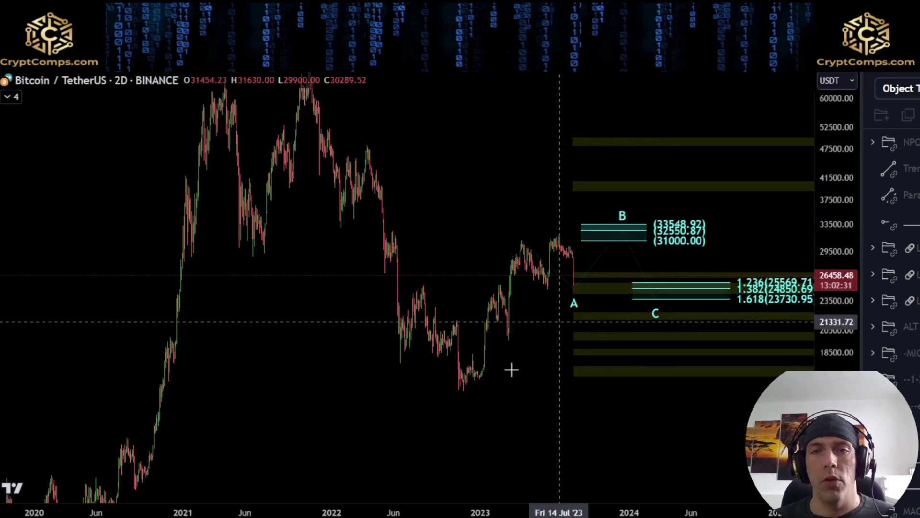
pyautogui.moveTo(719, 291); pyautogui.dragTo(653, 229)
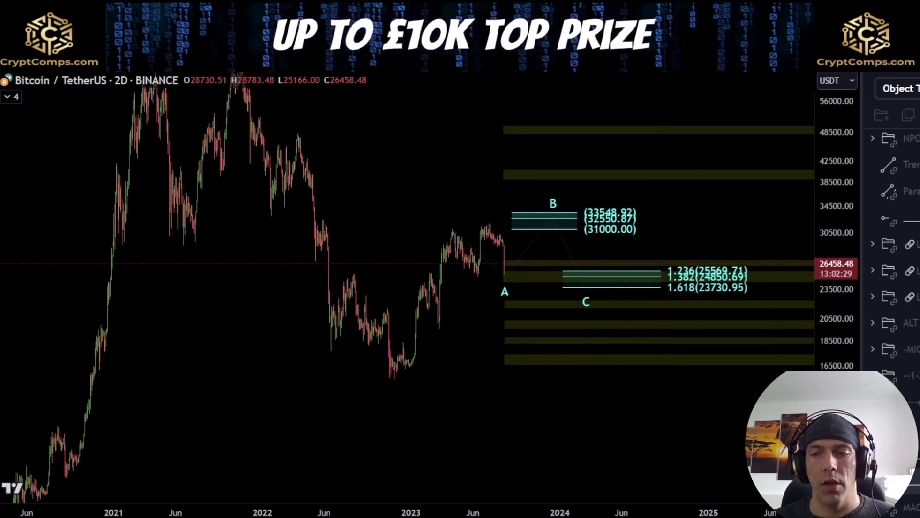
pyautogui.scroll(-3, 891, 250)
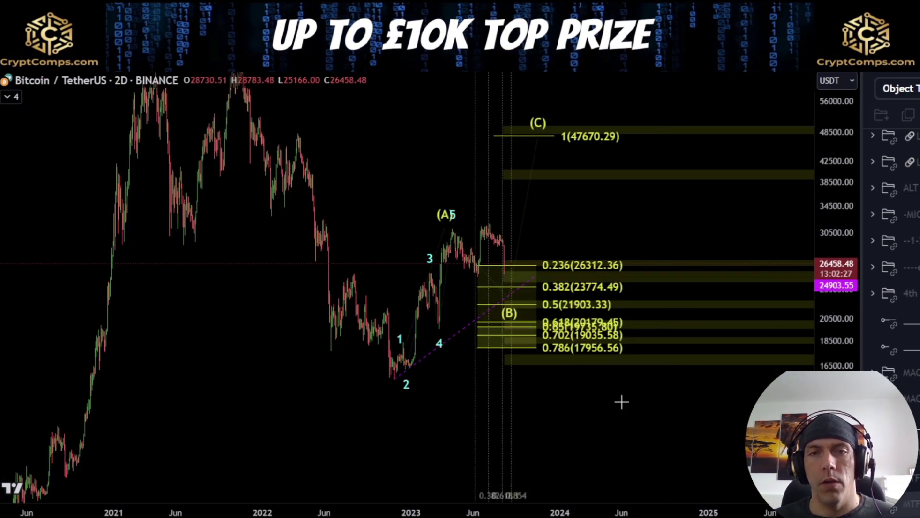
# Sketch the three-leg pullback from wave 5 down to the (B) label, and delete the stroke.
pyautogui.scroll(10, 520, 383)
pyautogui.moveTo(840, 422); pyautogui.dragTo(840, 285)
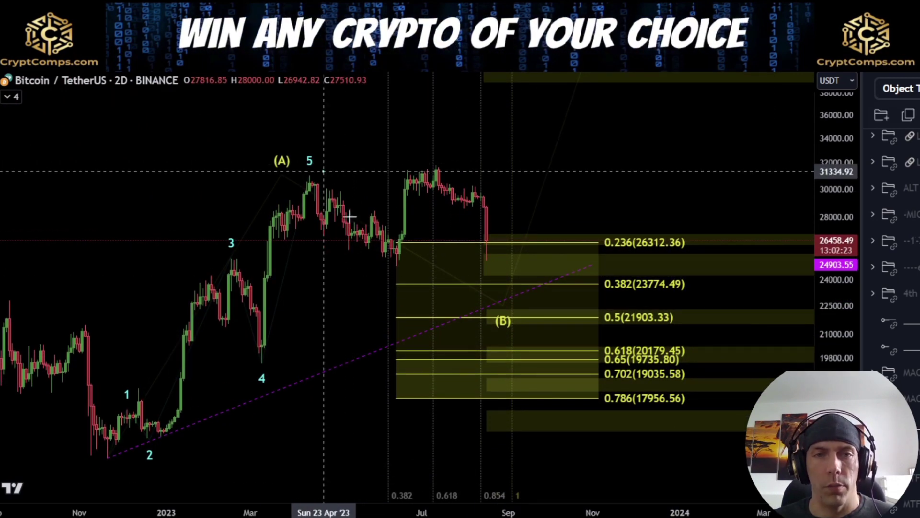
pyautogui.moveTo(325, 173)
pyautogui.mouseDown()
pyautogui.moveTo(382, 261)
pyautogui.moveTo(437, 154)
pyautogui.mouseUp()
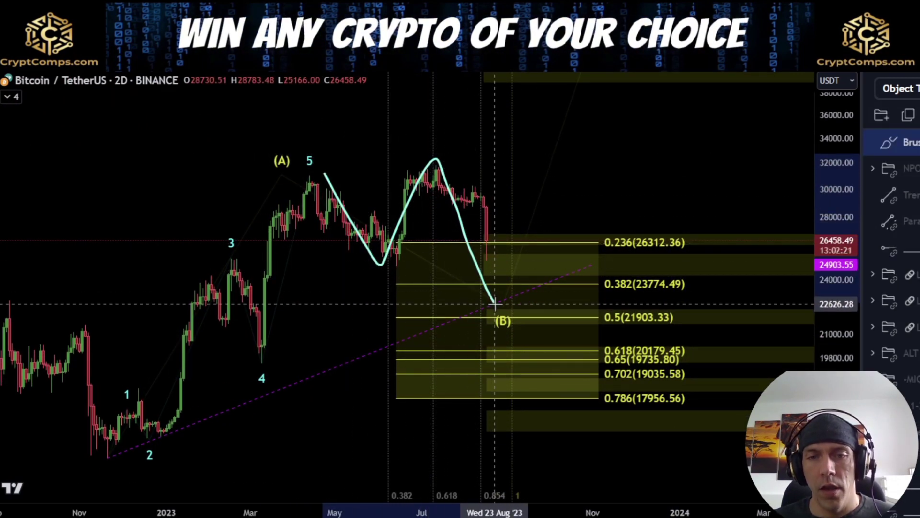
pyautogui.moveTo(494, 303); pyautogui.dragTo(494, 303)
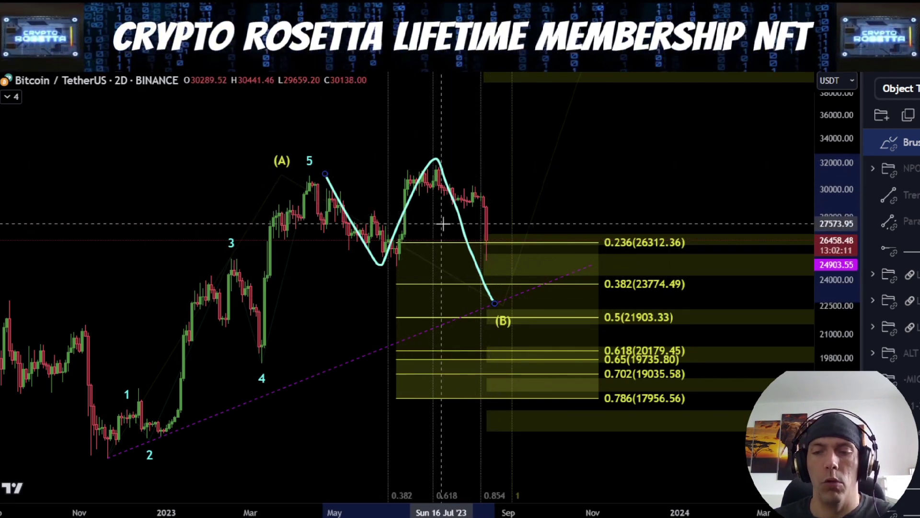
pyautogui.press('Delete')
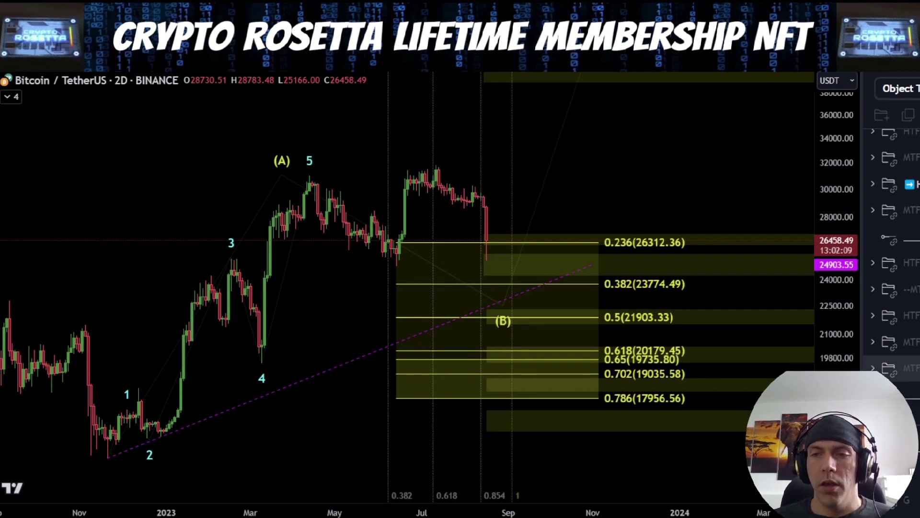
# Show the (w)-(x)-(y) count with its extension levels, and hide the (A)-(B)-(C) count.
pyautogui.scroll(-3, 892, 250)
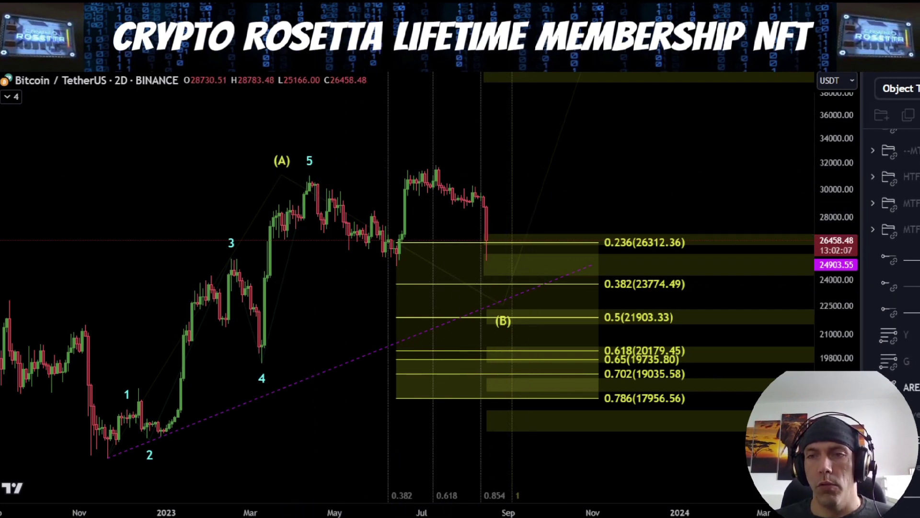
pyautogui.scroll(5, 891, 268)
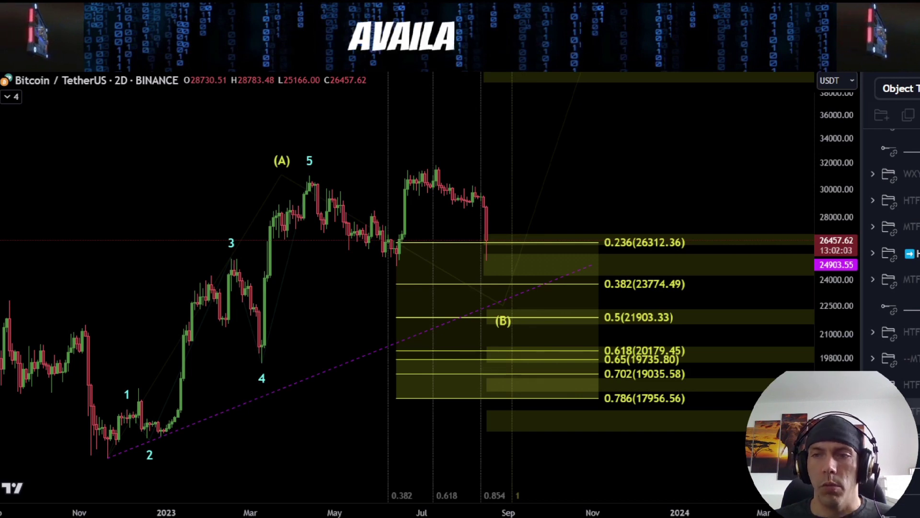
pyautogui.click(913, 411)
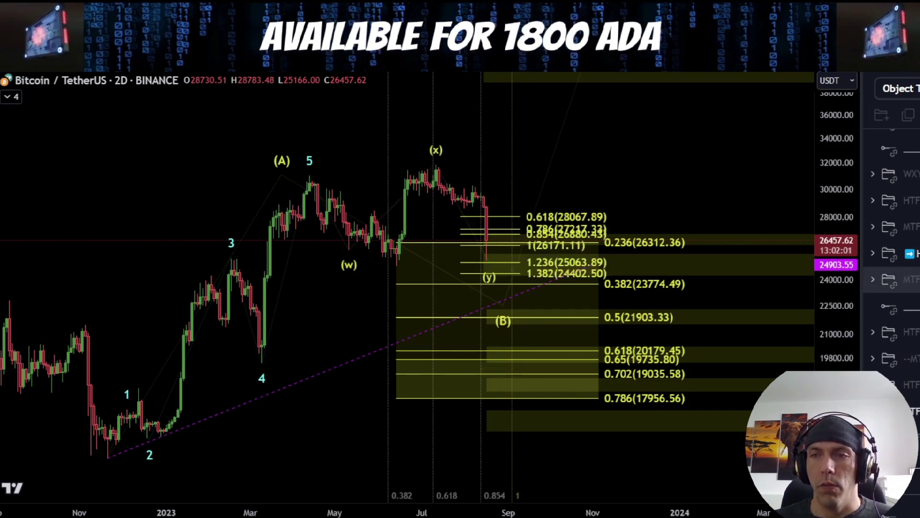
pyautogui.click(913, 253)
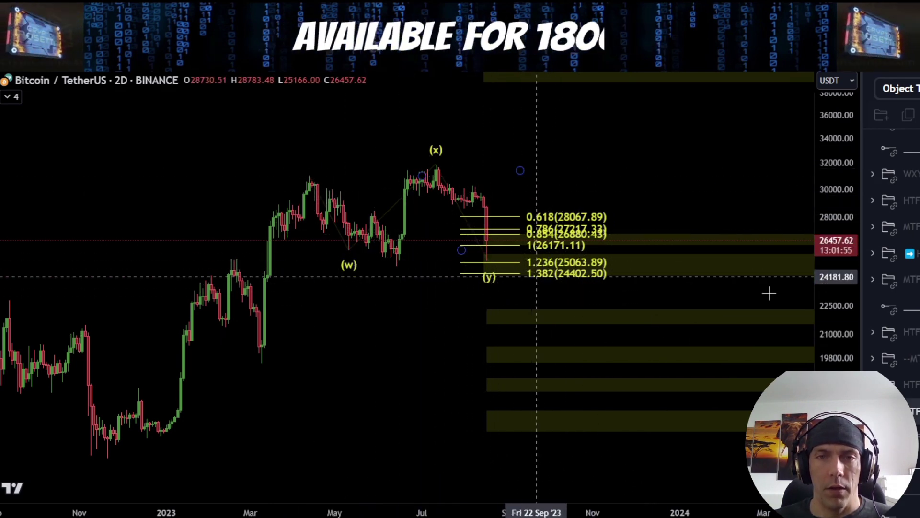
# Inspect the (y) target levels, and replace the (w)-(x)-(y) count with the (a)-(b)-(c) count and its invalidation line.
pyautogui.moveTo(840, 353); pyautogui.dragTo(839, 338)
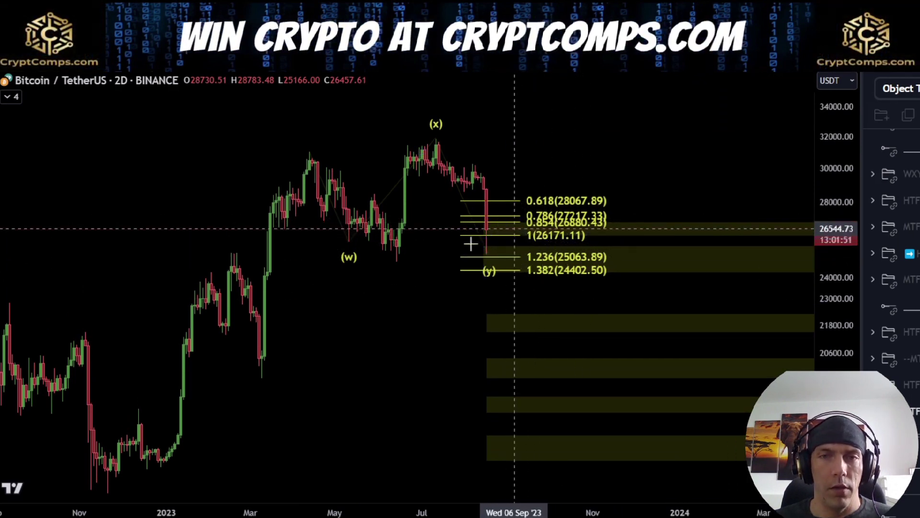
pyautogui.click(486, 256)
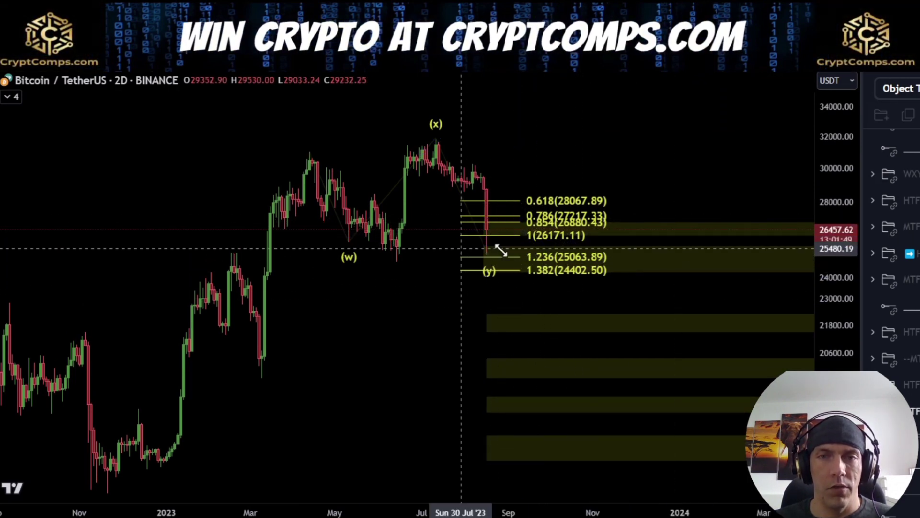
pyautogui.click(530, 280)
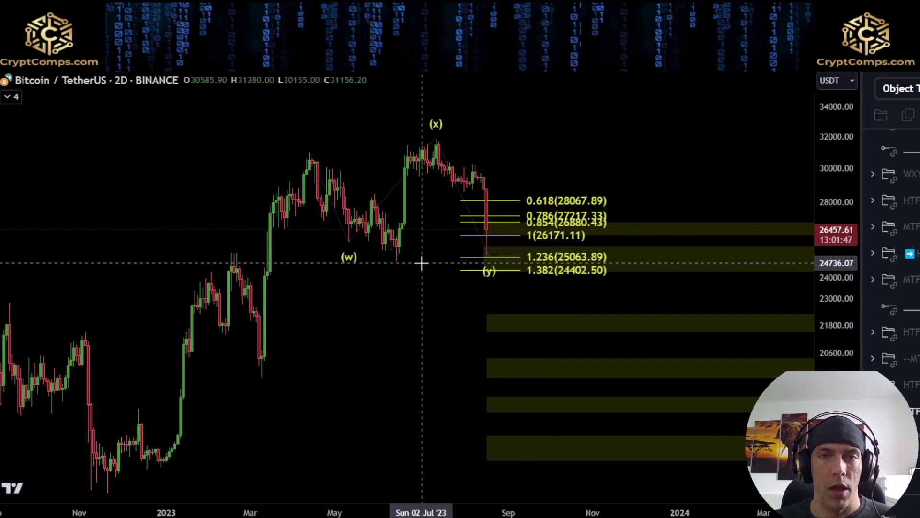
pyautogui.moveTo(435, 300); pyautogui.dragTo(438, 352)
pyautogui.moveTo(840, 421); pyautogui.dragTo(841, 357)
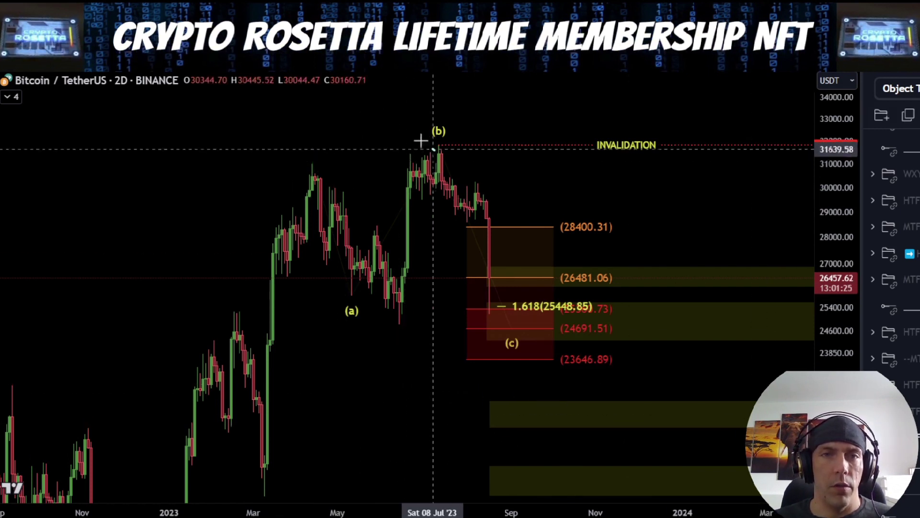
# Trace the path through (a) and (b) down to the (c) target zone, and delete the strokes.
pyautogui.moveTo(420, 140); pyautogui.dragTo(370, 129)
pyautogui.hotkey('ctrl', 'z')
pyautogui.moveTo(312, 176)
pyautogui.mouseDown()
pyautogui.moveTo(354, 290)
pyautogui.moveTo(435, 145)
pyautogui.mouseUp()
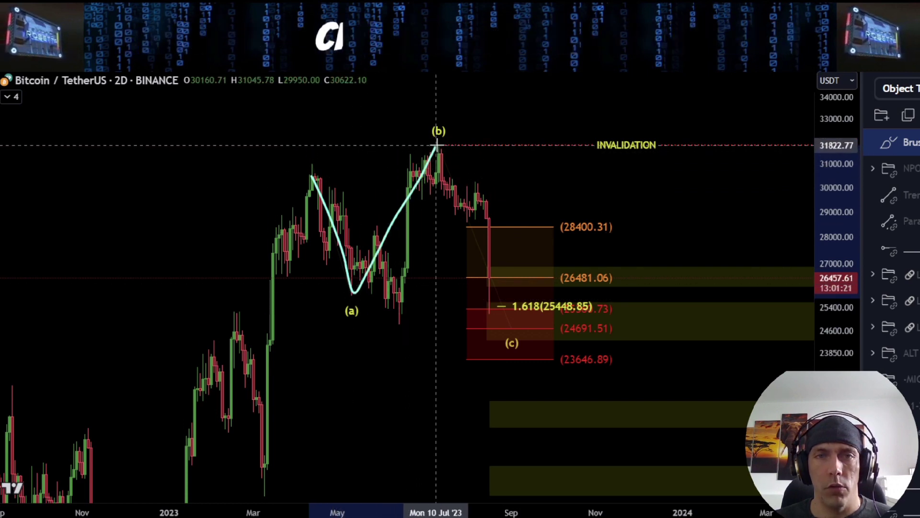
pyautogui.moveTo(436, 144)
pyautogui.mouseDown()
pyautogui.moveTo(488, 211)
pyautogui.moveTo(532, 331)
pyautogui.mouseUp()
pyautogui.press('Delete')
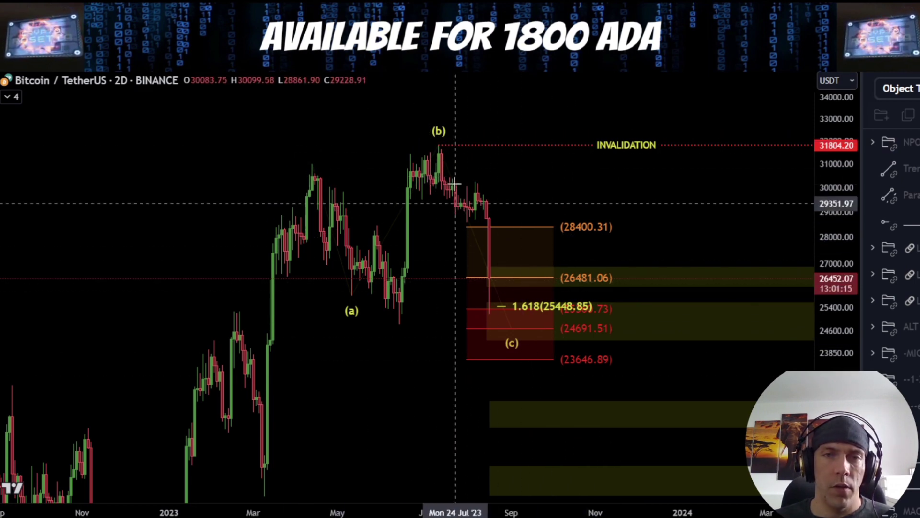
# Underline the 1.618 (25448.85) level, trace the first drop and bounce after (b), and delete both strokes.
pyautogui.scroll(2, 546, 321)
pyautogui.scroll(2, 544, 320)
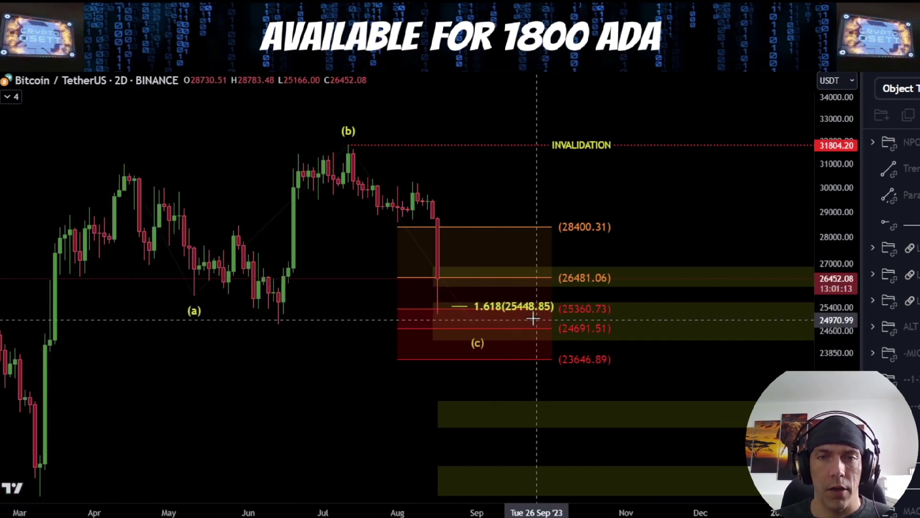
pyautogui.moveTo(470, 317); pyautogui.dragTo(546, 318)
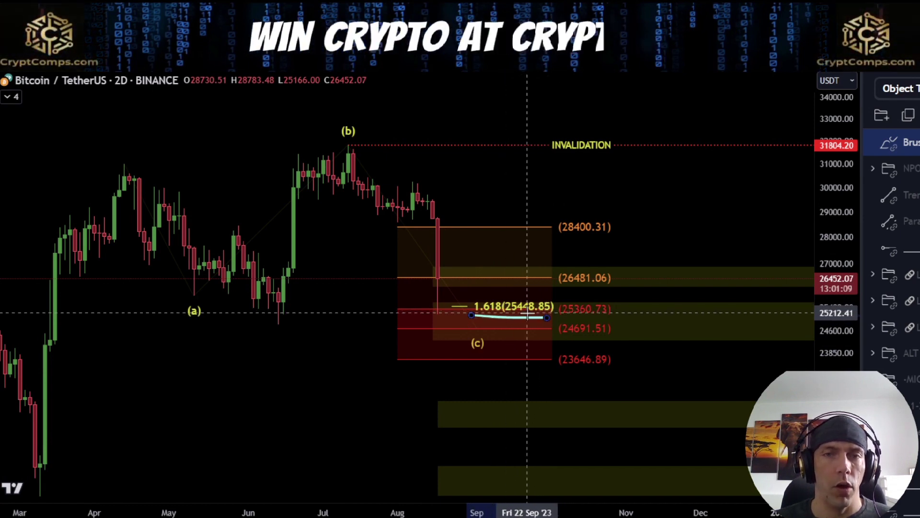
pyautogui.press('Delete')
pyautogui.moveTo(354, 150); pyautogui.dragTo(392, 226)
pyautogui.moveTo(410, 178); pyautogui.dragTo(417, 181)
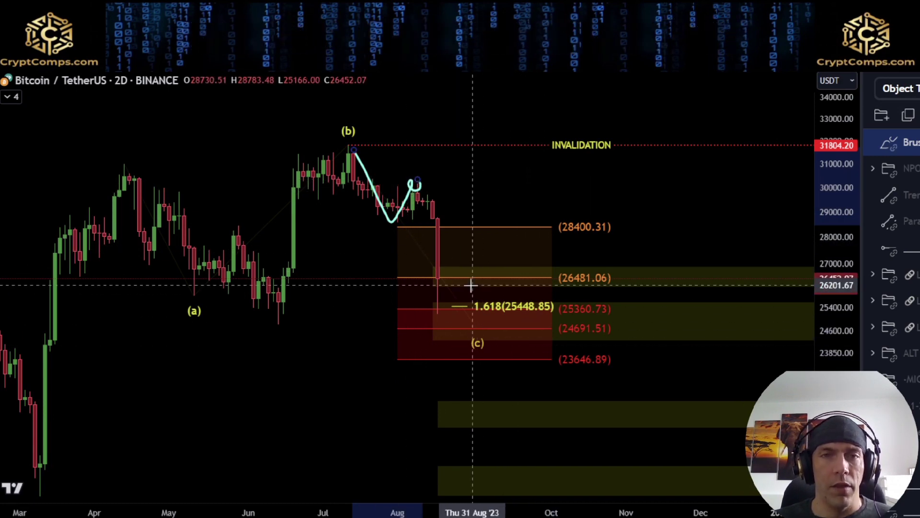
pyautogui.press('Delete')
# Sketch and delete the decline from (b) to (c), and circle the 1.618 (25448.85) target.
pyautogui.scroll(-3, 471, 285)
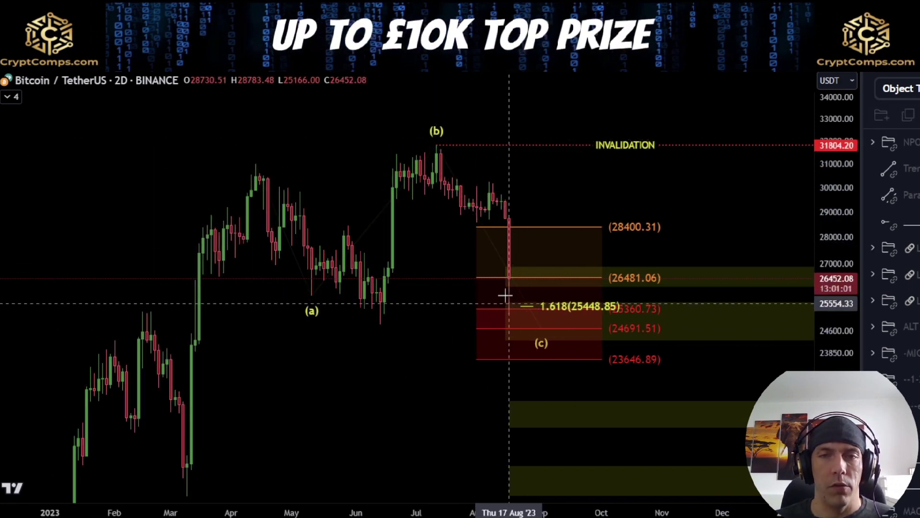
pyautogui.moveTo(436, 145)
pyautogui.mouseDown()
pyautogui.moveTo(469, 215)
pyautogui.moveTo(488, 192)
pyautogui.moveTo(501, 211)
pyautogui.moveTo(509, 293)
pyautogui.moveTo(542, 263)
pyautogui.moveTo(585, 349)
pyautogui.mouseUp()
pyautogui.press('Delete')
pyautogui.moveTo(611, 290); pyautogui.dragTo(535, 290)
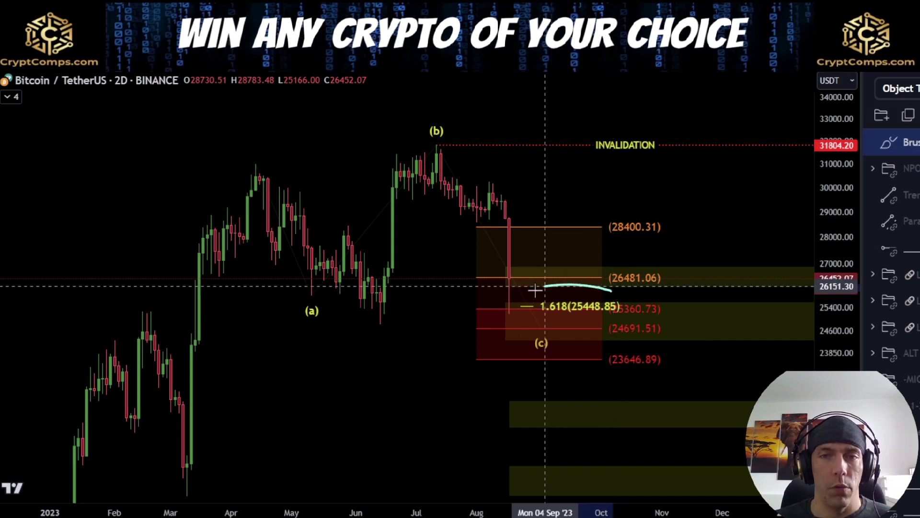
pyautogui.moveTo(545, 329)
pyautogui.mouseDown()
pyautogui.moveTo(618, 323)
pyautogui.moveTo(610, 291)
pyautogui.mouseUp()
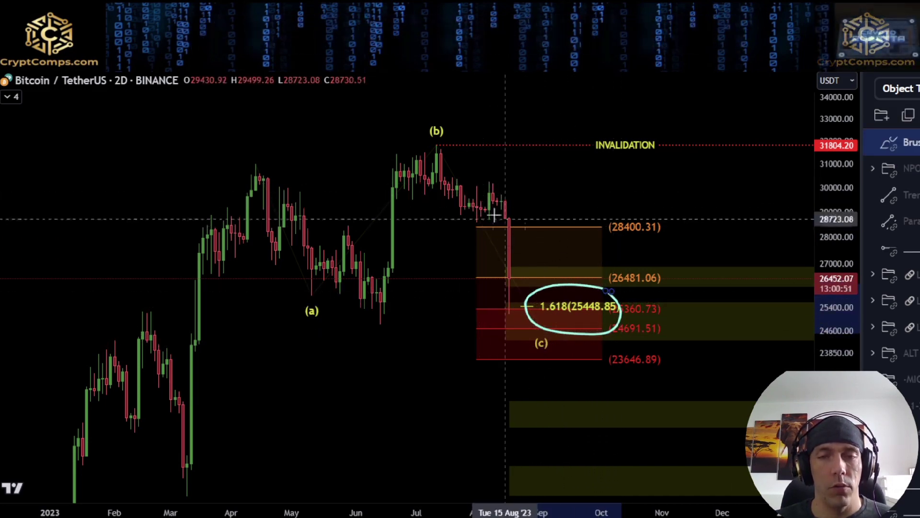
# Enable the 2.618 level on the trend-based Fib extension that shows the 1.618 target.
pyautogui.click(575, 311)
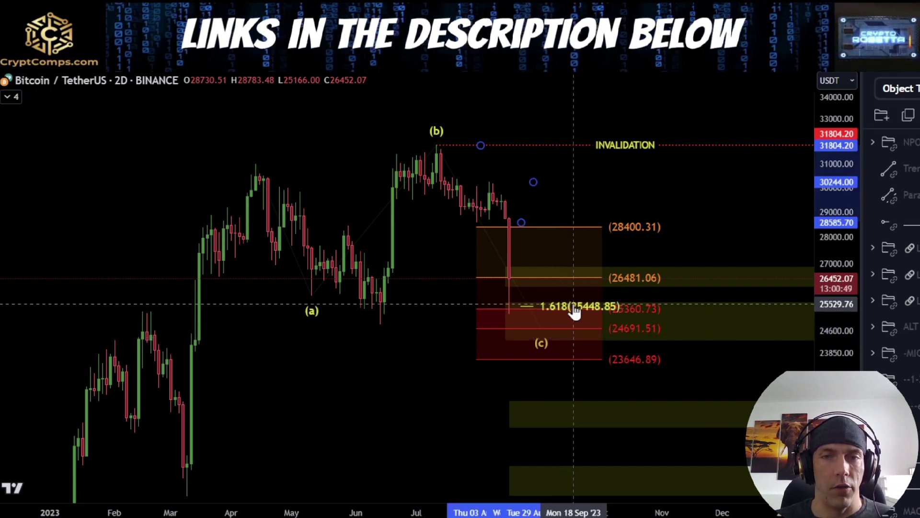
pyautogui.doubleClick(575, 310)
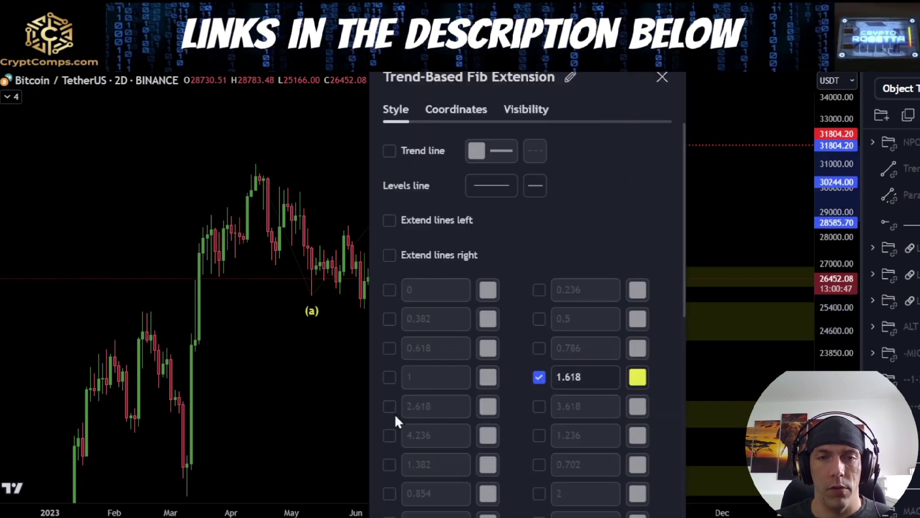
pyautogui.press('Escape')
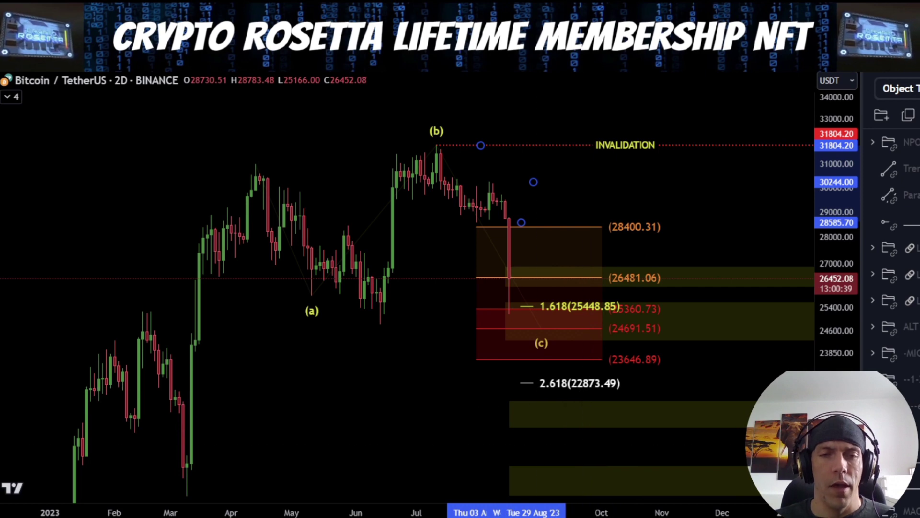
pyautogui.click(453, 216)
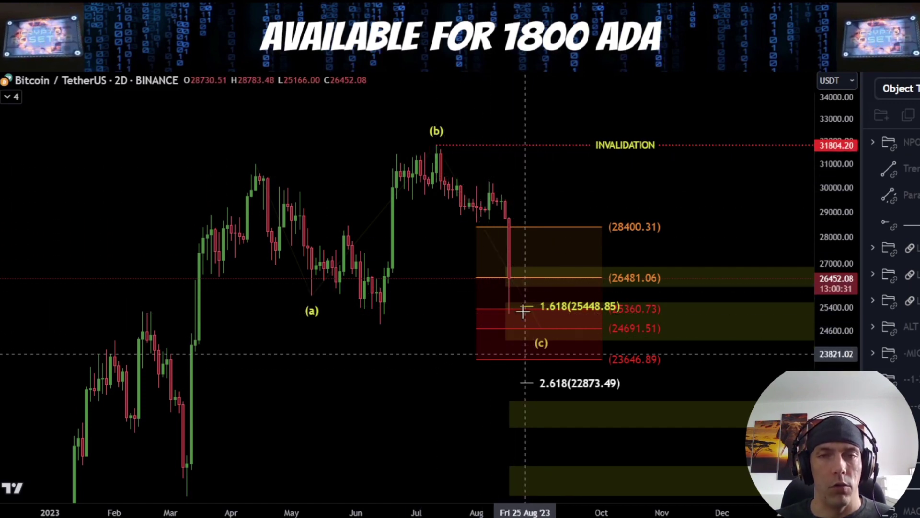
# Replace the (a)-(b)-(c) count with the W-X-Y-X-Z count and its 0.5 (32712.66) to 0.786 (49934.57) retracement zone.
pyautogui.moveTo(496, 182)
pyautogui.mouseDown()
pyautogui.moveTo(512, 302)
pyautogui.moveTo(526, 291)
pyautogui.moveTo(533, 325)
pyautogui.mouseUp()
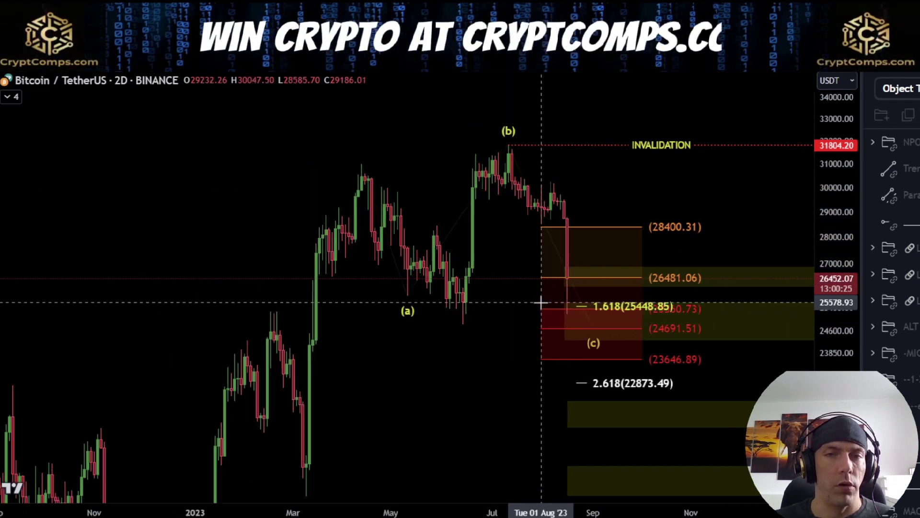
pyautogui.scroll(-2, 535, 397)
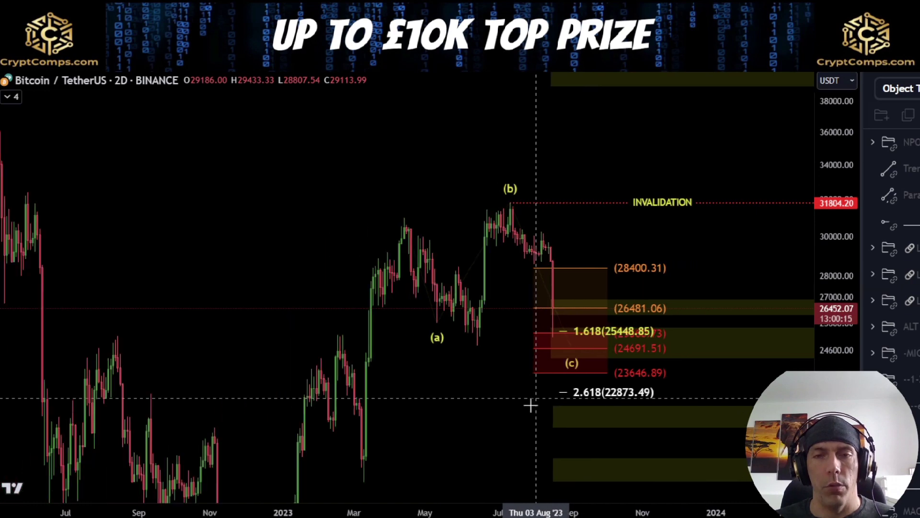
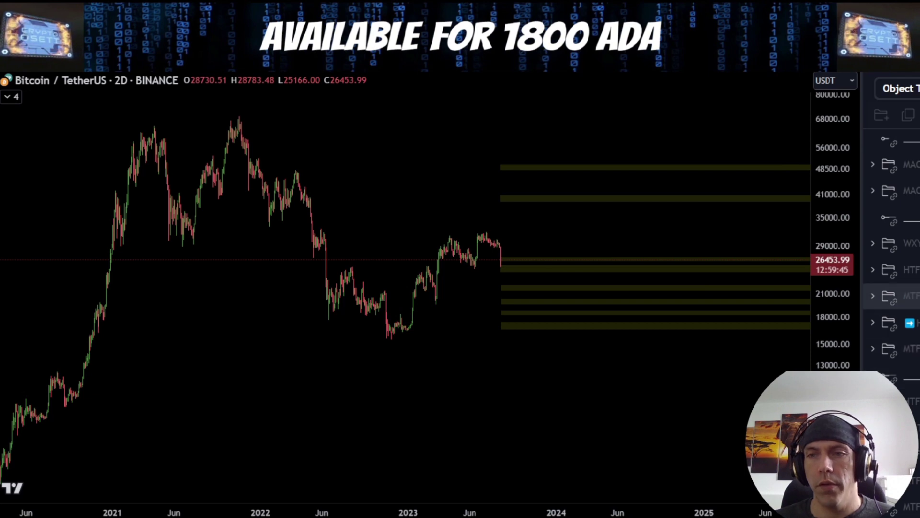
pyautogui.click(915, 243)
pyautogui.scroll(-5, 527, 391)
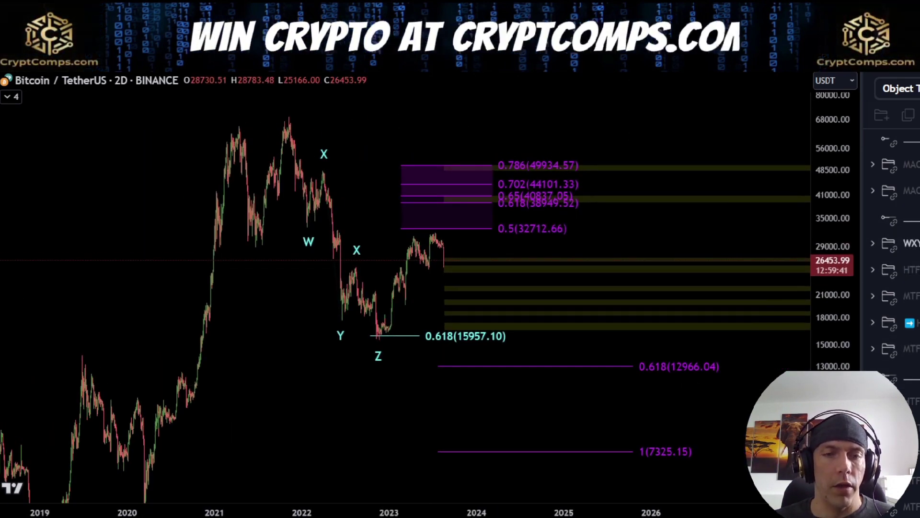
# Trace the decline from the 2021 high to Z, letter it A, and underline the 0.786 (49934.57) and 0.5 (32712.66) levels, undoing the underlines.
pyautogui.moveTo(292, 119)
pyautogui.mouseDown()
pyautogui.moveTo(314, 156)
pyautogui.moveTo(373, 348)
pyautogui.moveTo(326, 371)
pyautogui.moveTo(421, 256)
pyautogui.mouseUp()
pyautogui.moveTo(475, 302)
pyautogui.mouseDown()
pyautogui.moveTo(503, 175)
pyautogui.moveTo(584, 171)
pyautogui.mouseUp()
pyautogui.hotkey('ctrl', 'z')
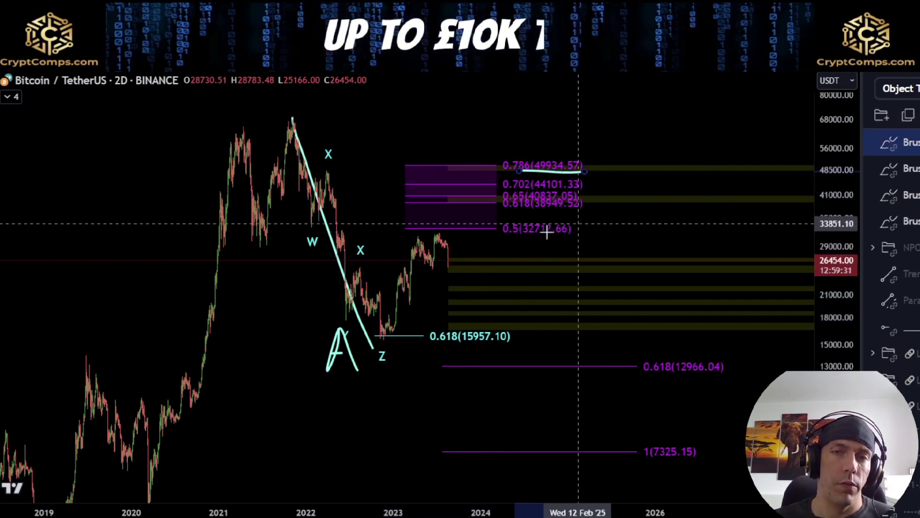
pyautogui.hotkey('ctrl', 'z')
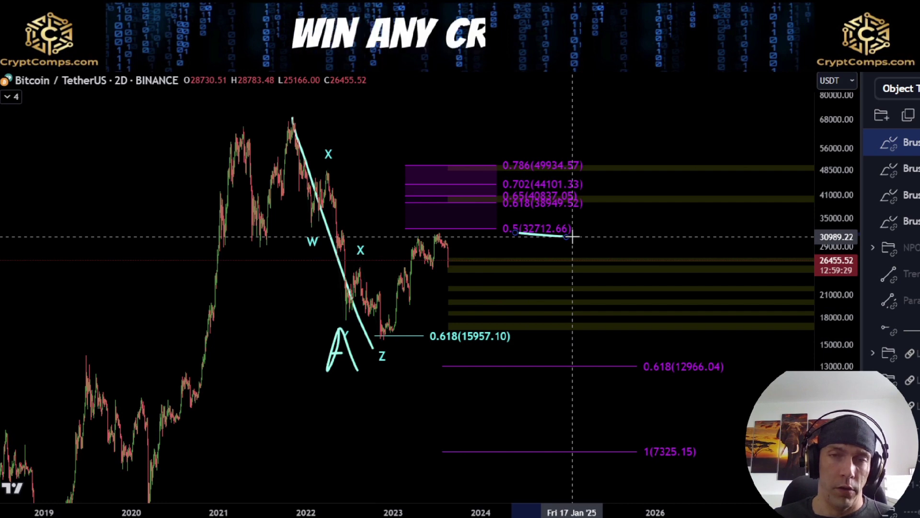
pyautogui.hotkey('ctrl', 'z')
# Sketch the bounce from Z into the retracement zone and the following drop past 0.618 (12966.04) toward 1 (7325.15), and undo it.
pyautogui.moveTo(368, 343)
pyautogui.mouseDown()
pyautogui.moveTo(437, 236)
pyautogui.moveTo(496, 182)
pyautogui.mouseUp()
pyautogui.moveTo(522, 284); pyautogui.dragTo(582, 437)
pyautogui.hotkey('ctrl', 'z')
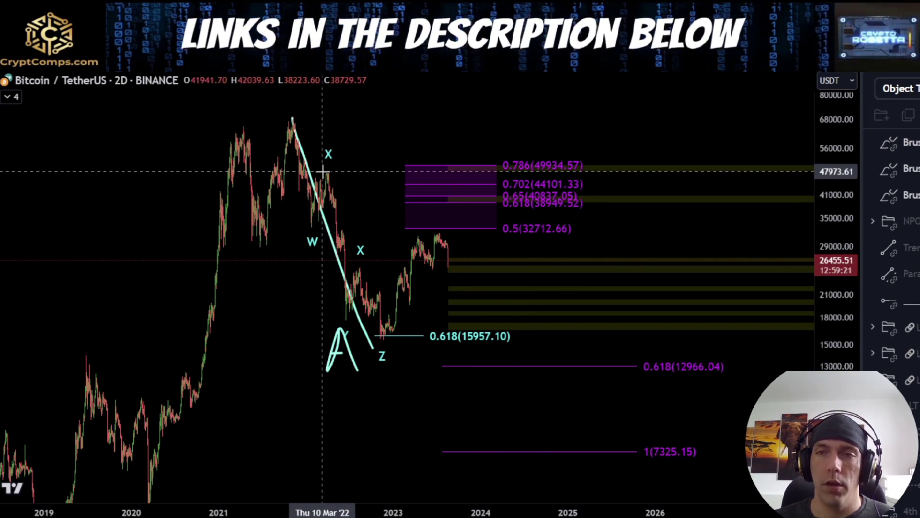
# Mark the first X high, circle the 0.786 (49934.57) area, and undo all strokes including the decline and the letter A.
pyautogui.moveTo(325, 171); pyautogui.dragTo(347, 171)
pyautogui.moveTo(461, 154); pyautogui.dragTo(444, 154)
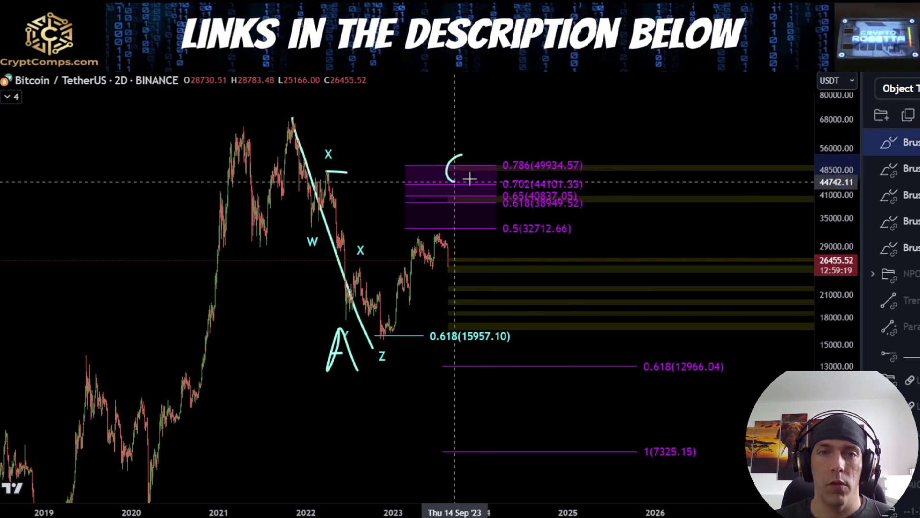
pyautogui.hotkey('ctrl', 'z')
pyautogui.hotkey('ctrl', 'z')
pyautogui.hotkey('ctrl', 'z')
pyautogui.hotkey('ctrl', 'z')
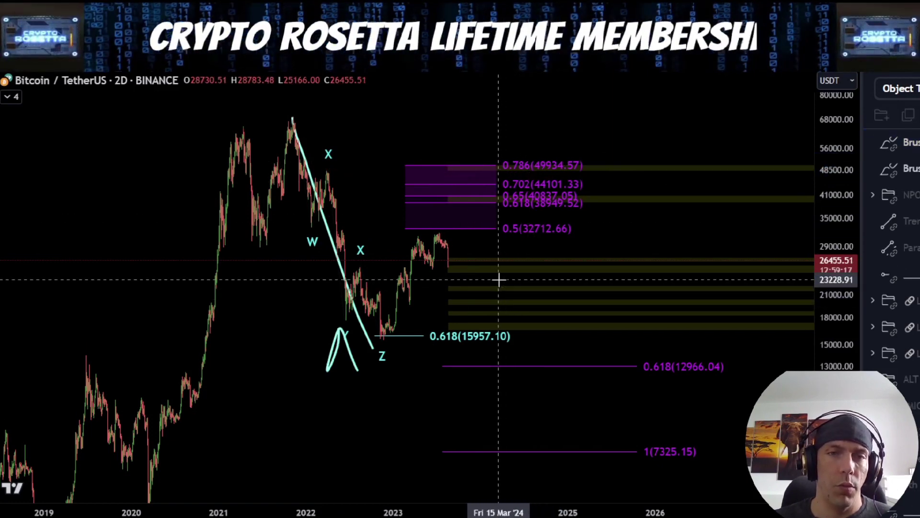
pyautogui.hotkey('ctrl', 'z')
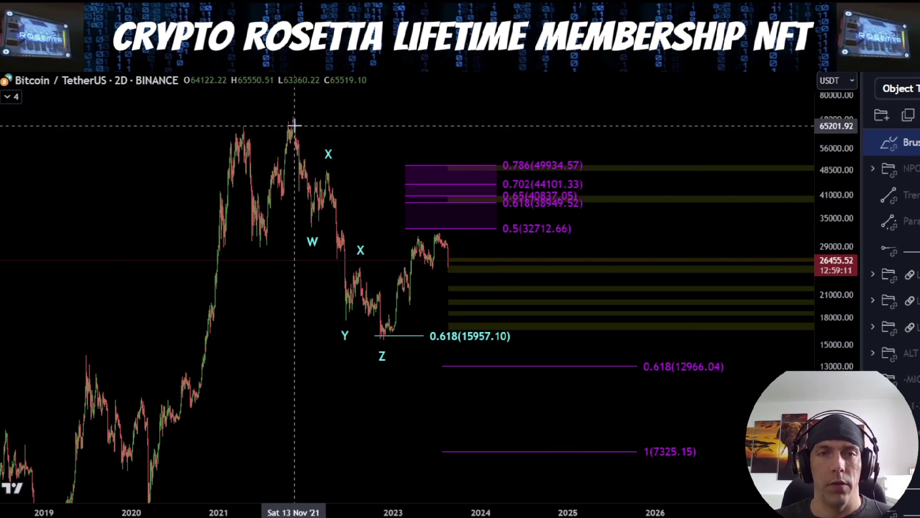
# Sketch the path from the 2021 high to Z, up through a pullback into the retracement zone, and down toward the lower targets.
pyautogui.moveTo(294, 125); pyautogui.dragTo(378, 340)
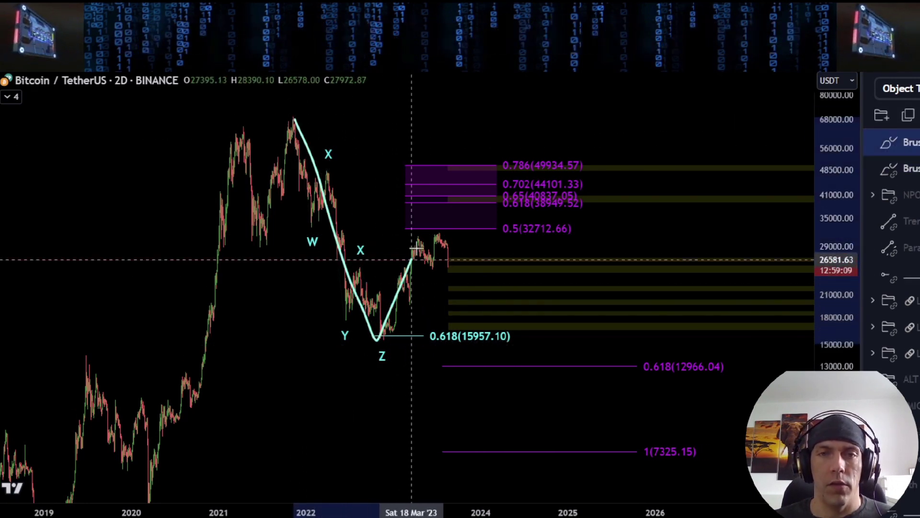
pyautogui.moveTo(422, 231)
pyautogui.mouseDown()
pyautogui.moveTo(461, 286)
pyautogui.moveTo(494, 185)
pyautogui.mouseUp()
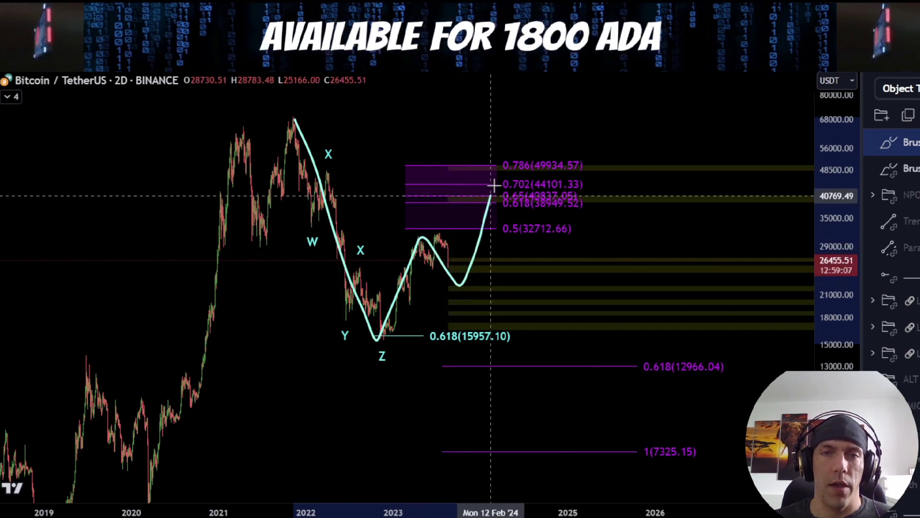
pyautogui.moveTo(543, 300); pyautogui.dragTo(594, 399)
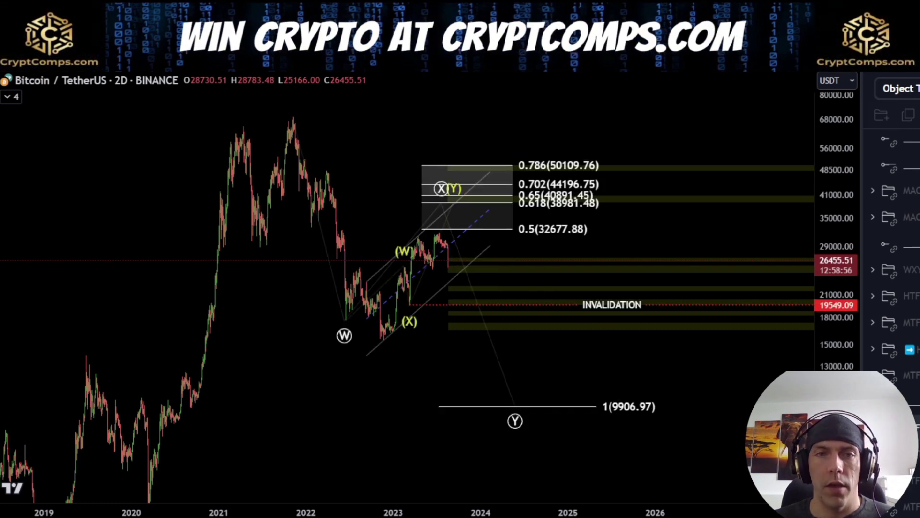
# On the W-X-Y count, trace the three-swing decline from the 2021 high to the circled W and delete the stroke.
pyautogui.scroll(6, 463, 403)
pyautogui.moveTo(376, 388); pyautogui.dragTo(487, 423)
pyautogui.scroll(-2, 486, 423)
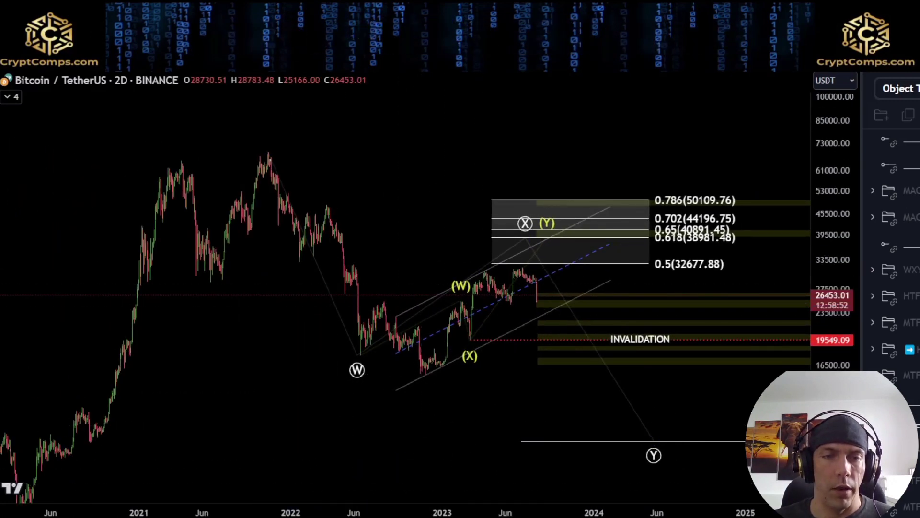
pyautogui.moveTo(262, 157)
pyautogui.mouseDown()
pyautogui.moveTo(273, 173)
pyautogui.moveTo(328, 201)
pyautogui.moveTo(358, 348)
pyautogui.mouseUp()
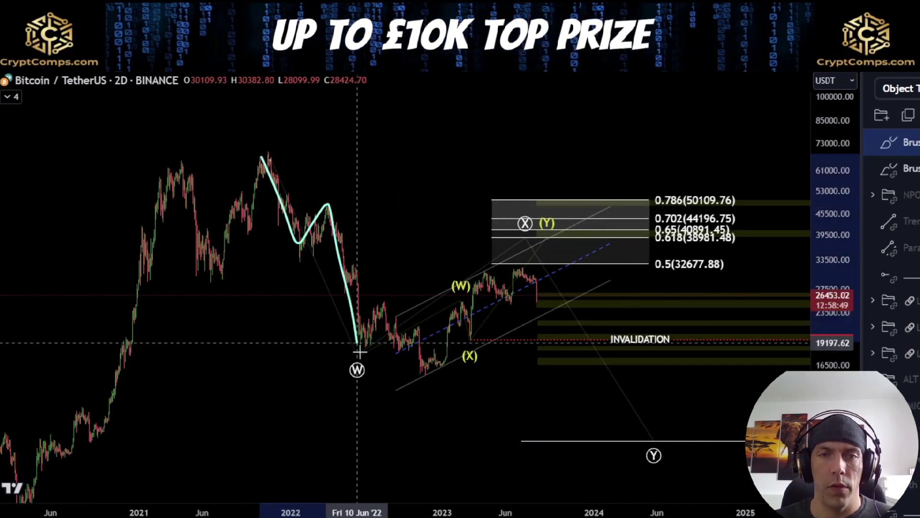
pyautogui.press('Delete')
# Trace the rise, deeper low and rebound from the circled W toward (W), circle the rebound's end, and undo the stroke.
pyautogui.scroll(5, 493, 363)
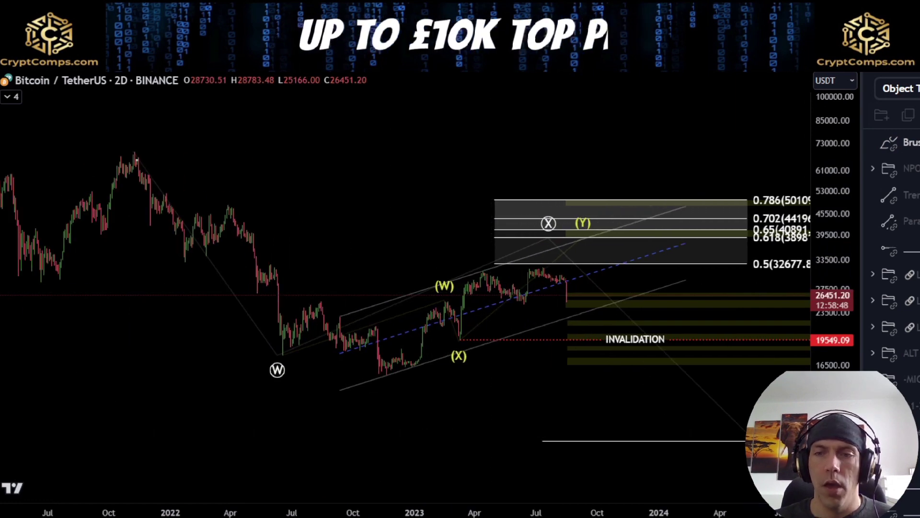
pyautogui.moveTo(838, 417); pyautogui.dragTo(837, 328)
pyautogui.moveTo(301, 396); pyautogui.dragTo(319, 336)
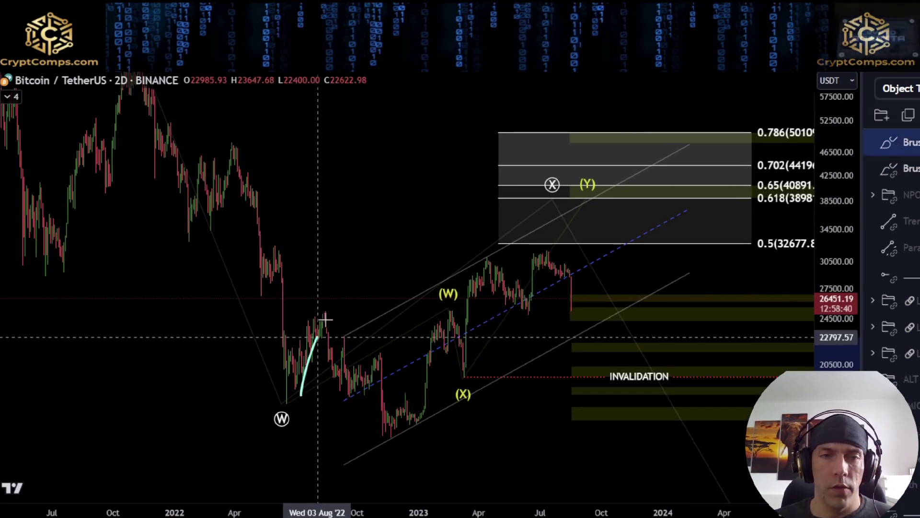
pyautogui.moveTo(394, 439)
pyautogui.mouseDown()
pyautogui.moveTo(436, 302)
pyautogui.moveTo(425, 308)
pyautogui.mouseUp()
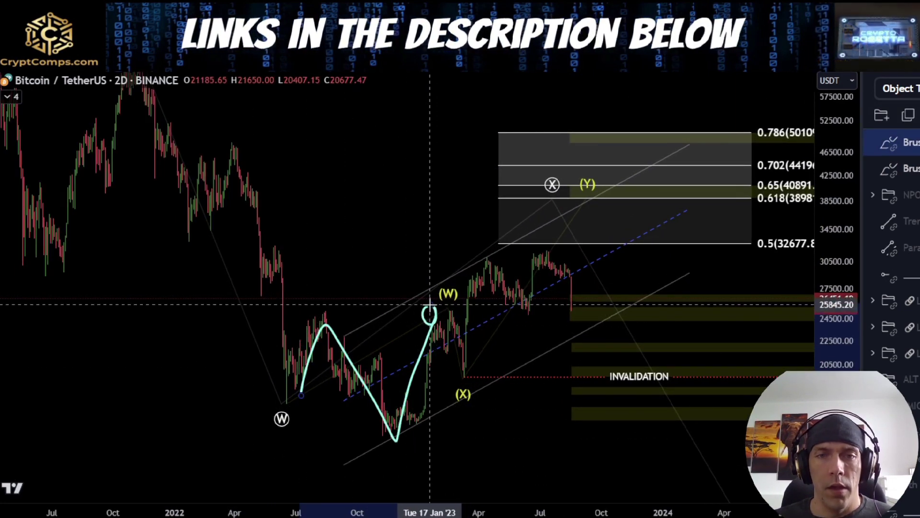
pyautogui.hotkey('ctrl', 'z')
# Trace the move from the circled W through (W) down to (X), and undo the strokes.
pyautogui.moveTo(287, 400)
pyautogui.mouseDown()
pyautogui.moveTo(329, 323)
pyautogui.moveTo(463, 309)
pyautogui.moveTo(463, 369)
pyautogui.mouseUp()
pyautogui.hotkey('ctrl', 'z')
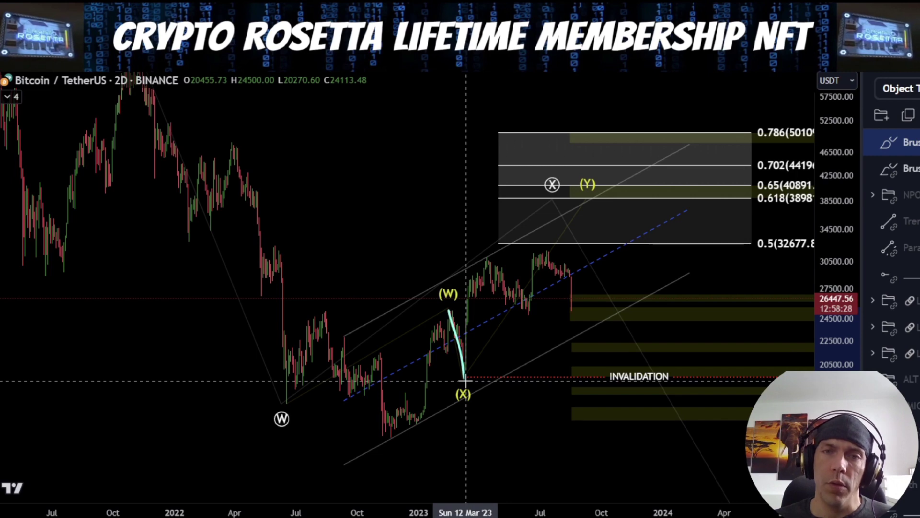
pyautogui.hotkey('ctrl', 'z')
# Sketch the advance from (X) toward (Y), its first leg, and a rally-pullback-rebound version up to the 0.5 level, undoing each stroke.
pyautogui.scroll(2, 527, 336)
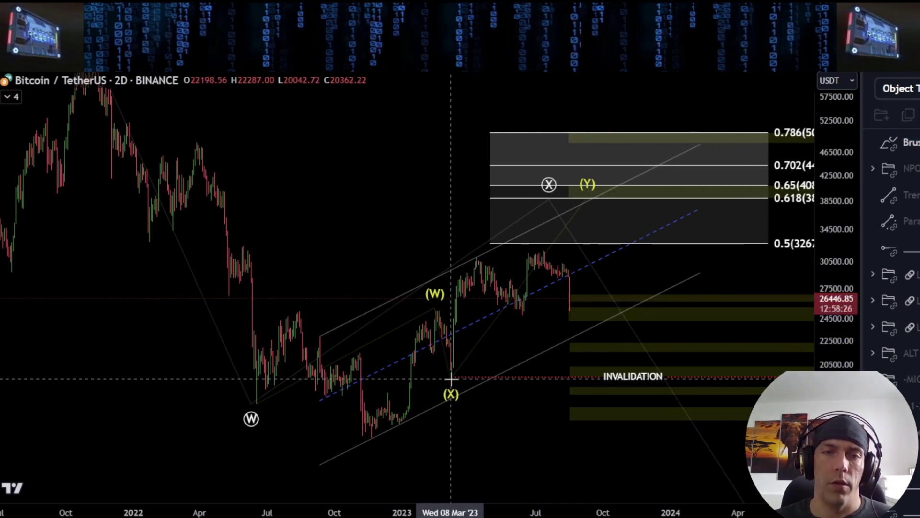
pyautogui.moveTo(450, 379)
pyautogui.mouseDown()
pyautogui.moveTo(476, 260)
pyautogui.moveTo(546, 301)
pyautogui.moveTo(580, 283)
pyautogui.moveTo(596, 197)
pyautogui.mouseUp()
pyautogui.hotkey('ctrl', 'z')
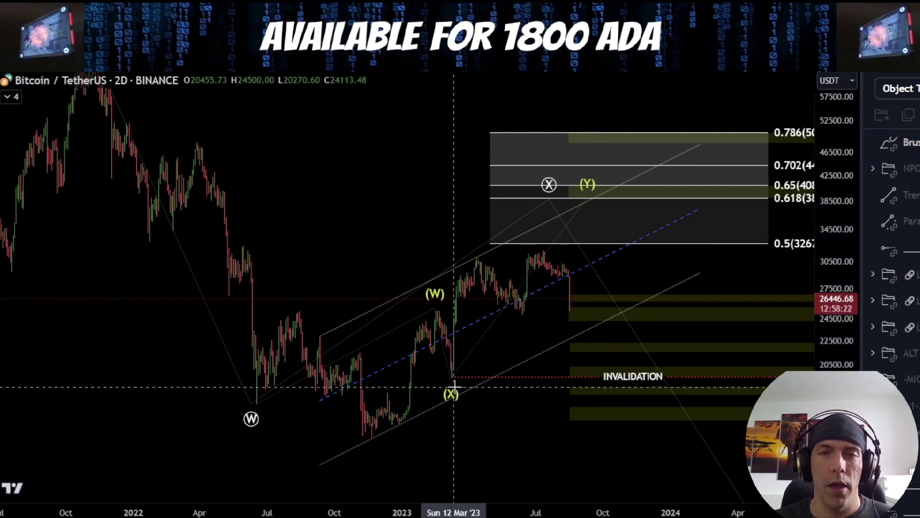
pyautogui.moveTo(453, 383); pyautogui.dragTo(478, 248)
pyautogui.hotkey('ctrl', 'z')
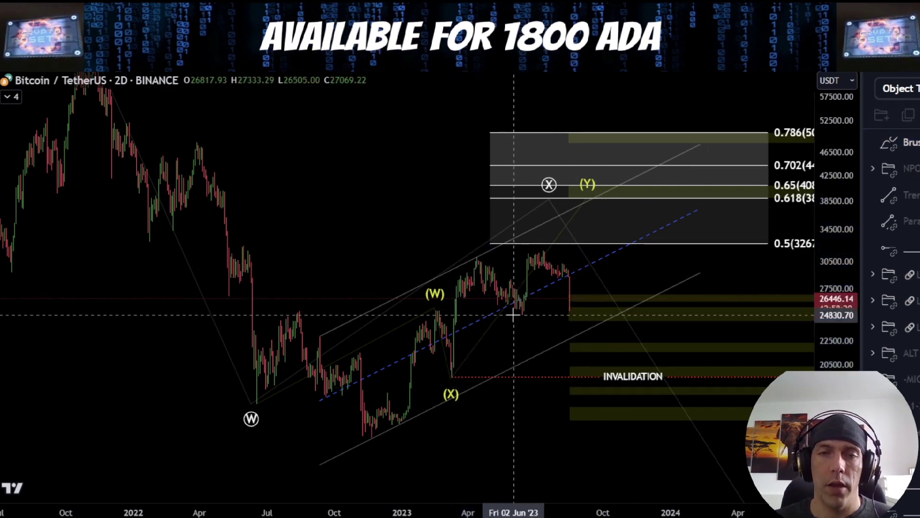
pyautogui.moveTo(446, 376)
pyautogui.mouseDown()
pyautogui.moveTo(460, 335)
pyautogui.moveTo(523, 319)
pyautogui.mouseUp()
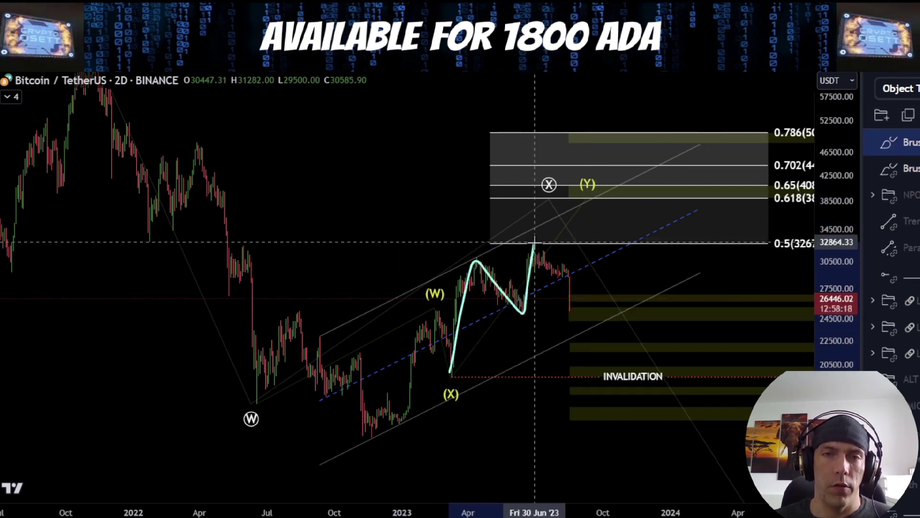
pyautogui.hotkey('ctrl', 'z')
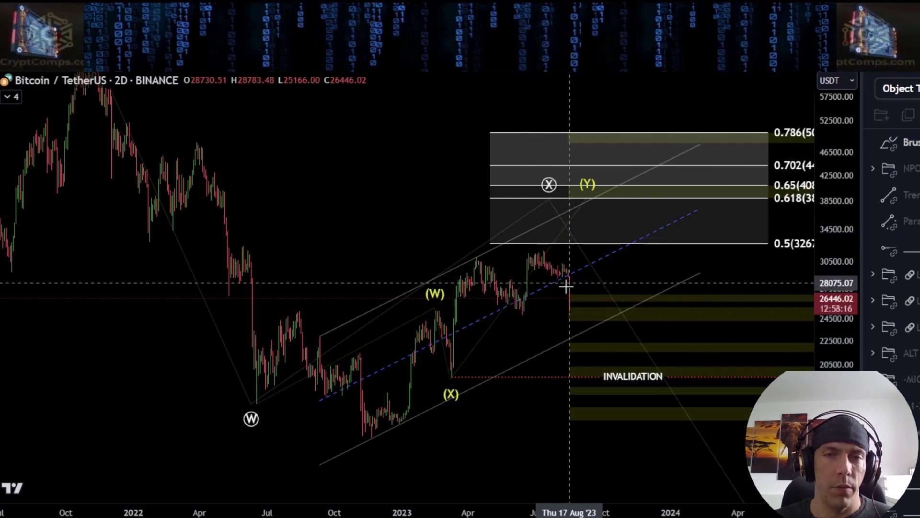
# Sketch a path from (X) to the April high, down to the lower channel line and up to 0.65 (40891.45), and delete it.
pyautogui.moveTo(452, 373)
pyautogui.mouseDown()
pyautogui.moveTo(476, 250)
pyautogui.moveTo(547, 298)
pyautogui.mouseUp()
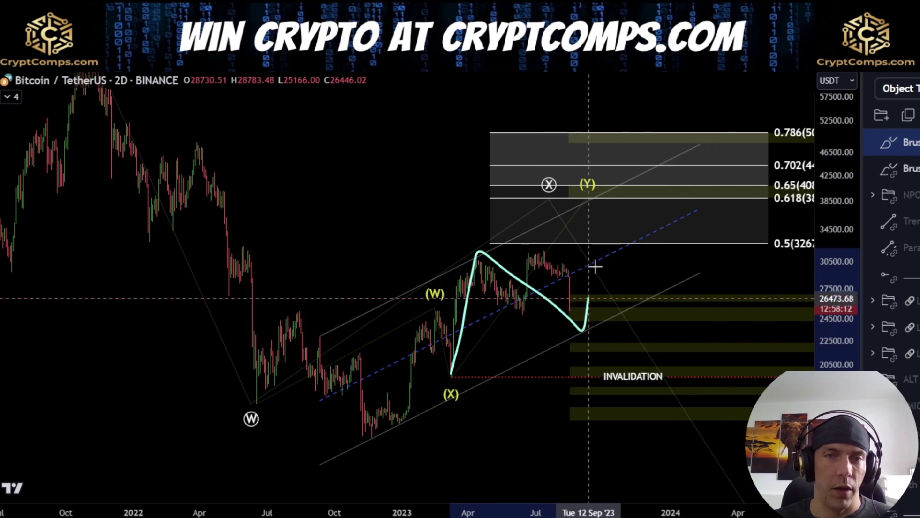
pyautogui.scroll(-1, 594, 307)
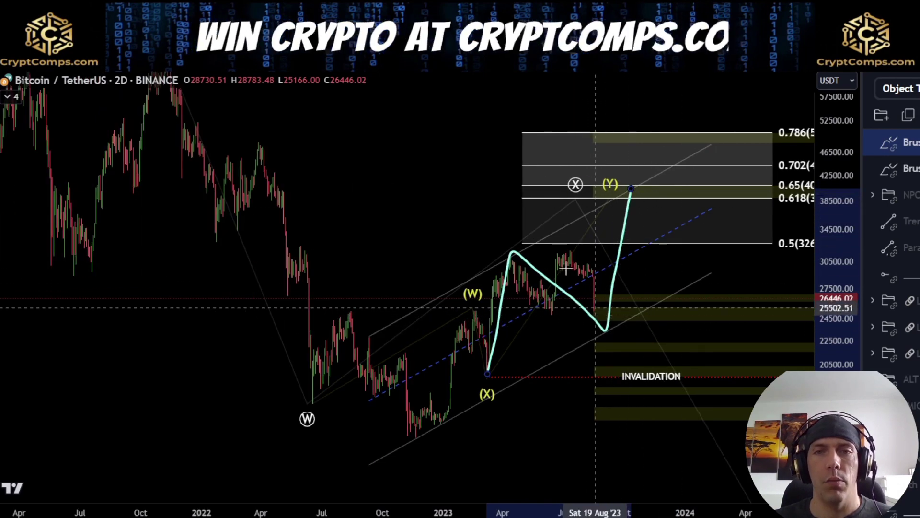
pyautogui.moveTo(421, 200); pyautogui.dragTo(317, 207)
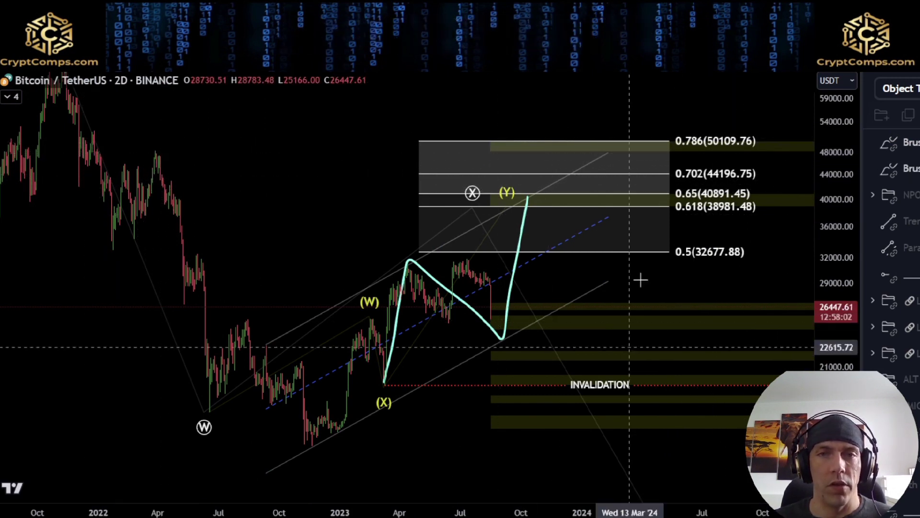
pyautogui.moveTo(524, 193)
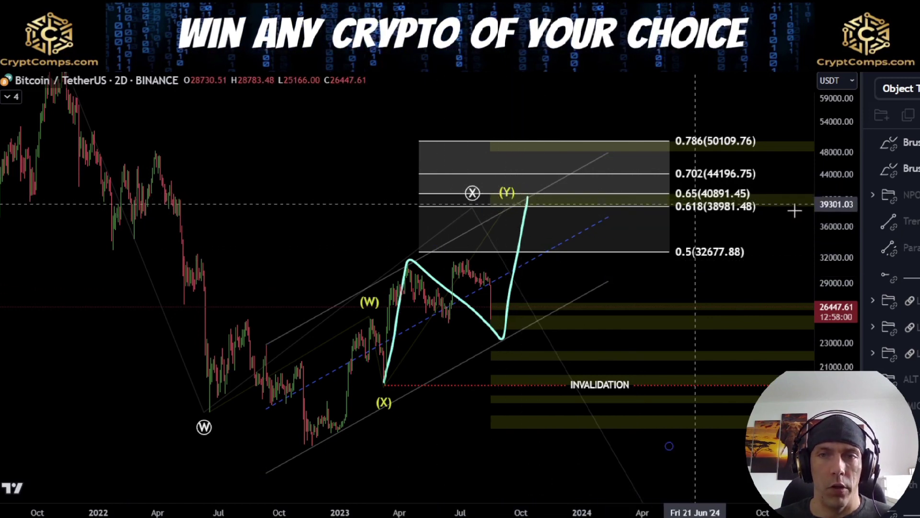
pyautogui.click(510, 303)
pyautogui.press('Delete')
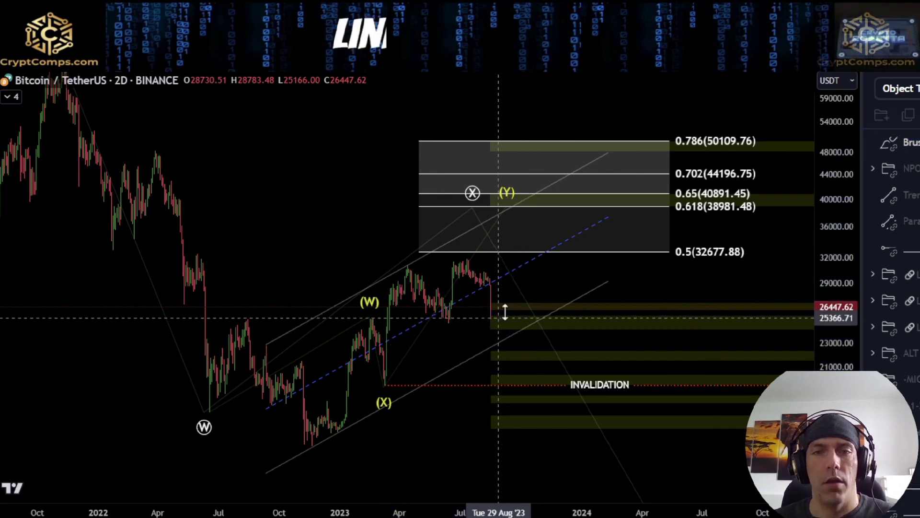
# Replace the W-X-Y count with the A-B-C count showing the B retracement zone and the 1 (38960.32) and 1.618 (51804.54) targets.
pyautogui.scroll(2, 486, 364)
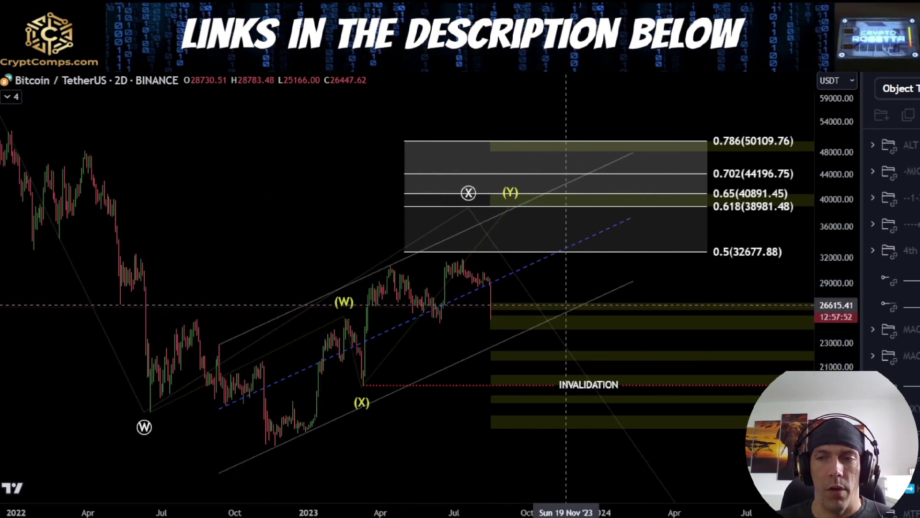
pyautogui.scroll(-2, 891, 287)
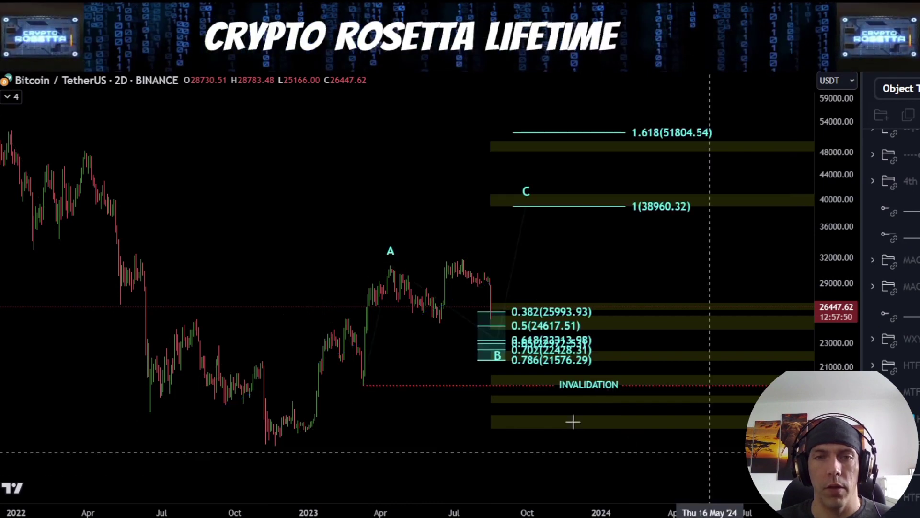
pyautogui.scroll(3, 416, 381)
pyautogui.scroll(1, 420, 381)
pyautogui.moveTo(470, 357); pyautogui.dragTo(416, 360)
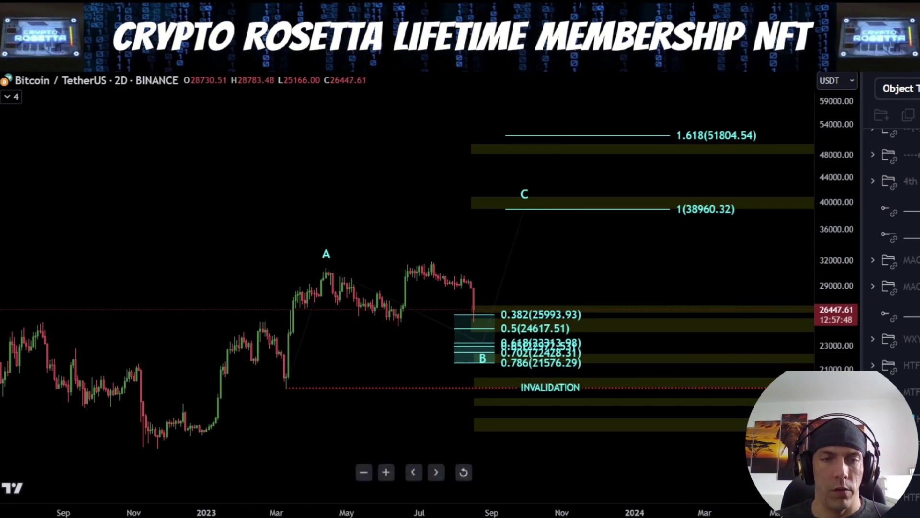
# Trace the rally to A, circle its high, sketch the swings from A toward the B zone, and delete the strokes.
pyautogui.moveTo(284, 383)
pyautogui.mouseDown()
pyautogui.moveTo(309, 349)
pyautogui.moveTo(338, 264)
pyautogui.moveTo(342, 279)
pyautogui.mouseUp()
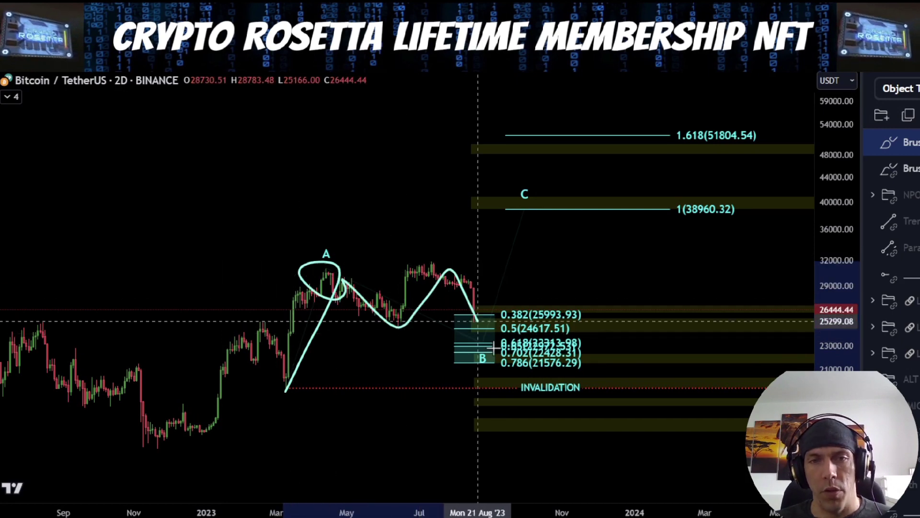
pyautogui.press('Delete')
pyautogui.moveTo(836, 437); pyautogui.dragTo(836, 372)
pyautogui.moveTo(331, 267)
pyautogui.mouseDown()
pyautogui.moveTo(378, 327)
pyautogui.moveTo(443, 254)
pyautogui.moveTo(471, 263)
pyautogui.mouseUp()
pyautogui.press('Delete')
pyautogui.press('Delete')
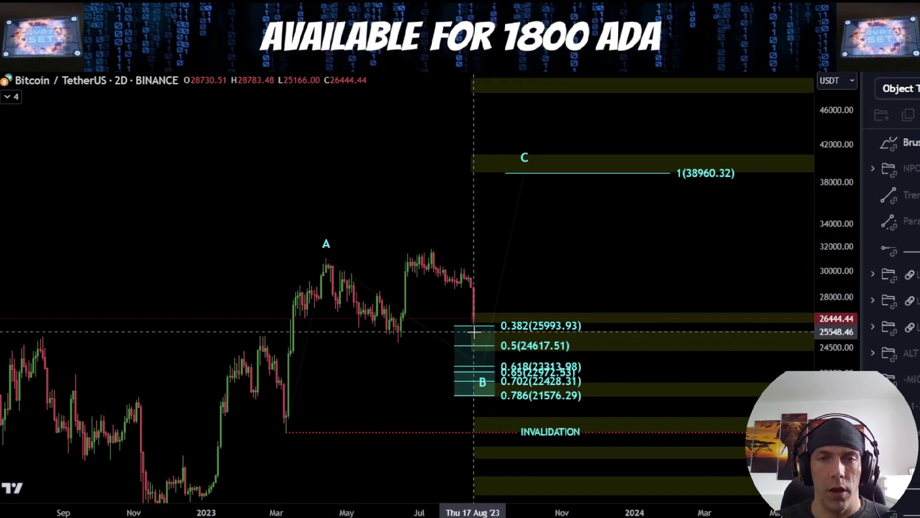
# Mark the latest low near 0.382 (25993.93), sketch the pullback from A into the B zone and the rise to C, and delete the strokes.
pyautogui.moveTo(474, 331); pyautogui.dragTo(489, 324)
pyautogui.press('Delete')
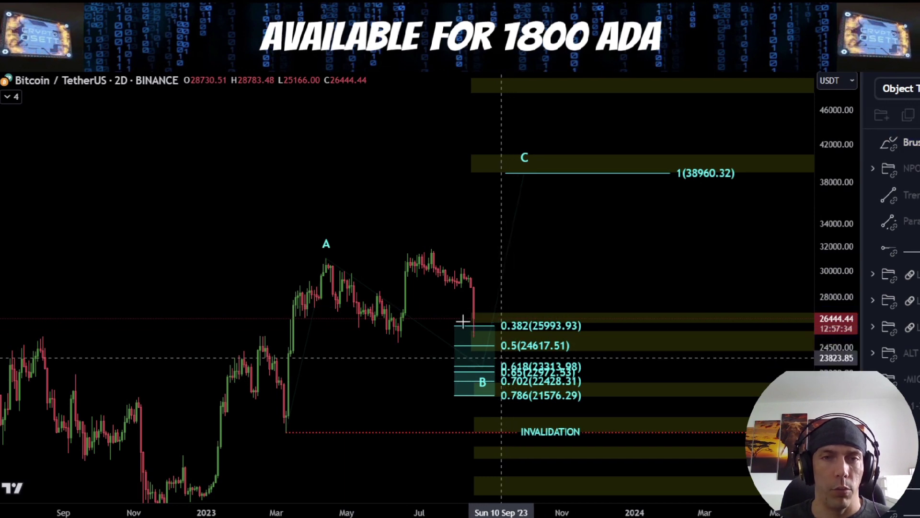
pyautogui.moveTo(347, 260)
pyautogui.mouseDown()
pyautogui.moveTo(365, 330)
pyautogui.moveTo(448, 288)
pyautogui.mouseUp()
pyautogui.moveTo(470, 341); pyautogui.dragTo(527, 181)
pyautogui.press('Delete')
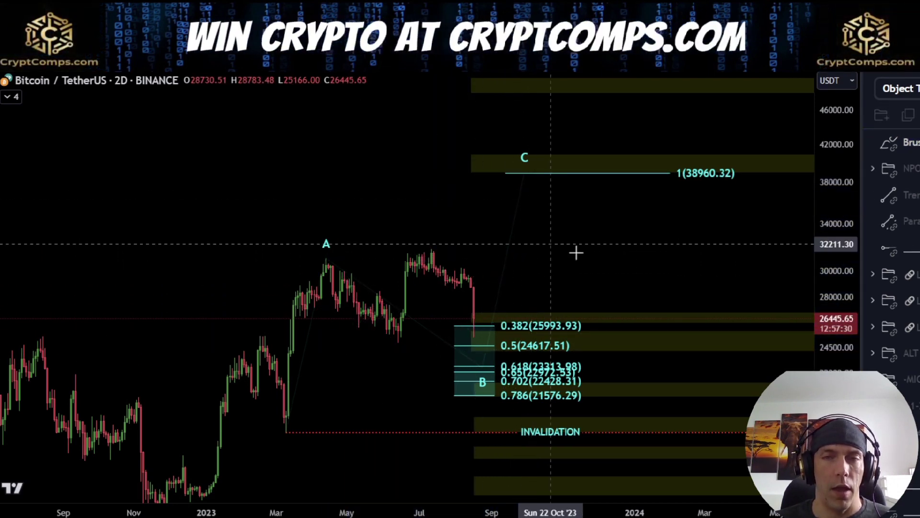
# Move the third point of the Fib extension behind C up to the recent low, and back down to the 0.5 (24617.51) retracement level.
pyautogui.click(705, 187)
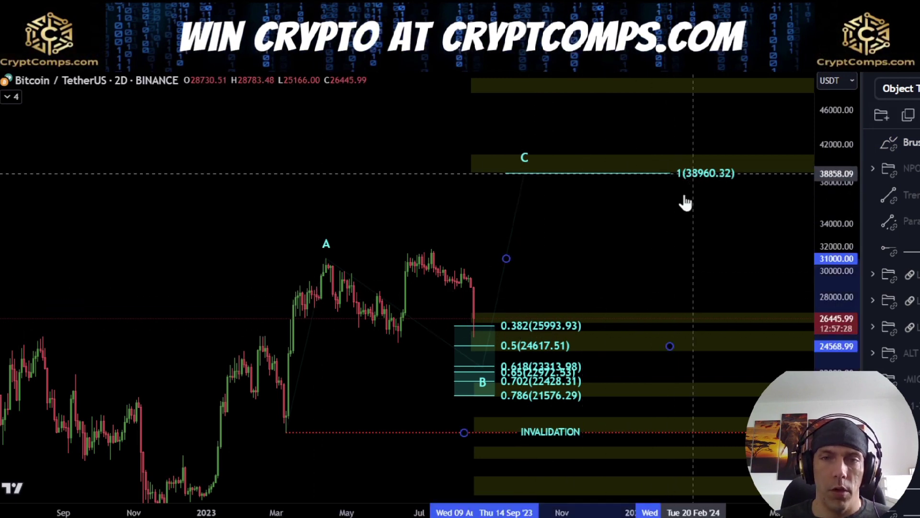
pyautogui.moveTo(669, 345); pyautogui.dragTo(669, 336)
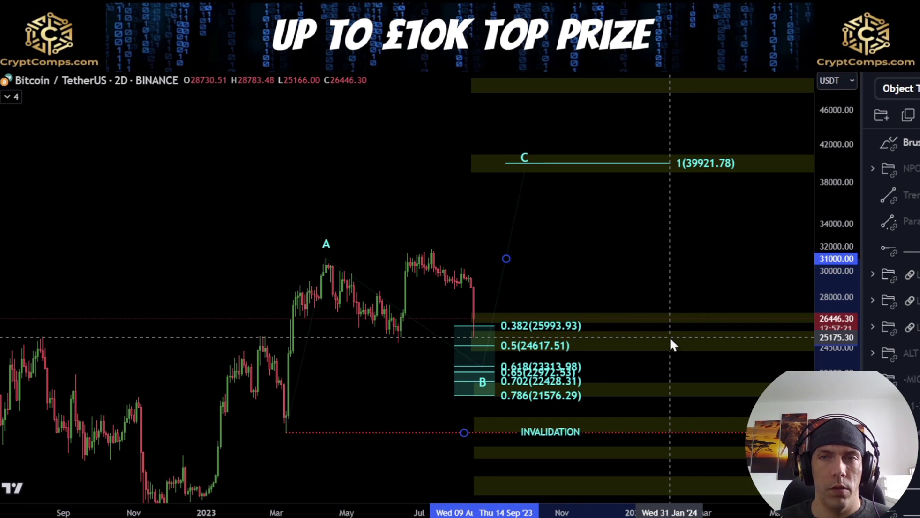
pyautogui.moveTo(670, 339); pyautogui.dragTo(668, 345)
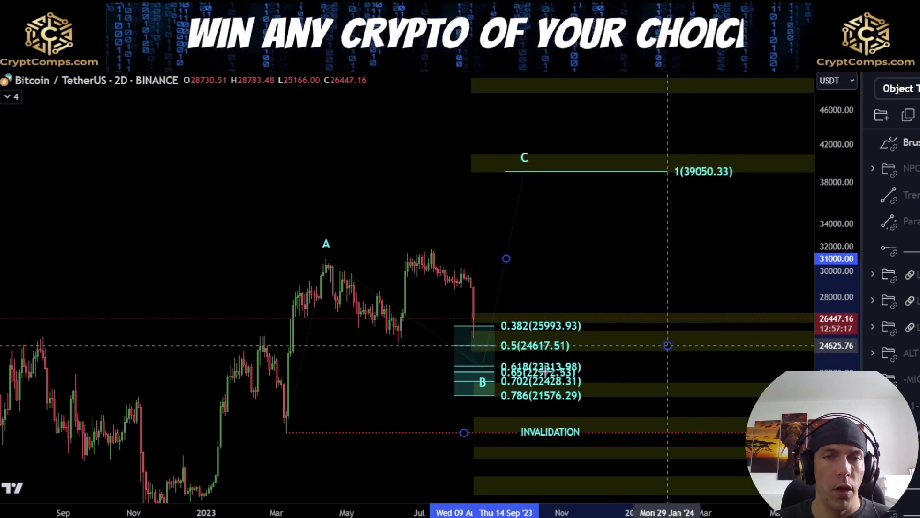
# Sketch the swings from A down to the 0.5 (24617.51) level and up through the 1 (39050.33) target at C, and delete the stroke.
pyautogui.moveTo(378, 330); pyautogui.dragTo(380, 335)
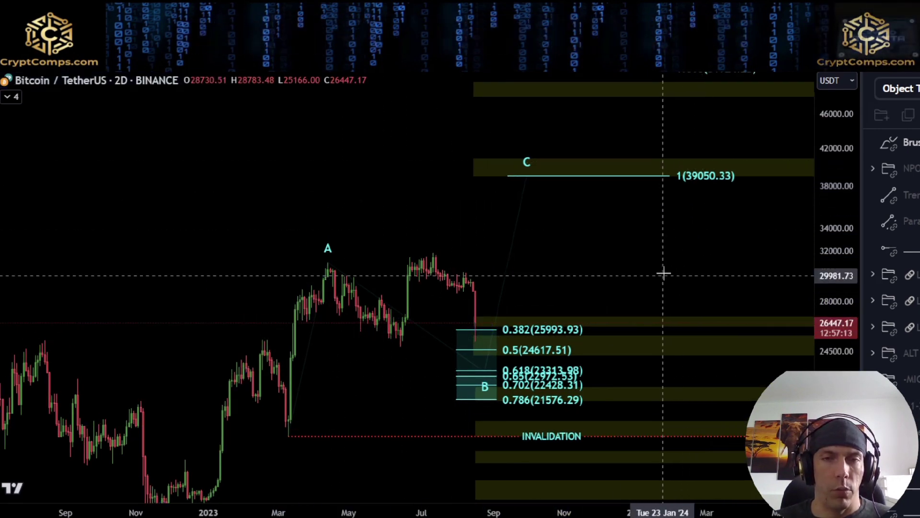
pyautogui.moveTo(649, 275); pyautogui.dragTo(643, 225)
pyautogui.scroll(3, 474, 391)
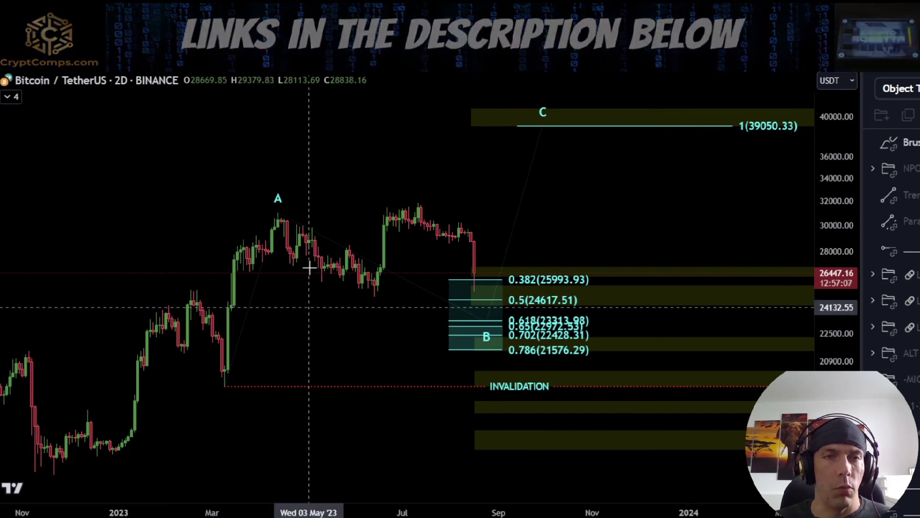
pyautogui.moveTo(285, 206)
pyautogui.mouseDown()
pyautogui.moveTo(335, 267)
pyautogui.moveTo(410, 221)
pyautogui.moveTo(458, 230)
pyautogui.mouseUp()
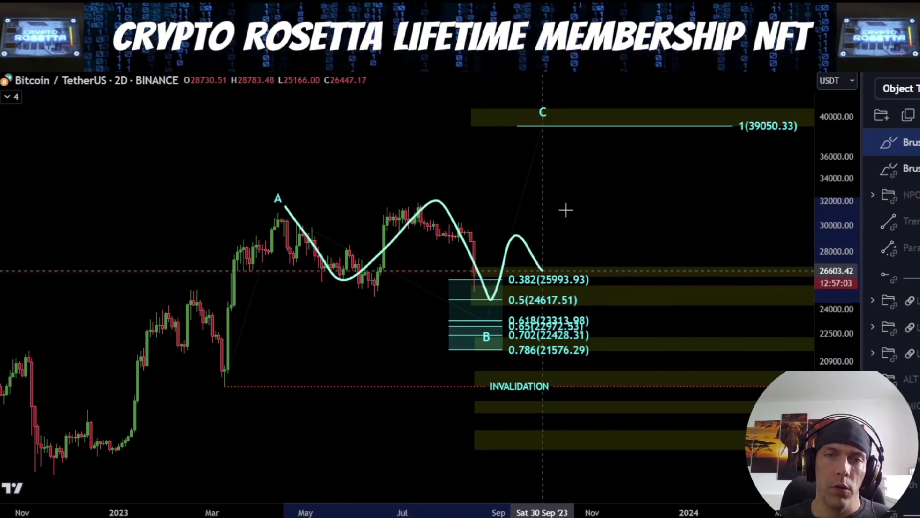
pyautogui.moveTo(631, 127); pyautogui.dragTo(631, 123)
pyautogui.scroll(-3, 650, 335)
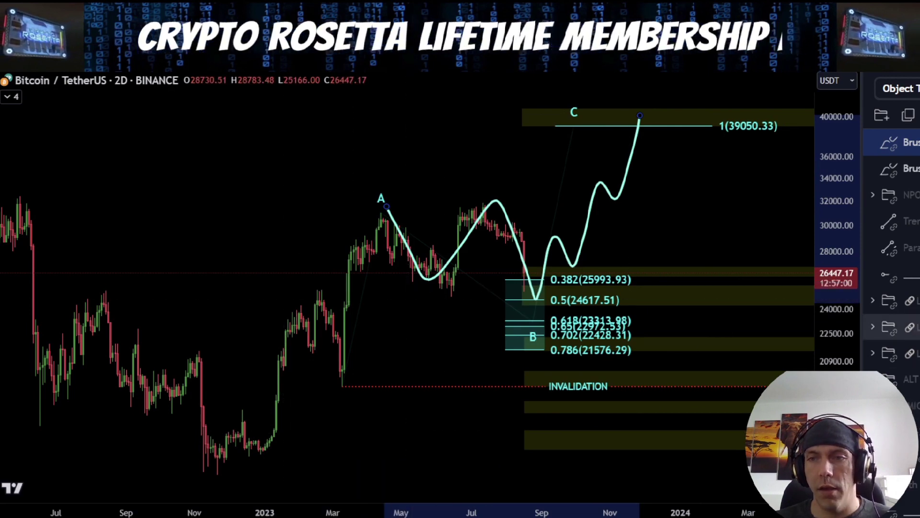
pyautogui.scroll(-3, 891, 288)
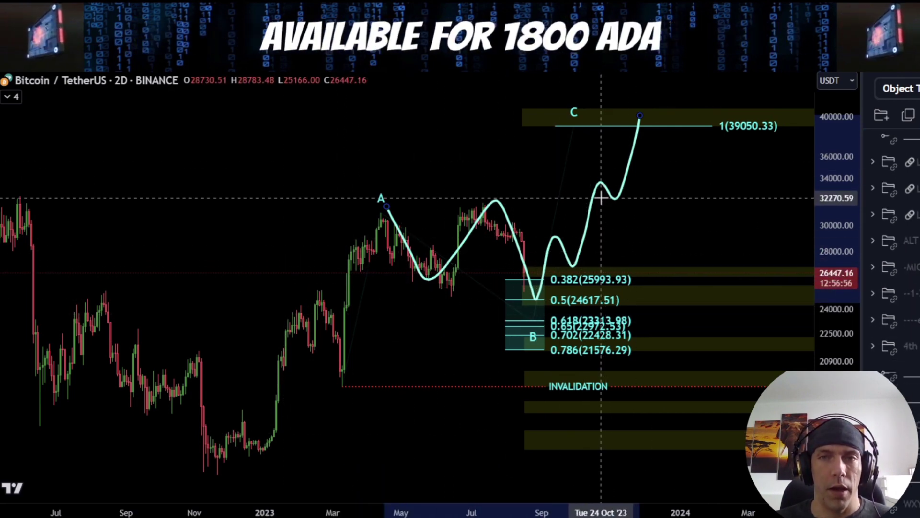
pyautogui.press('Delete')
# Show the larger W-X-Y count and its channel over the A-B-C count, trace the rise from W toward X, and undo the stroke.
pyautogui.scroll(-3, 333, 186)
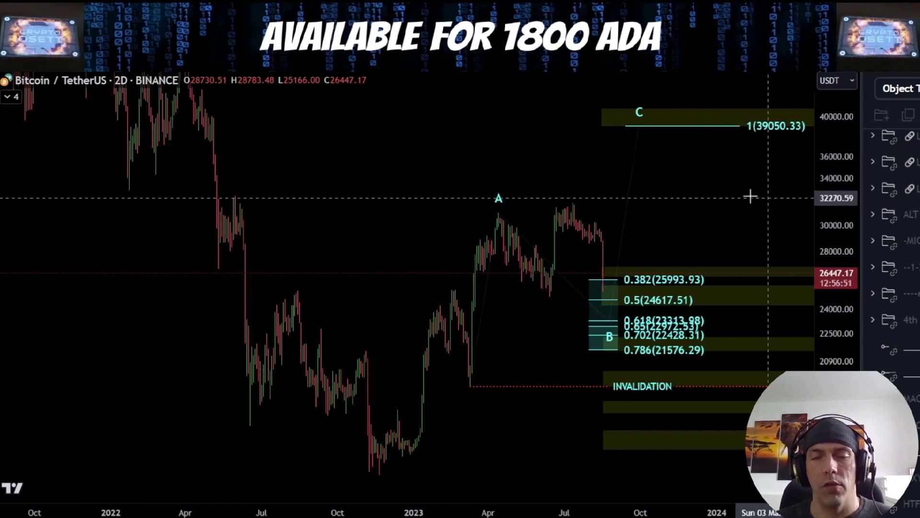
pyautogui.moveTo(750, 196); pyautogui.dragTo(710, 194)
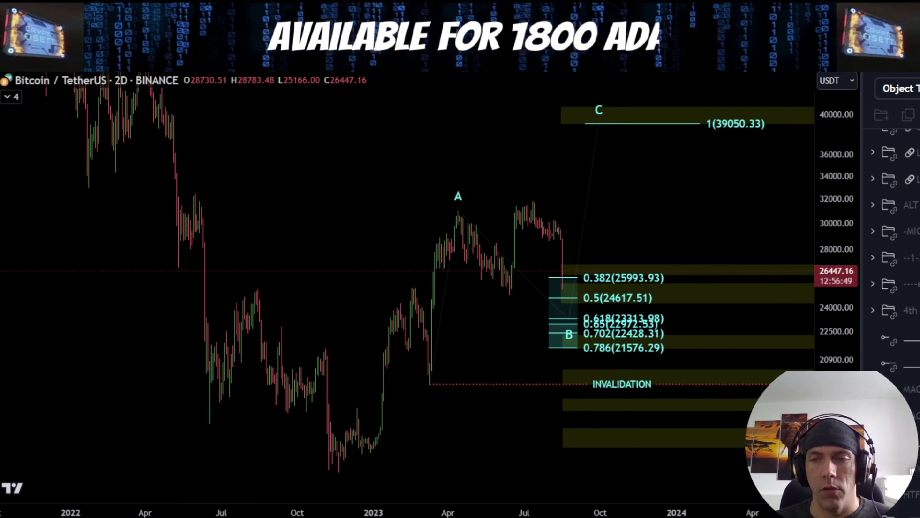
pyautogui.scroll(-4, 891, 249)
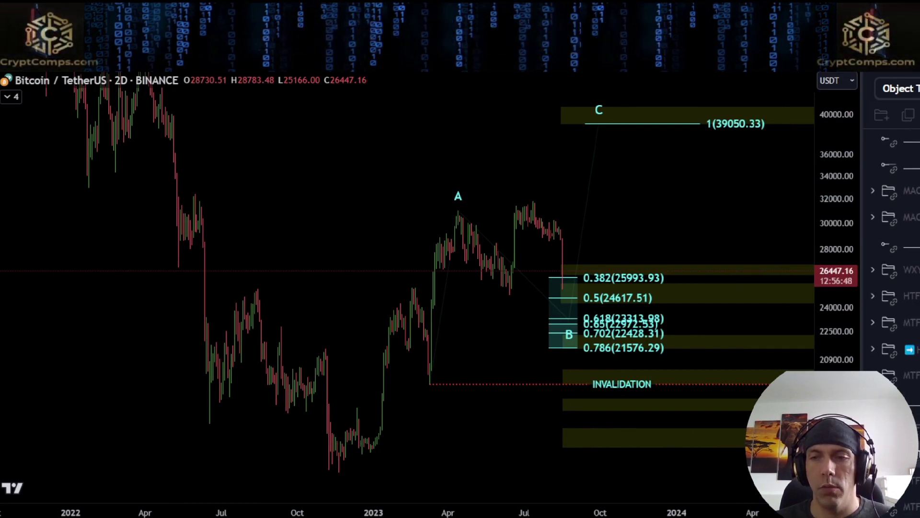
pyautogui.moveTo(855, 261); pyautogui.dragTo(857, 378)
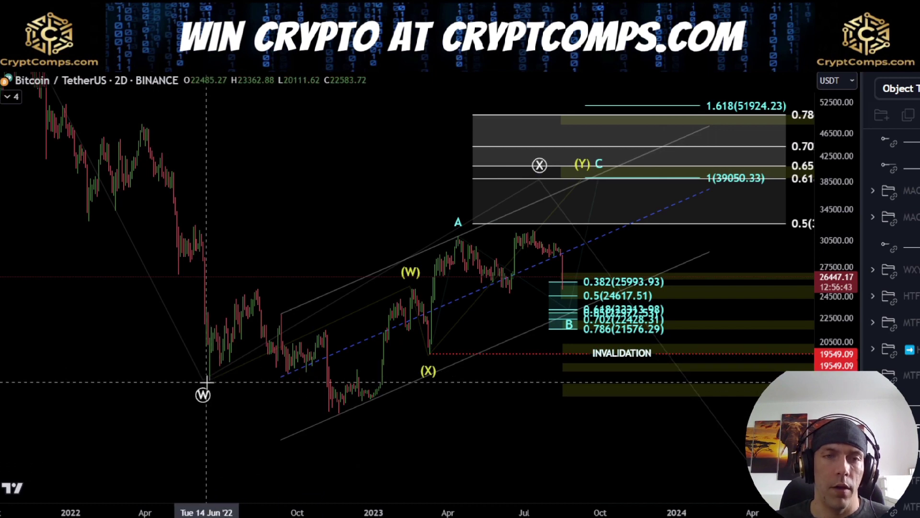
pyautogui.moveTo(208, 381)
pyautogui.mouseDown()
pyautogui.moveTo(585, 189)
pyautogui.moveTo(589, 179)
pyautogui.mouseUp()
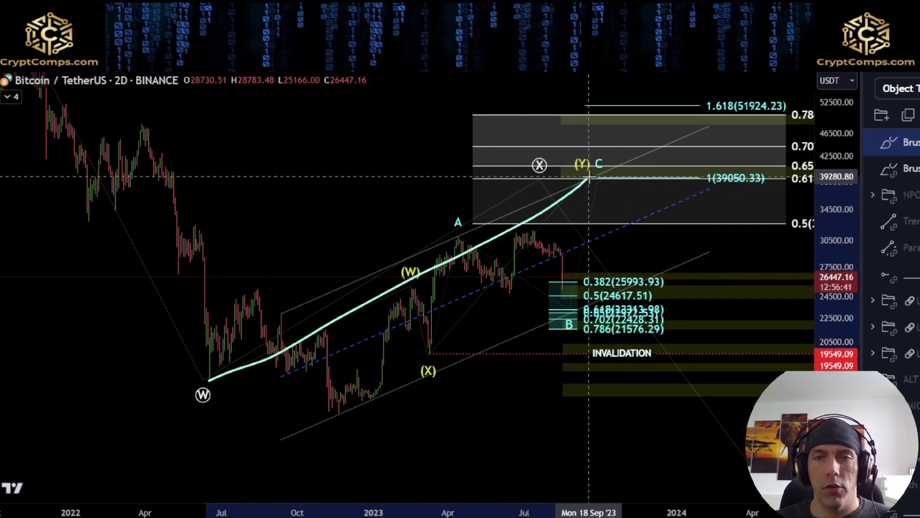
pyautogui.hotkey('ctrl', 'z')
# Hide the A-B-C count so only the W-X-Y count remains, showing its X retracement zone and the 1 (9906.97) target at Y.
pyautogui.scroll(-3, 589, 178)
pyautogui.moveTo(573, 411); pyautogui.dragTo(438, 312)
pyautogui.scroll(-3, 892, 250)
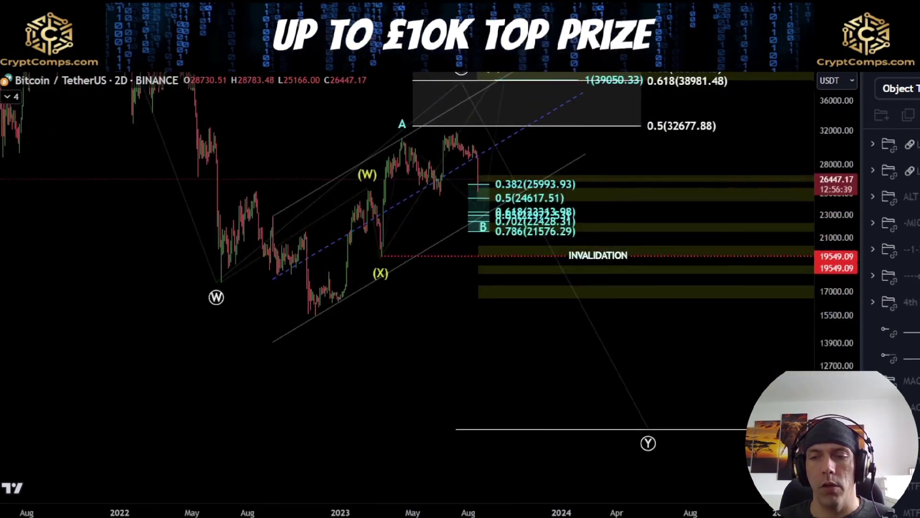
pyautogui.scroll(-2, 891, 240)
pyautogui.press('Delete')
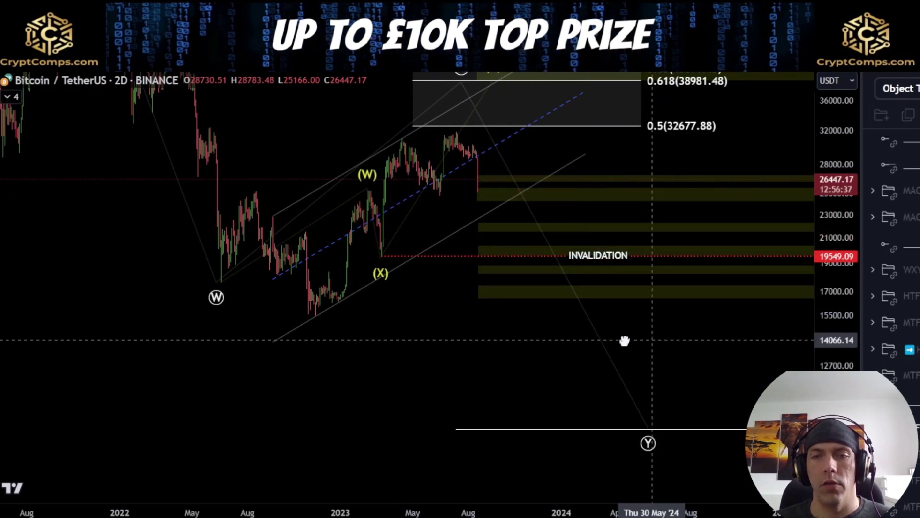
pyautogui.moveTo(624, 340); pyautogui.dragTo(443, 354)
pyautogui.scroll(-3, 602, 316)
pyautogui.moveTo(834, 215); pyautogui.dragTo(826, 362)
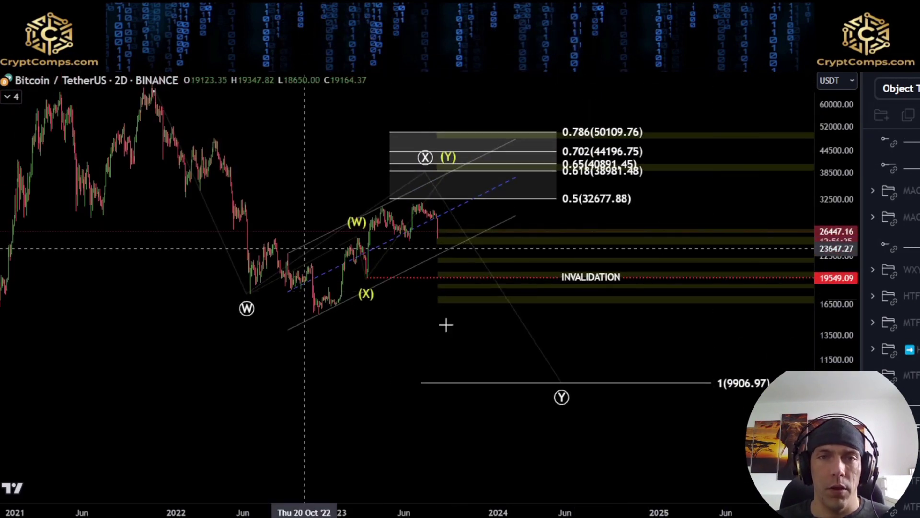
# Move the third point of the Fib extension behind Y to 0.618 (38981.48), up to 0.786 (50109.76), and back to the 0.618 level.
pyautogui.click(643, 386)
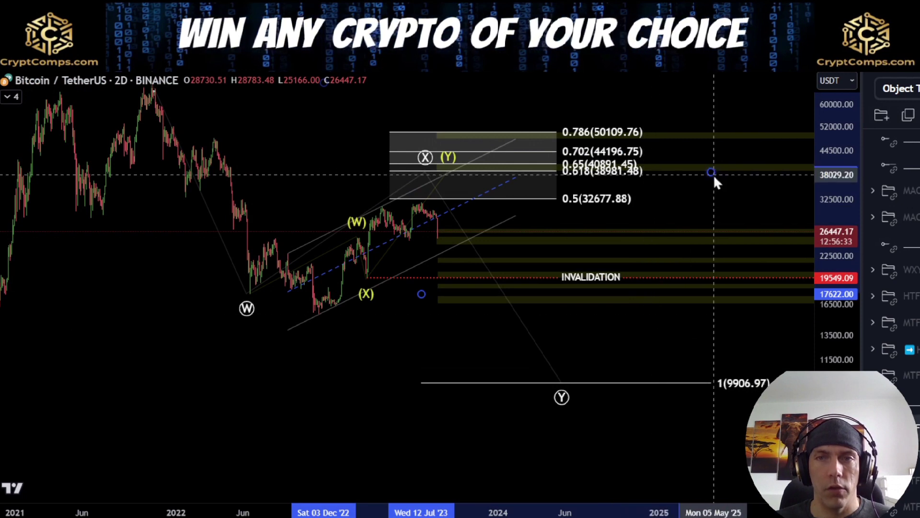
pyautogui.moveTo(711, 175); pyautogui.dragTo(709, 169)
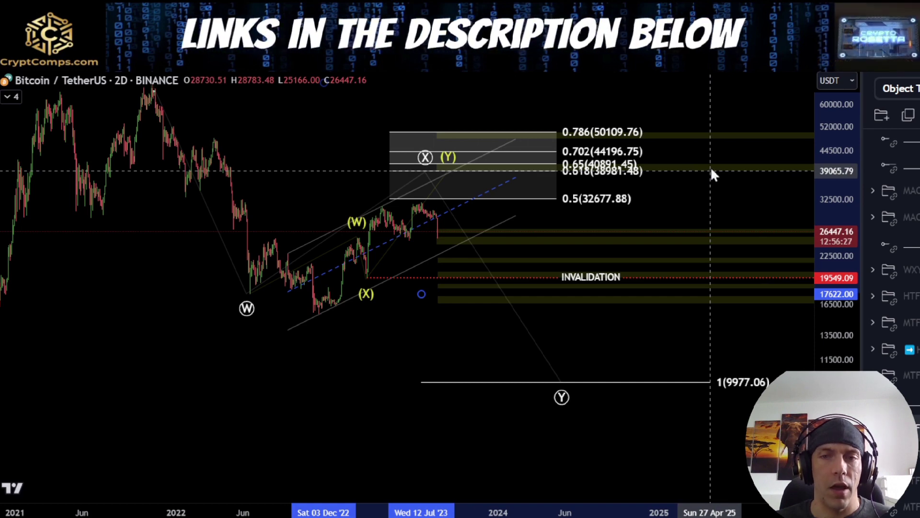
pyautogui.moveTo(711, 172); pyautogui.dragTo(710, 136)
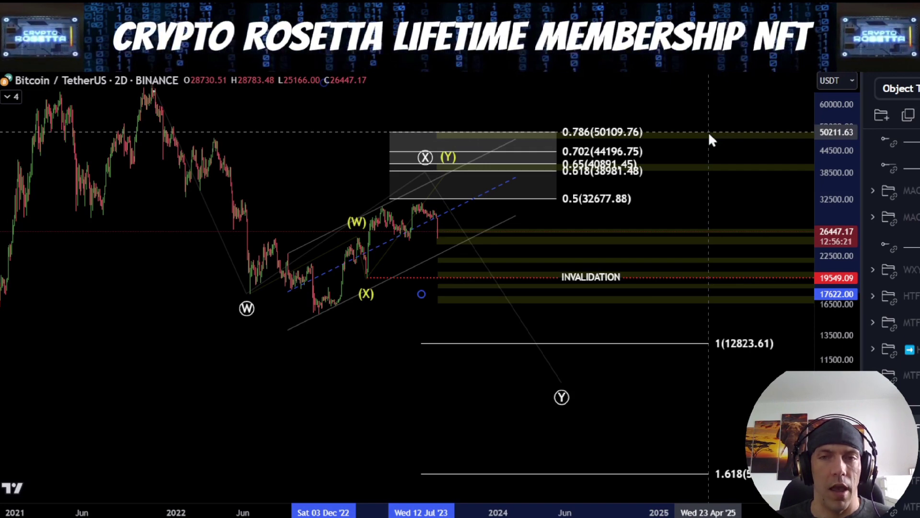
pyautogui.moveTo(709, 135); pyautogui.dragTo(705, 171)
pyautogui.moveTo(432, 329); pyautogui.dragTo(430, 397)
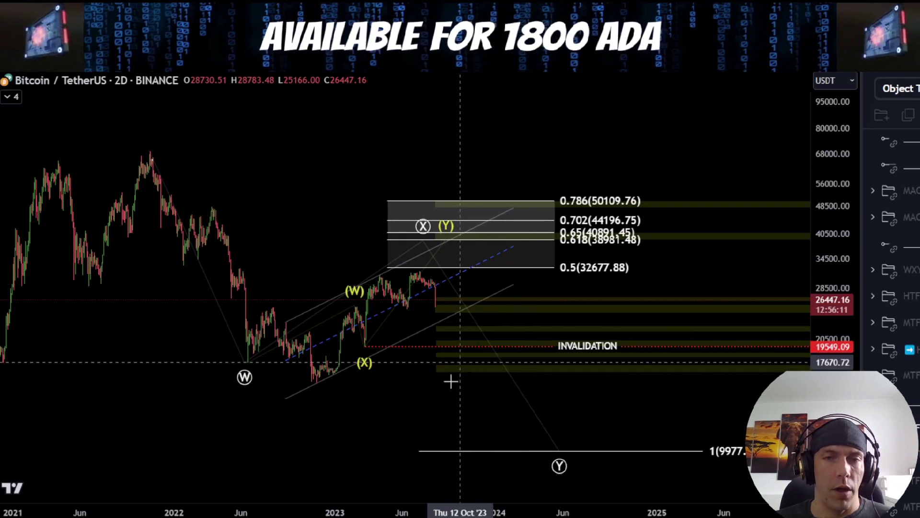
# Replace the W-X-Y count with the larger A-B-C count containing waves (1) to (5), and move point A earlier, clear of wave (5).
pyautogui.moveTo(458, 404); pyautogui.dragTo(462, 403)
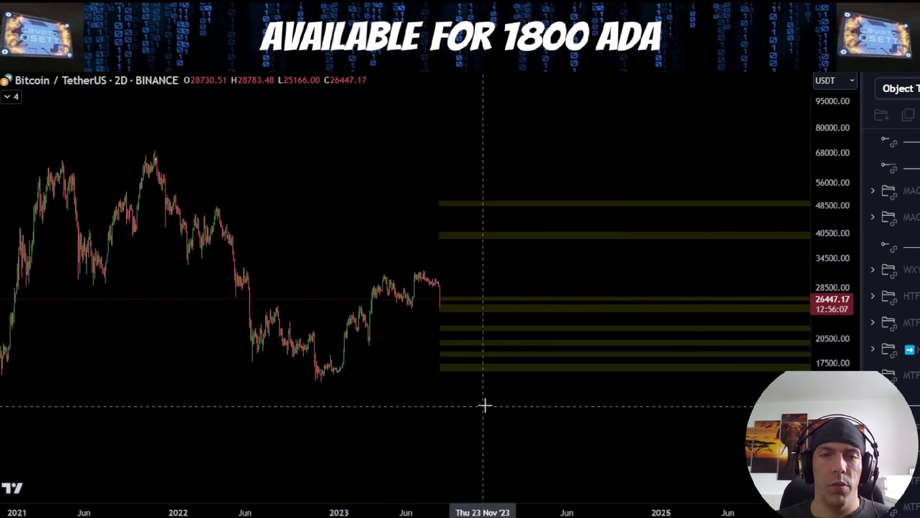
pyautogui.scroll(-3, 484, 406)
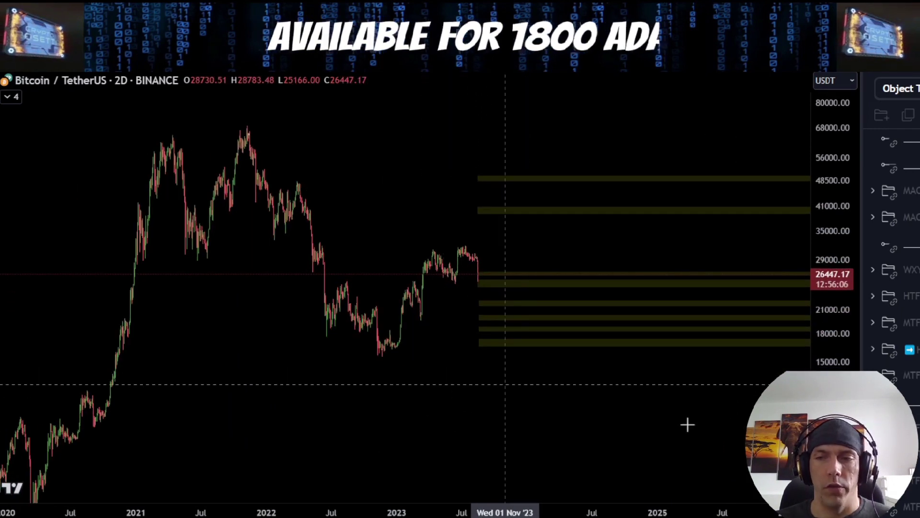
pyautogui.click(916, 506)
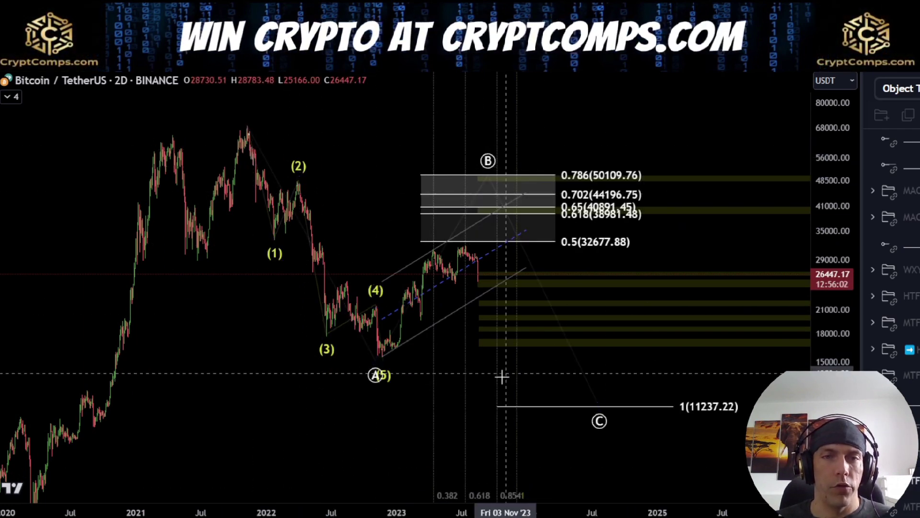
pyautogui.scroll(2, 473, 390)
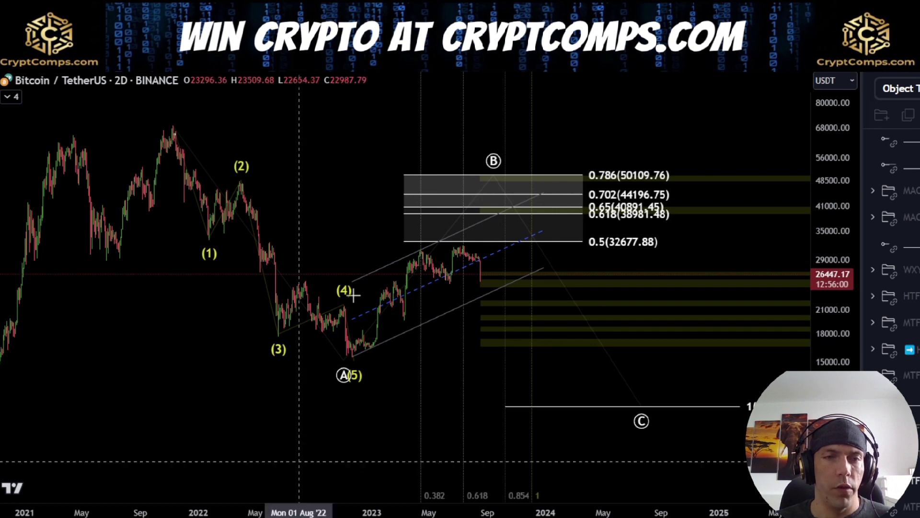
pyautogui.moveTo(343, 360); pyautogui.dragTo(320, 364)
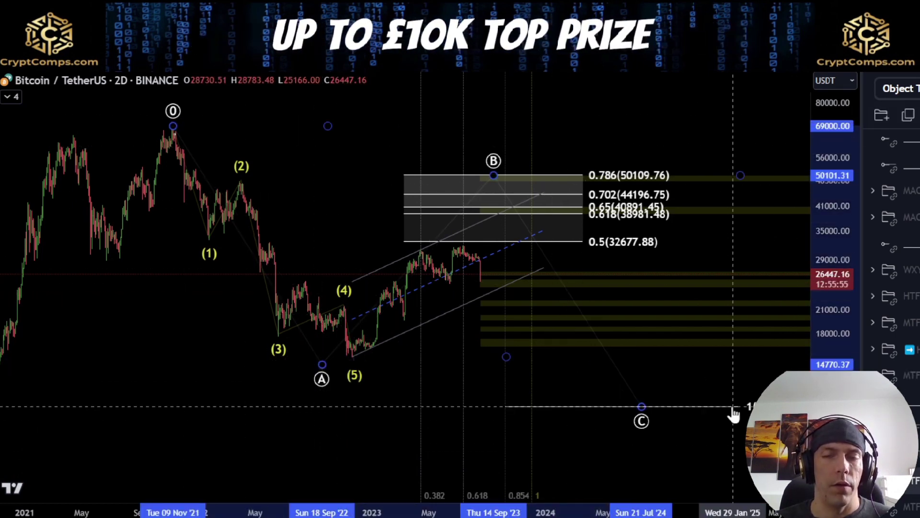
# Sketch the path from the 2021 high through A and B to the 1.618 (4461.28) target, circle that target, and undo the strokes.
pyautogui.scroll(-3, 699, 387)
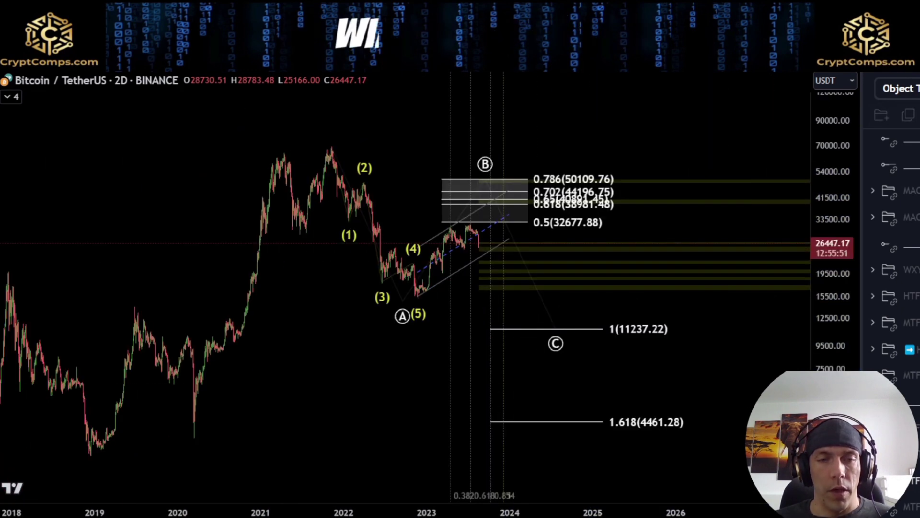
pyautogui.moveTo(329, 158); pyautogui.dragTo(414, 304)
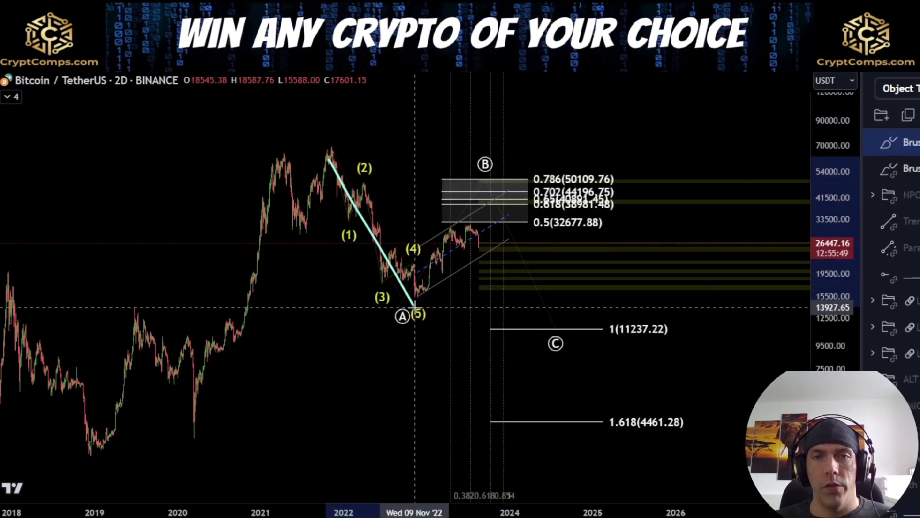
pyautogui.moveTo(505, 184); pyautogui.dragTo(567, 420)
pyautogui.moveTo(698, 413)
pyautogui.mouseDown()
pyautogui.moveTo(608, 411)
pyautogui.moveTo(680, 449)
pyautogui.mouseUp()
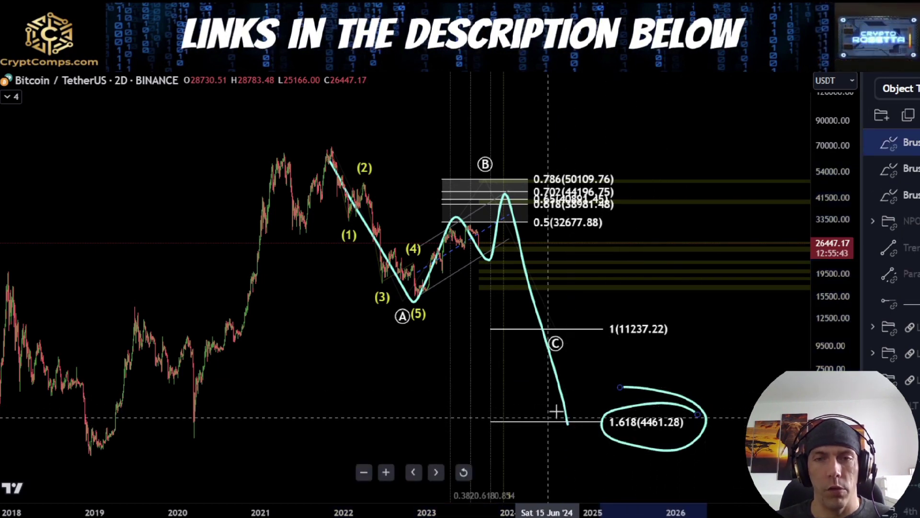
pyautogui.hotkey('ctrl', 'z')
pyautogui.moveTo(337, 154)
pyautogui.mouseDown()
pyautogui.moveTo(398, 287)
pyautogui.moveTo(504, 192)
pyautogui.moveTo(547, 419)
pyautogui.moveTo(596, 360)
pyautogui.moveTo(634, 366)
pyautogui.moveTo(706, 504)
pyautogui.mouseUp()
pyautogui.hotkey('ctrl', 'z')
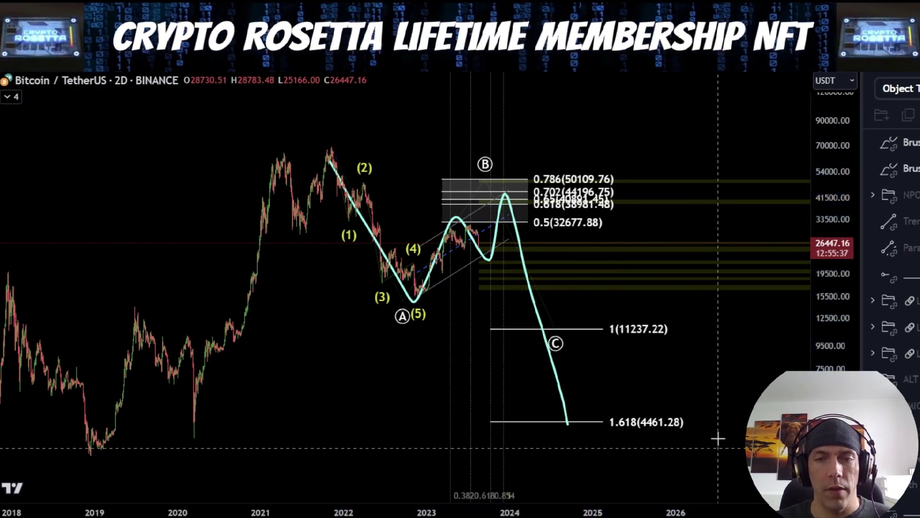
pyautogui.hotkey('ctrl', 'z')
# Circle the lows around 2019 and 2020, overlay the circled 1-2-3 count, underline its starting low, and clear the marks and that count.
pyautogui.moveTo(163, 375); pyautogui.dragTo(225, 381)
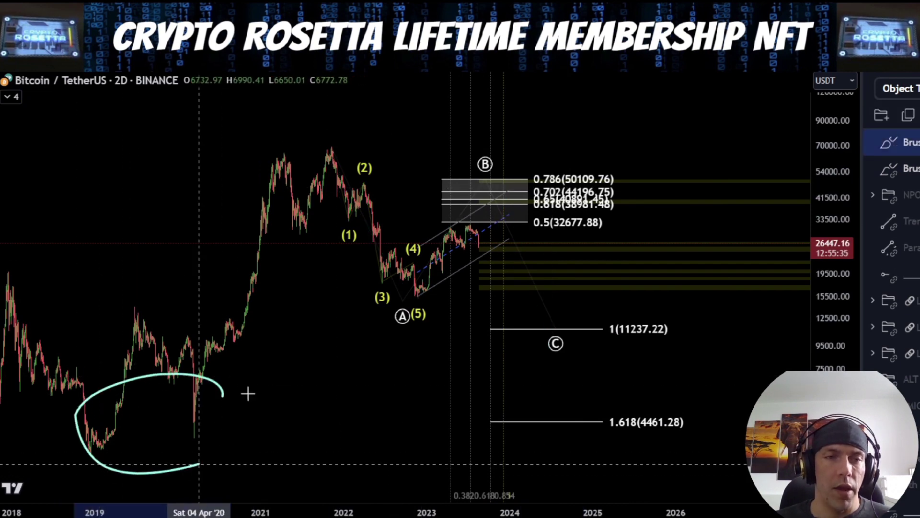
pyautogui.hotkey('ctrl', 'z')
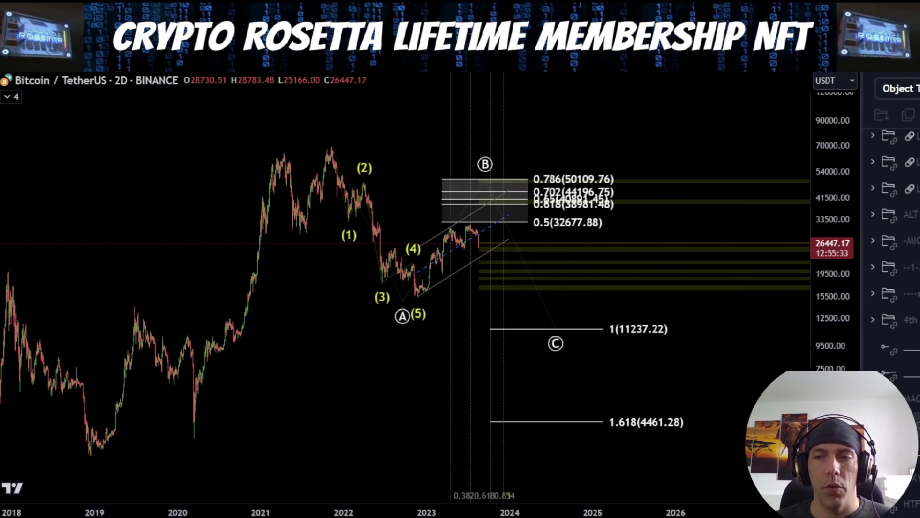
pyautogui.scroll(-4, 892, 249)
pyautogui.click(912, 328)
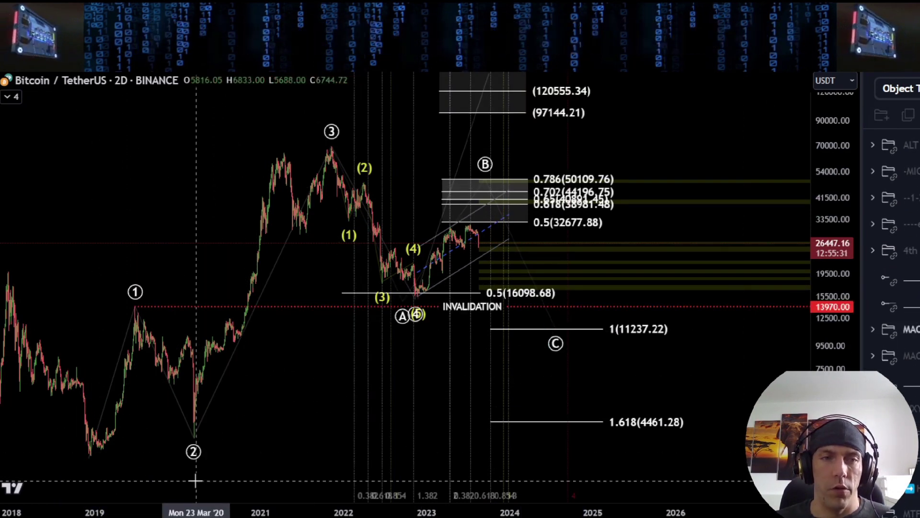
pyautogui.moveTo(83, 451); pyautogui.dragTo(106, 456)
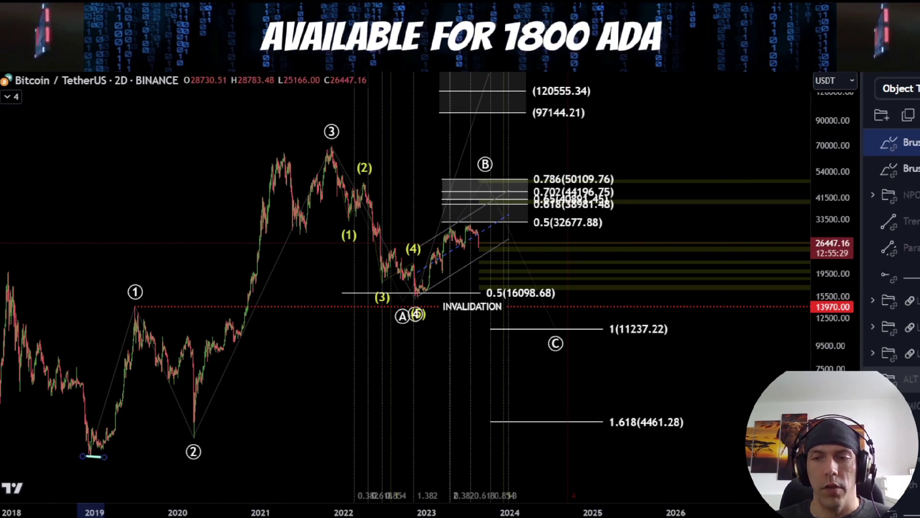
pyautogui.press('Delete')
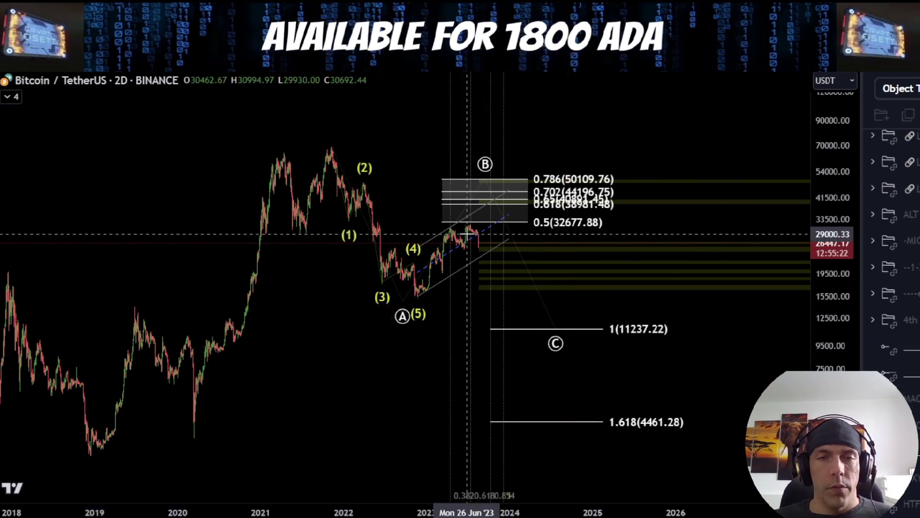
# Move point B of the A-B-C count down and later in time, onto the channel's upper line near the 0.702 (44196.75) level.
pyautogui.moveTo(485, 179); pyautogui.dragTo(498, 194)
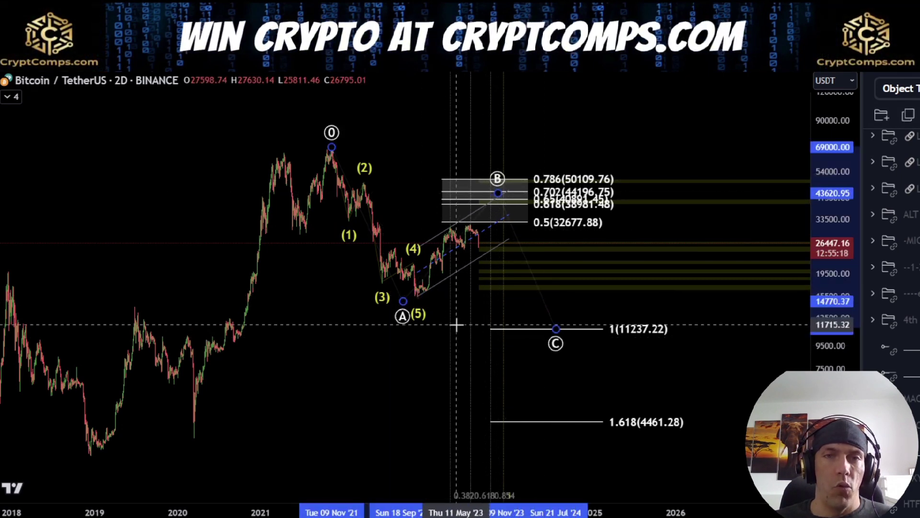
pyautogui.scroll(3, 457, 325)
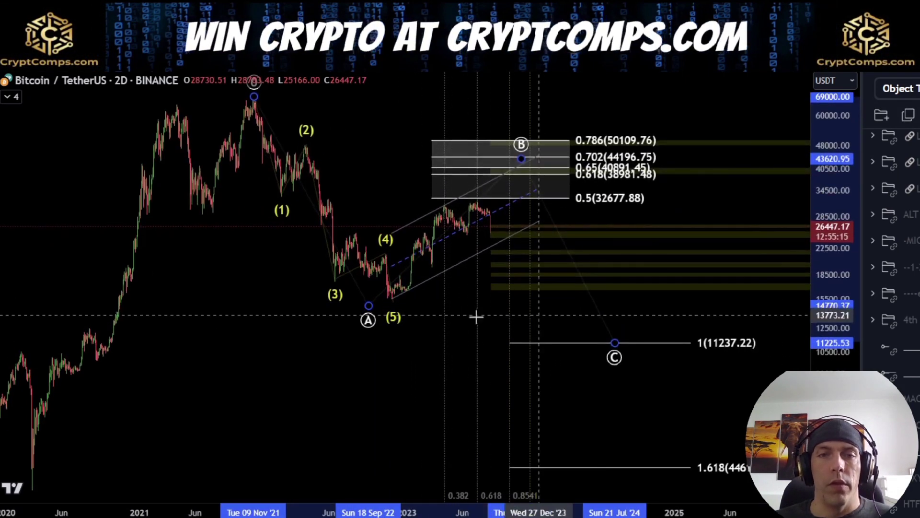
pyautogui.moveTo(441, 302); pyautogui.dragTo(421, 343)
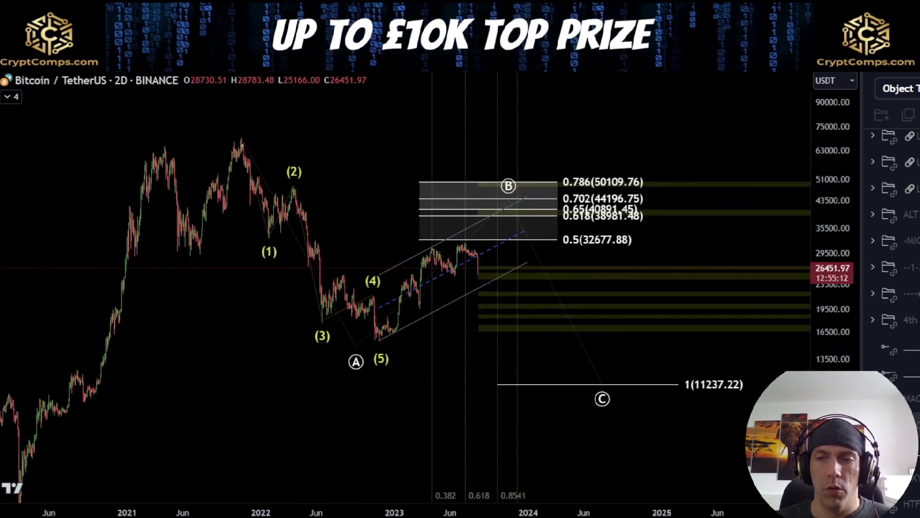
pyautogui.scroll(-3, 892, 249)
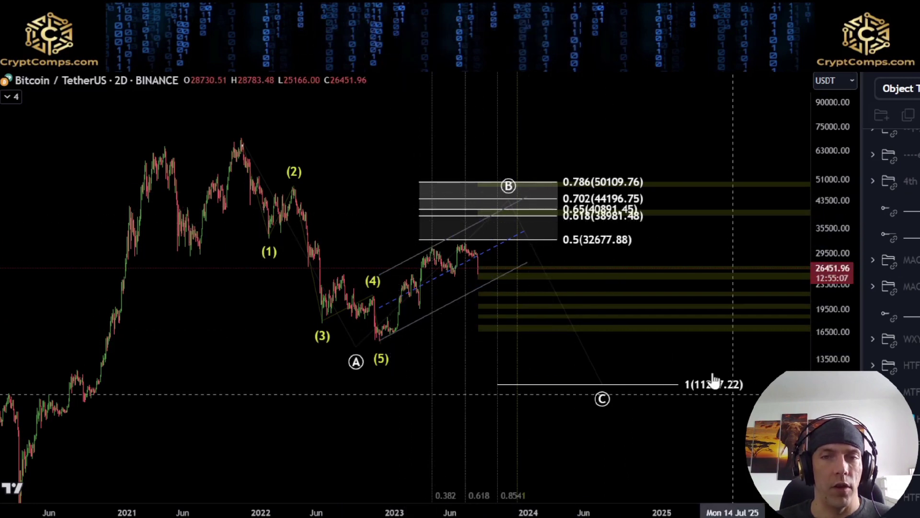
# Trace the decline from the 2021 high through waves (1) to (5), and undo the stroke.
pyautogui.scroll(2, 469, 366)
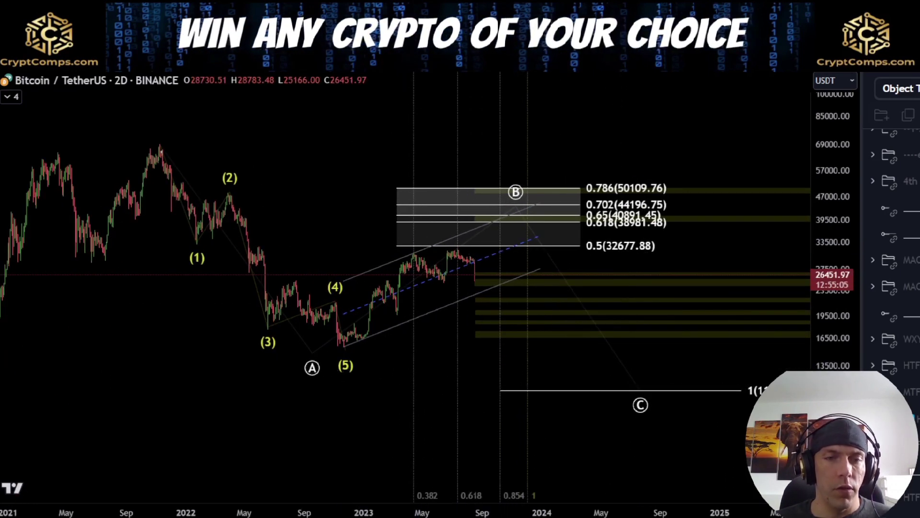
pyautogui.moveTo(162, 149)
pyautogui.mouseDown()
pyautogui.moveTo(192, 234)
pyautogui.moveTo(226, 200)
pyautogui.moveTo(261, 334)
pyautogui.moveTo(328, 285)
pyautogui.mouseUp()
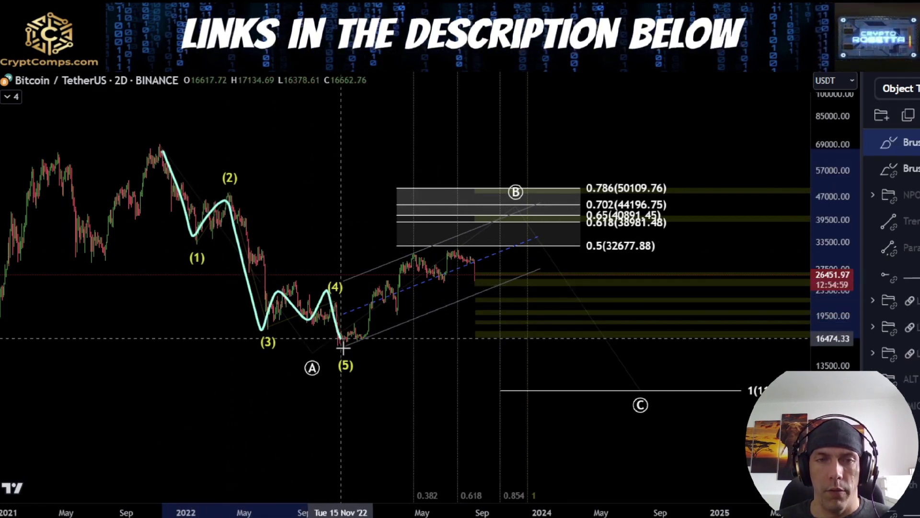
pyautogui.hotkey('ctrl', 'z')
# Sketch the rise from wave (5) through a pullback to B, undo it, retrace its first swings to the recent low, and erase that stroke.
pyautogui.scroll(-2, 406, 314)
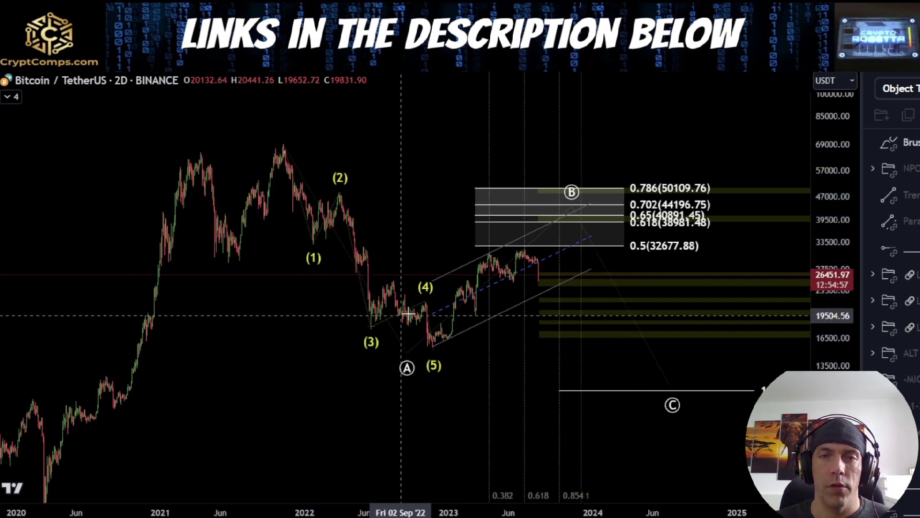
pyautogui.moveTo(440, 339)
pyautogui.mouseDown()
pyautogui.moveTo(495, 257)
pyautogui.moveTo(554, 295)
pyautogui.mouseUp()
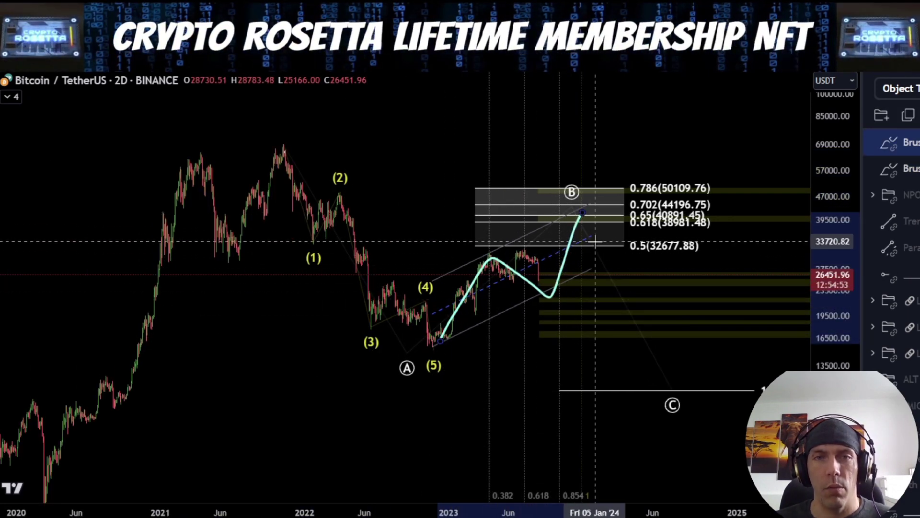
pyautogui.hotkey('ctrl', 'z')
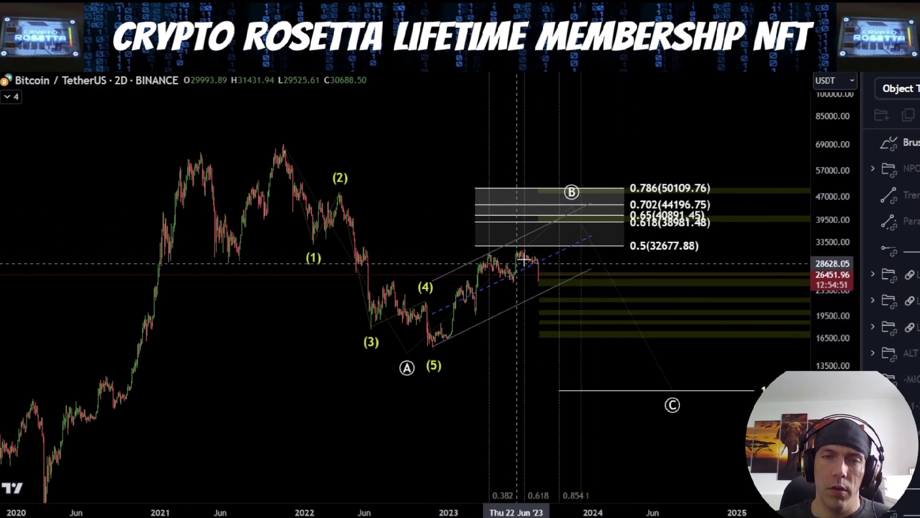
pyautogui.moveTo(436, 345)
pyautogui.mouseDown()
pyautogui.moveTo(488, 254)
pyautogui.moveTo(536, 287)
pyautogui.mouseUp()
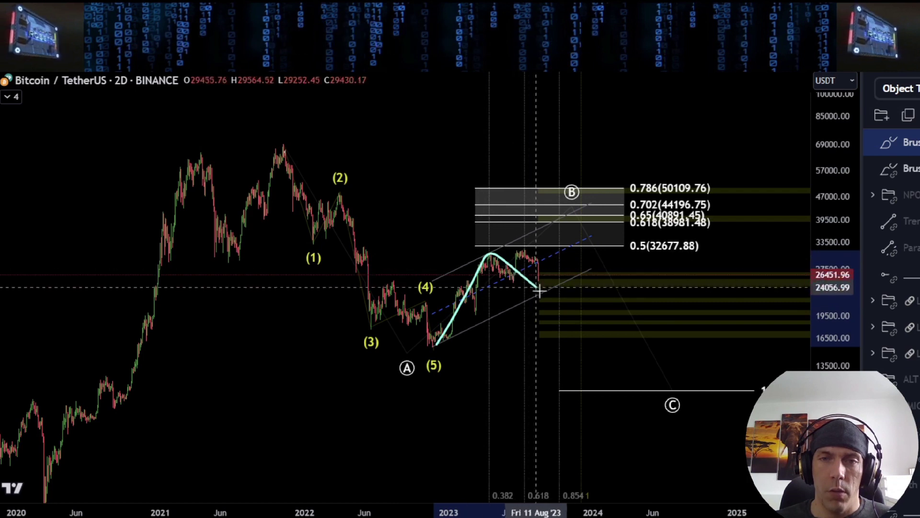
pyautogui.press('Delete')
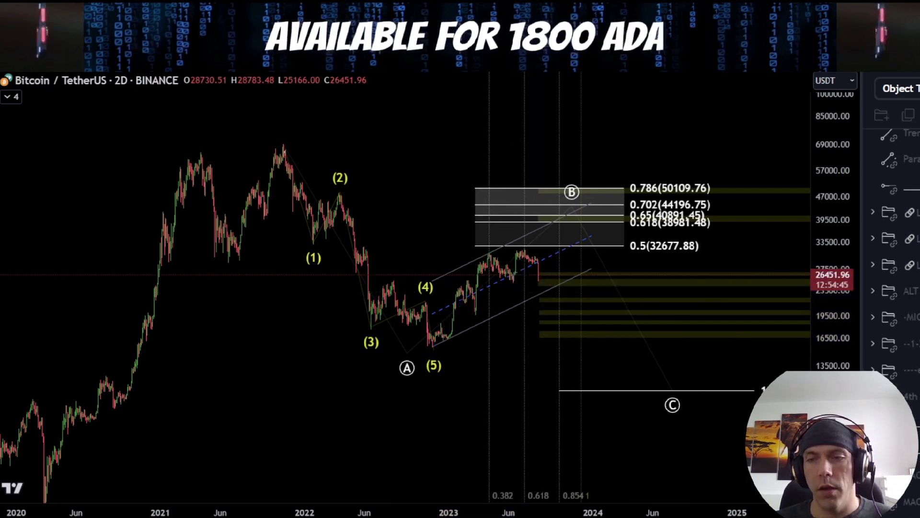
# Replace the larger A-B-C count with the (A)-(B)-(C) count containing waves 1 to 5, underline its 1.618 (73231.88) target, and erase the line.
pyautogui.scroll(-3, 891, 374)
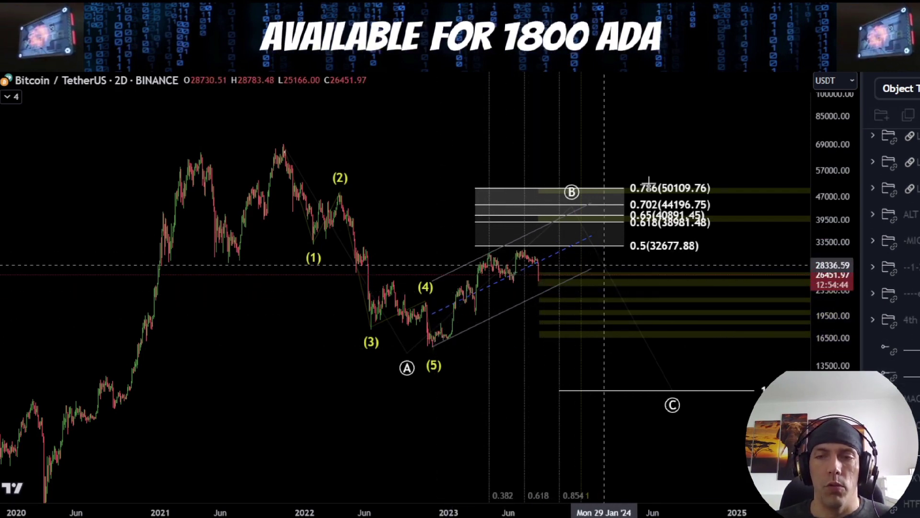
pyautogui.scroll(-3, 892, 239)
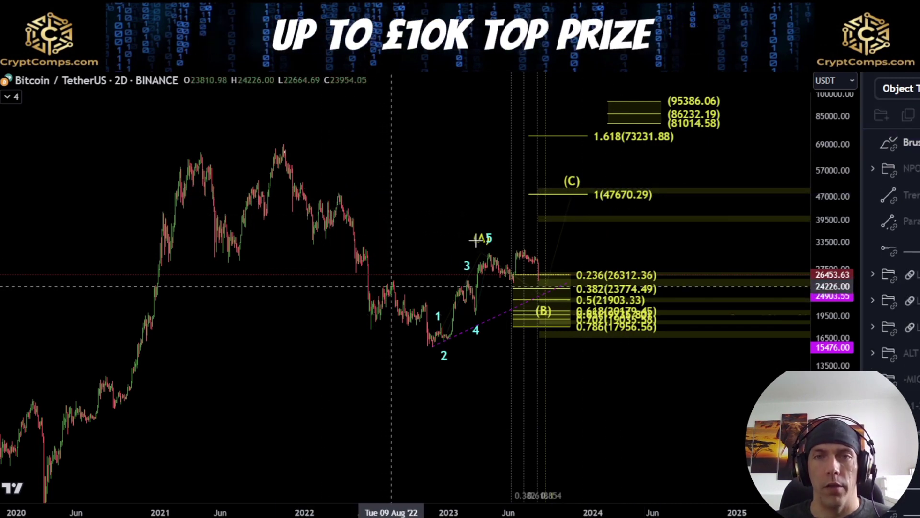
pyautogui.moveTo(592, 146); pyautogui.dragTo(625, 147)
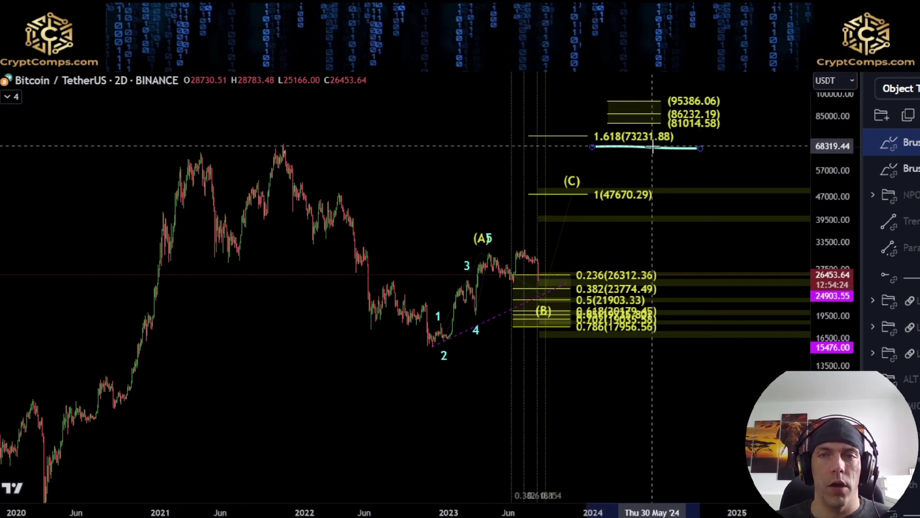
pyautogui.press('Delete')
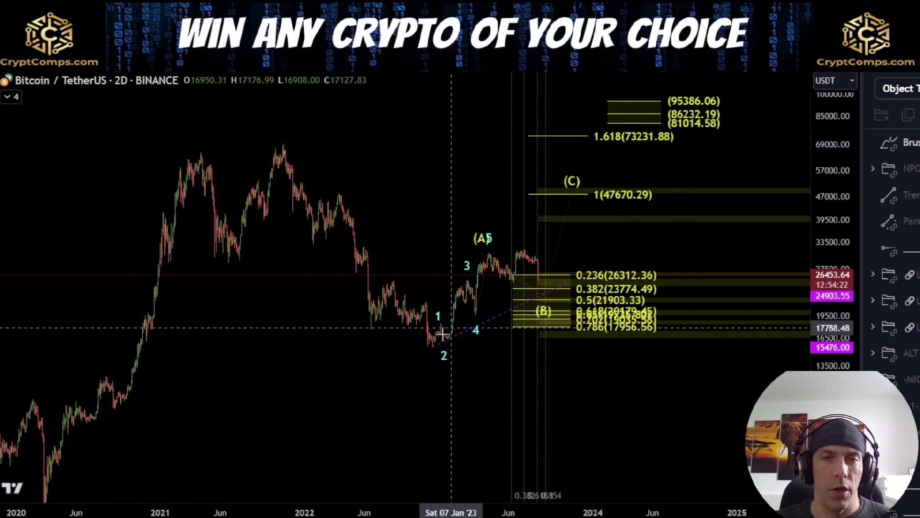
# Sketch the path from the 2022 low through (A) and (B) past (C) towards the 1.618 (73231.88) target and beyond, and erase the strokes.
pyautogui.moveTo(434, 345); pyautogui.dragTo(461, 306)
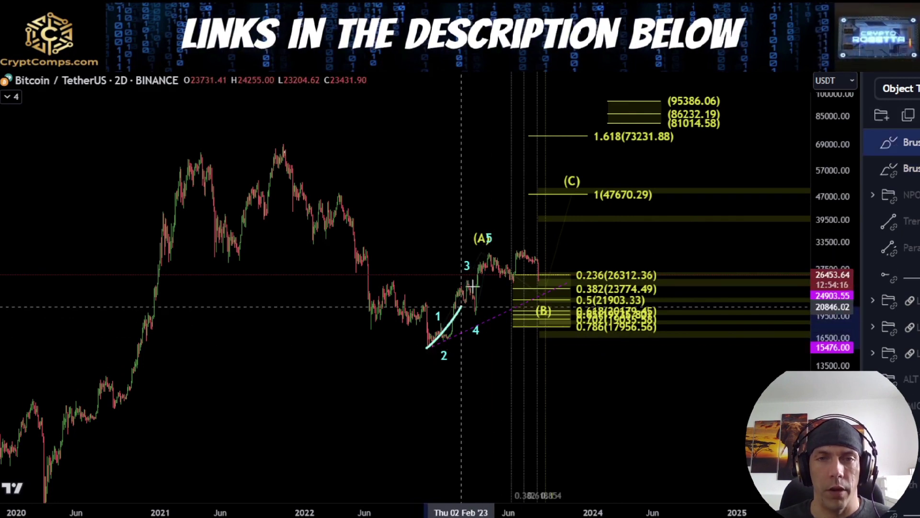
pyautogui.moveTo(539, 290); pyautogui.dragTo(584, 139)
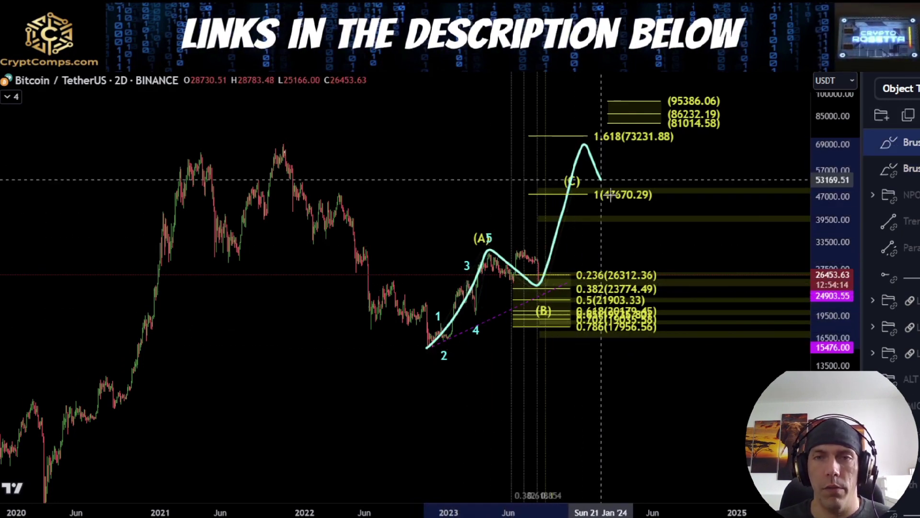
pyautogui.moveTo(610, 194); pyautogui.dragTo(657, 101)
pyautogui.press('Delete')
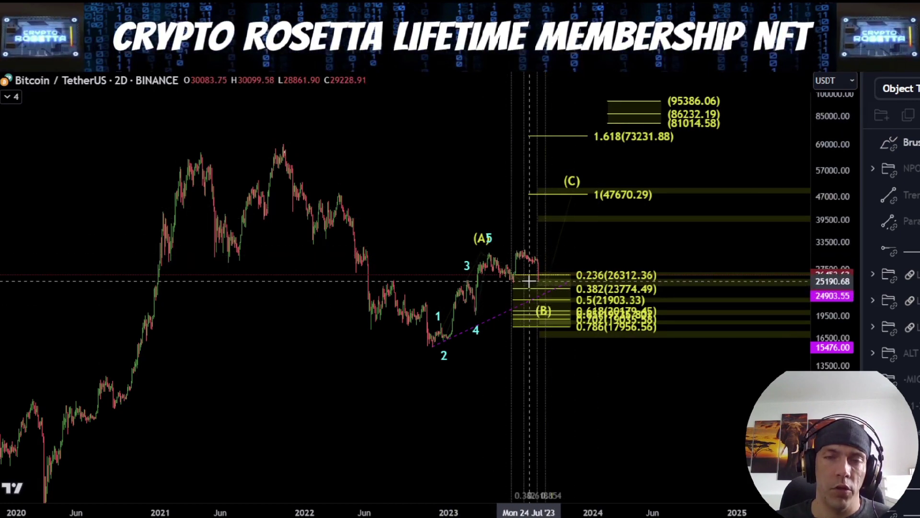
pyautogui.moveTo(529, 282); pyautogui.dragTo(591, 139)
pyautogui.press('Delete')
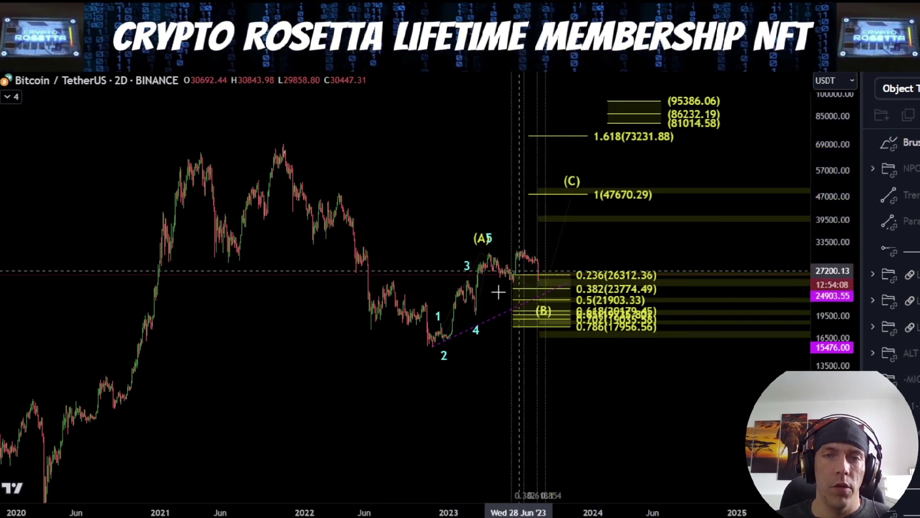
# Circle the latest low near the 0.236 (26312.36) level, sketch the rise from it towards (C) at 47670.29, and erase the strokes.
pyautogui.scroll(4, 498, 292)
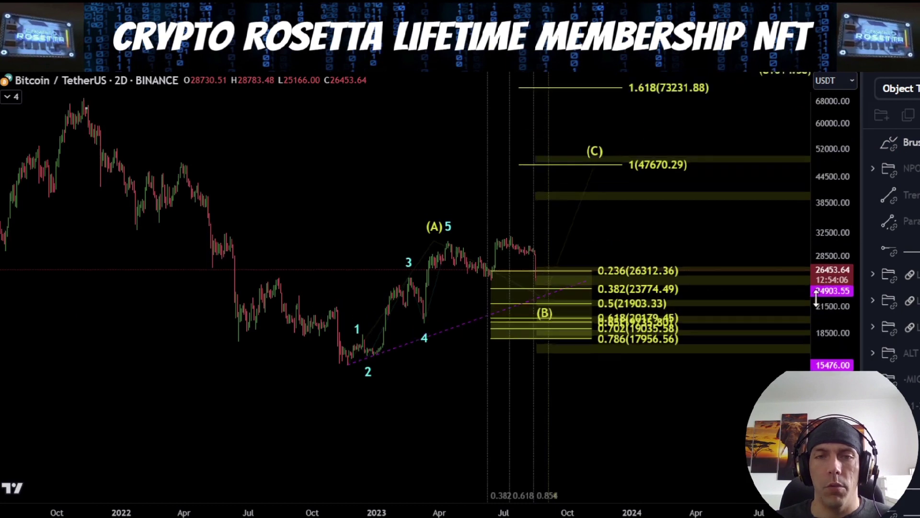
pyautogui.moveTo(364, 378)
pyautogui.mouseDown()
pyautogui.moveTo(404, 285)
pyautogui.moveTo(464, 217)
pyautogui.moveTo(499, 281)
pyautogui.moveTo(573, 115)
pyautogui.mouseUp()
pyautogui.hotkey('ctrl', 'z')
pyautogui.moveTo(547, 271)
pyautogui.mouseDown()
pyautogui.moveTo(530, 264)
pyautogui.moveTo(543, 260)
pyautogui.moveTo(565, 141)
pyautogui.mouseUp()
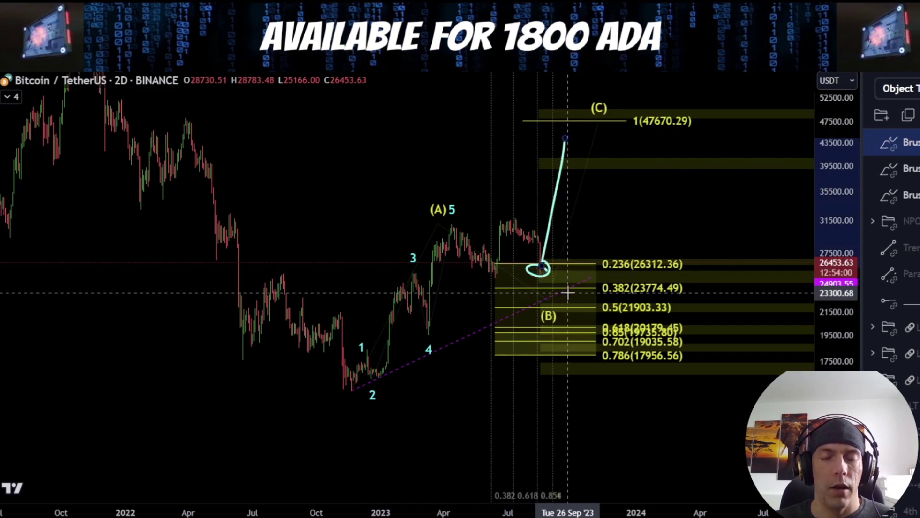
pyautogui.press('Delete')
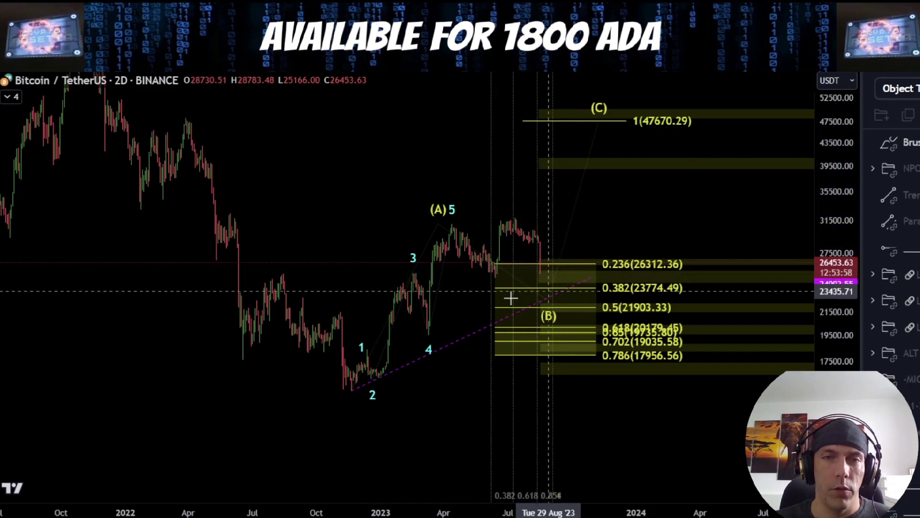
# Trace a down-up-down correction for wave (B), from the (A) high to the 0.382 (23774.49) level, and erase it.
pyautogui.moveTo(446, 218); pyautogui.dragTo(499, 259)
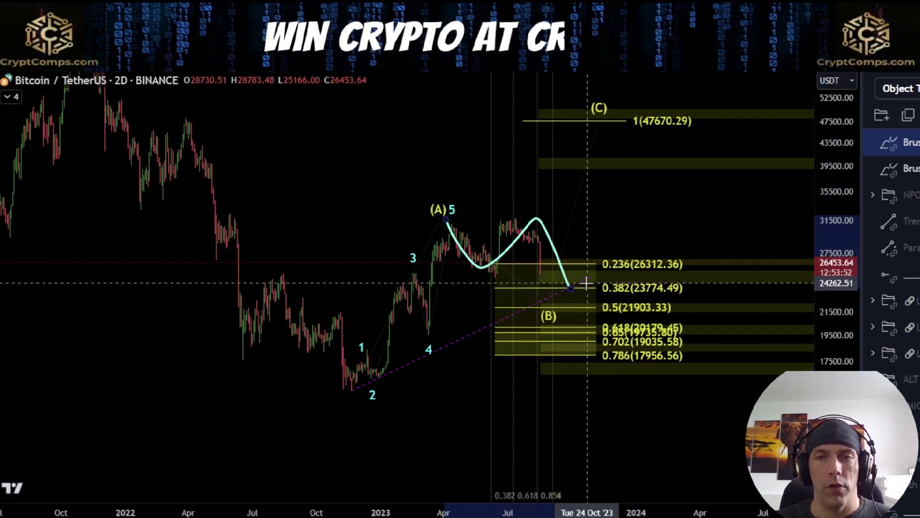
pyautogui.press('Delete')
pyautogui.scroll(2, 552, 314)
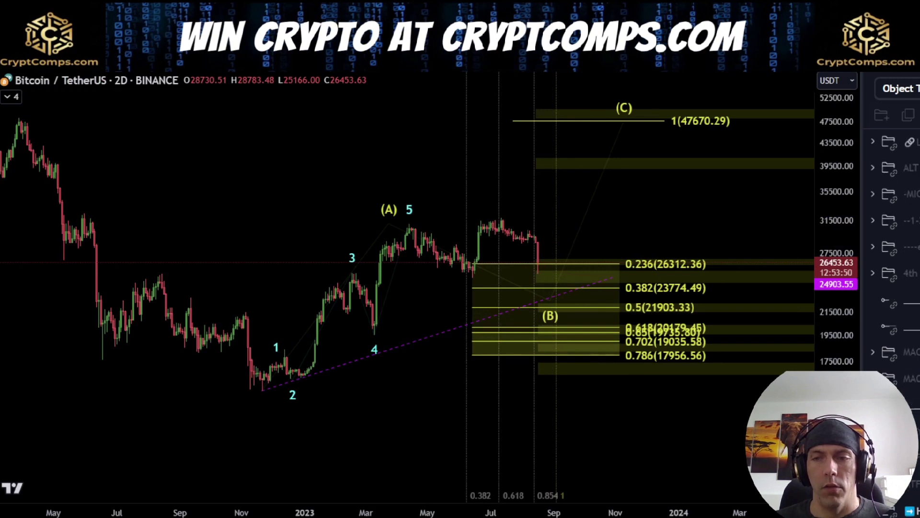
# Replace the (A)-(B)-(C) count with the smaller (w)-(x)-(y) count and its extension targets.
pyautogui.hotkey('ctrl', 'alt', 'h')
pyautogui.scroll(-1, 892, 249)
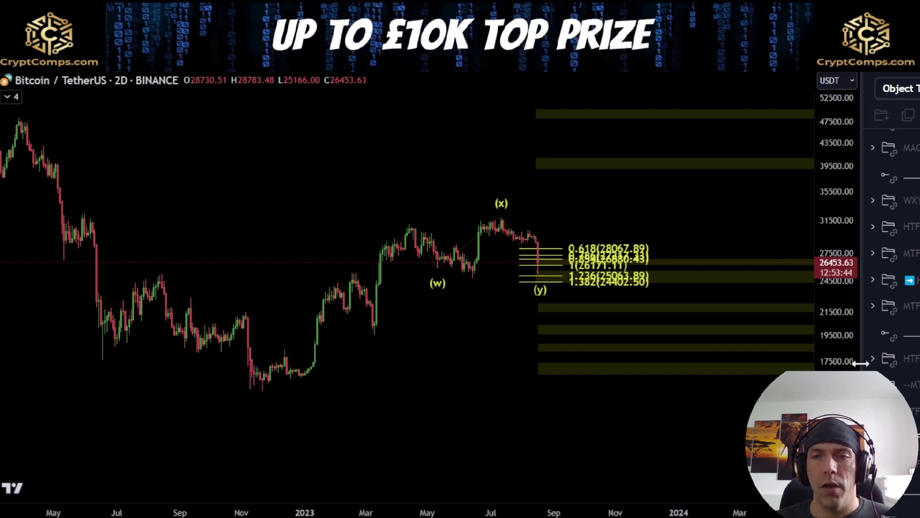
pyautogui.moveTo(838, 362); pyautogui.dragTo(822, 154)
pyautogui.scroll(3, 684, 277)
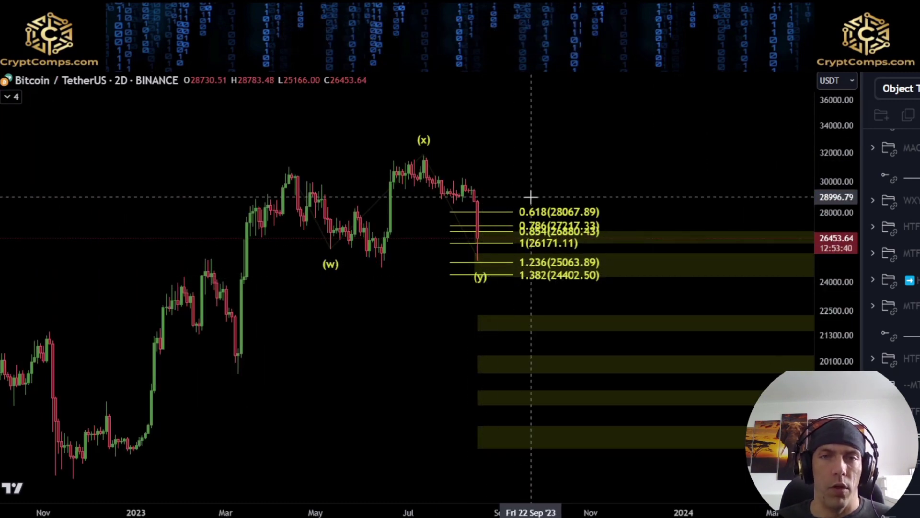
pyautogui.moveTo(530, 197); pyautogui.dragTo(542, 230)
# Replace the (w)-(x)-(y) count with the (a)-(b)-(c) count and its invalidation line at 31804.20.
pyautogui.click(913, 437)
pyautogui.click(913, 464)
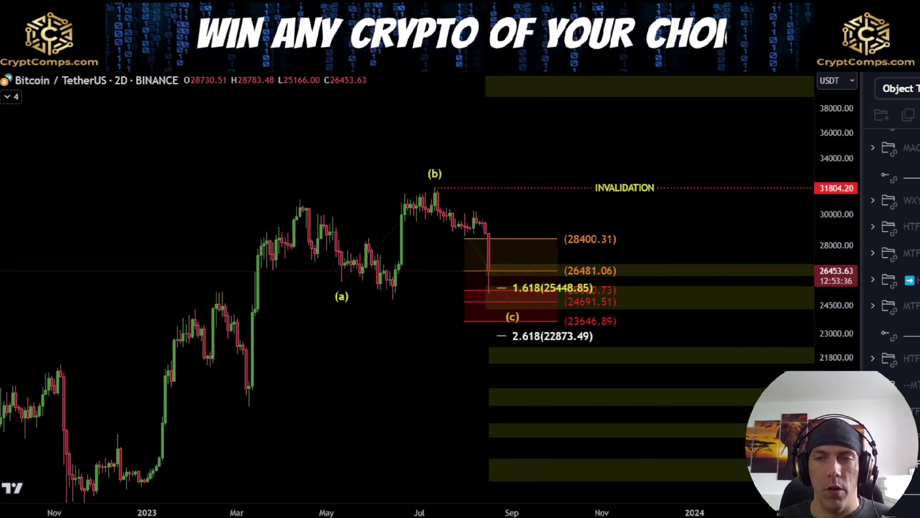
pyautogui.moveTo(842, 357); pyautogui.dragTo(842, 335)
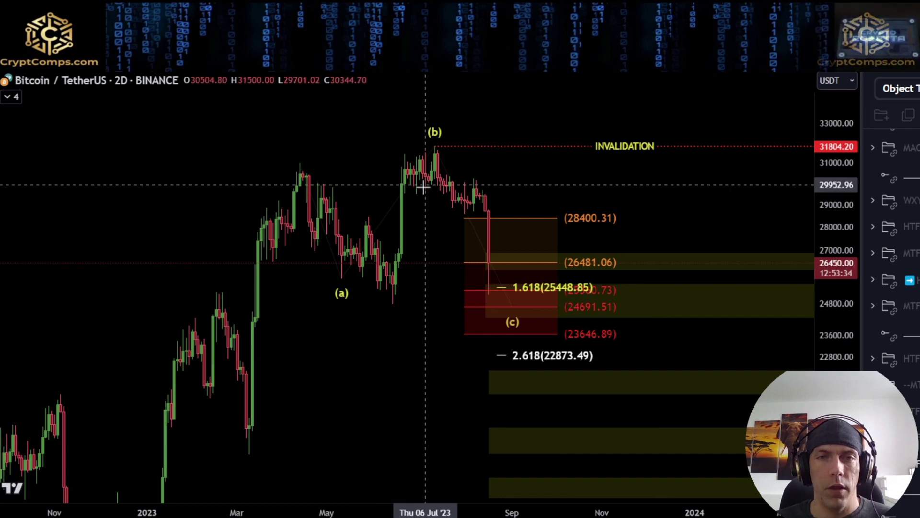
# Trace the decline from (b) to the 1.618 (25448.85) level, sketch the structure from the April high to (c), and erase both strokes.
pyautogui.moveTo(434, 152)
pyautogui.mouseDown()
pyautogui.moveTo(483, 229)
pyautogui.moveTo(492, 294)
pyautogui.mouseUp()
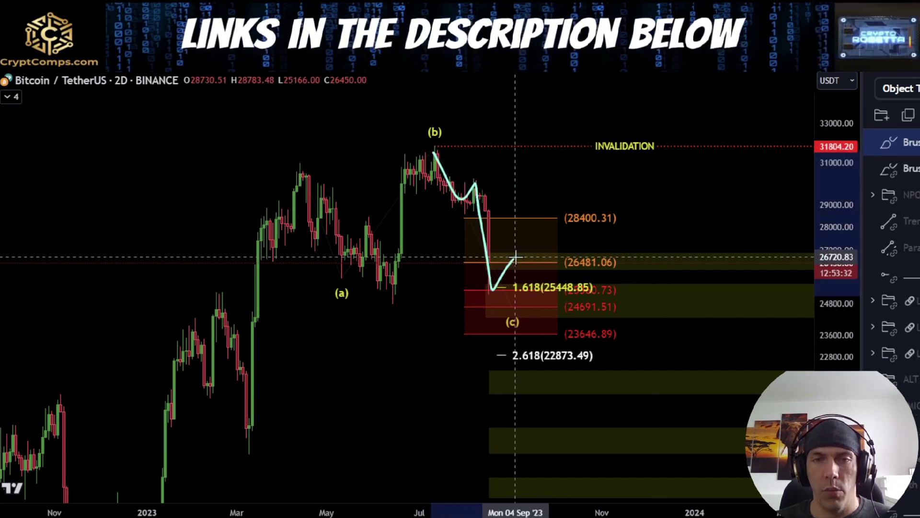
pyautogui.press('Delete')
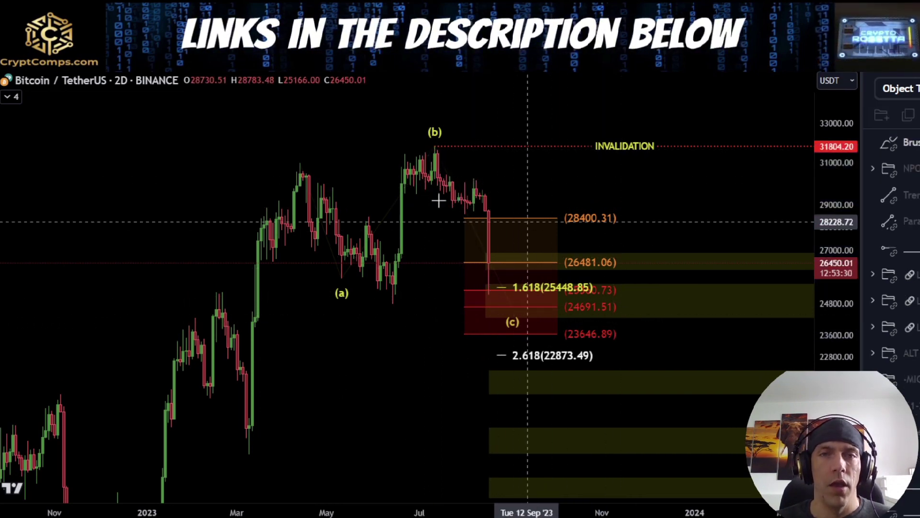
pyautogui.moveTo(296, 183)
pyautogui.mouseDown()
pyautogui.moveTo(434, 149)
pyautogui.moveTo(500, 318)
pyautogui.mouseUp()
pyautogui.press('Delete')
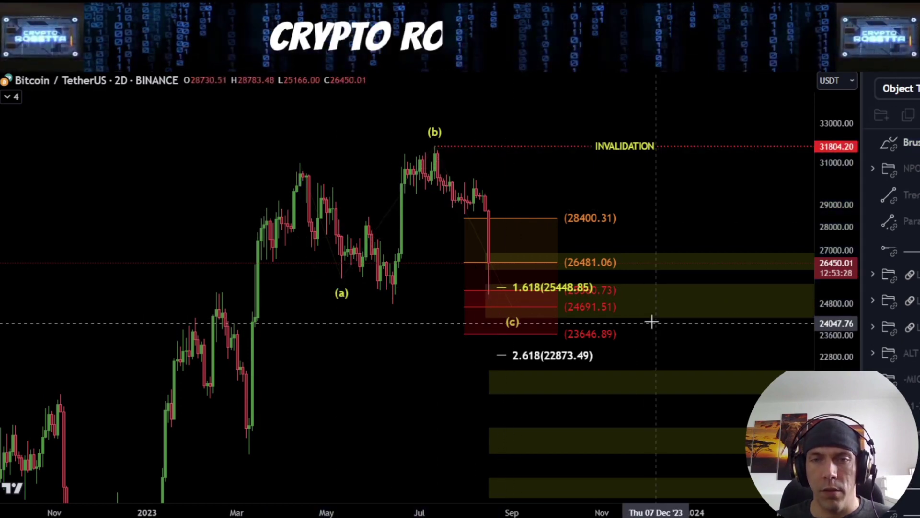
# Move the target box with levels 28400.31 to 23646.89 later in time, so that it starts just after the latest candle.
pyautogui.keyDown('shift'); pyautogui.click(591, 304); pyautogui.keyUp('shift')
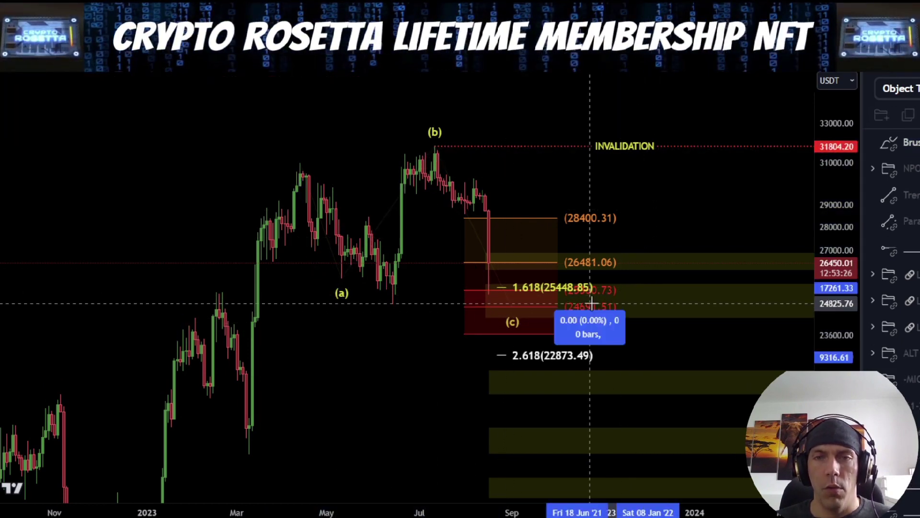
pyautogui.moveTo(591, 304); pyautogui.dragTo(630, 311)
pyautogui.click(600, 313)
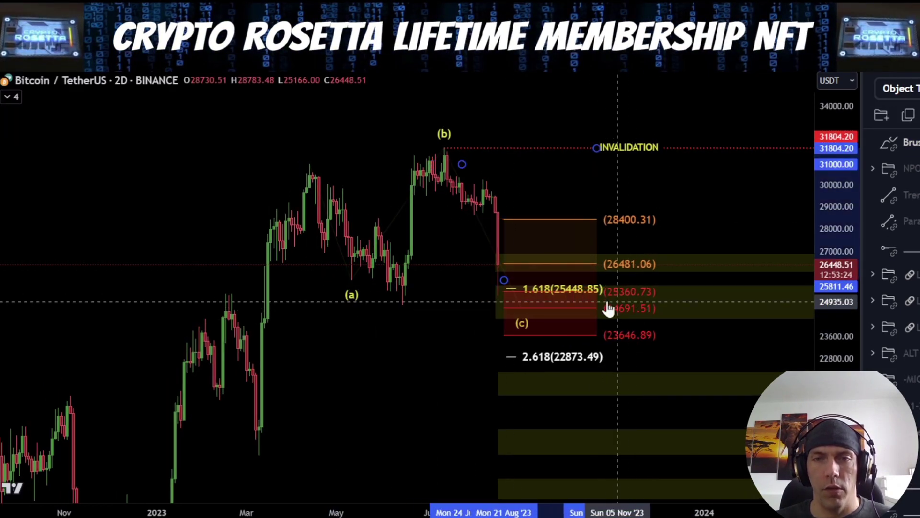
pyautogui.click(494, 253)
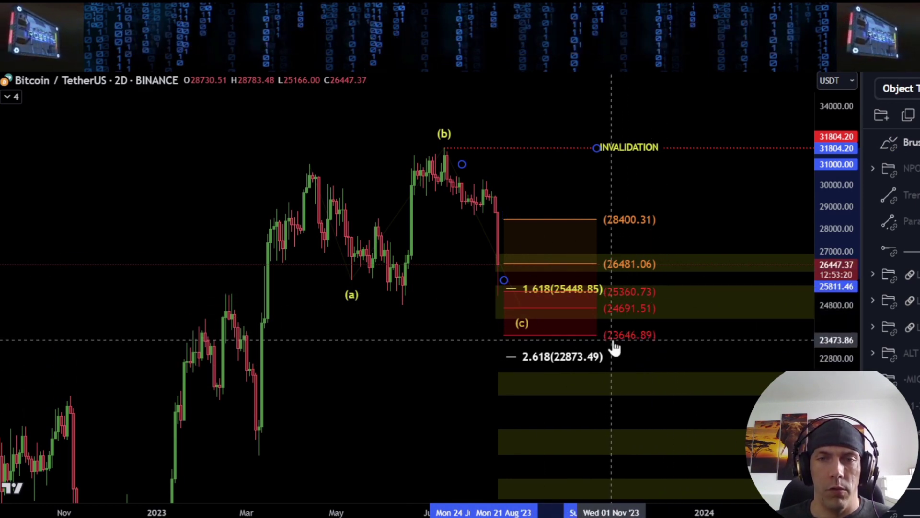
# Mark the small bounce within the decline from (b), and sketch another bounce from the latest low to the 26481.06 level.
pyautogui.scroll(-5, 641, 343)
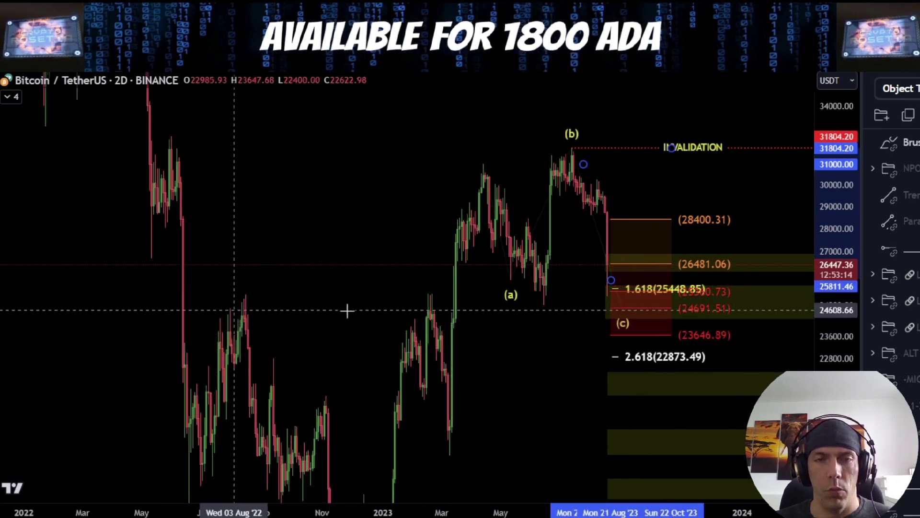
pyautogui.moveTo(540, 329); pyautogui.dragTo(463, 314)
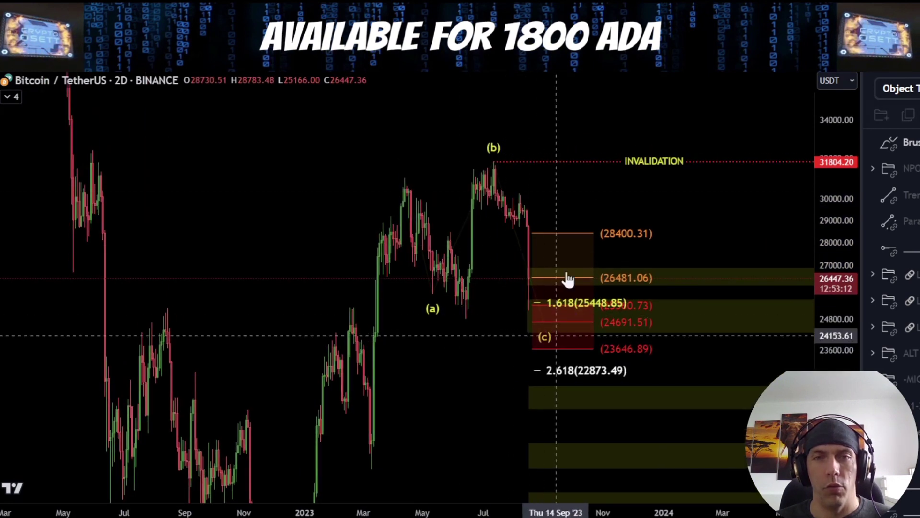
pyautogui.moveTo(715, 360); pyautogui.dragTo(680, 337)
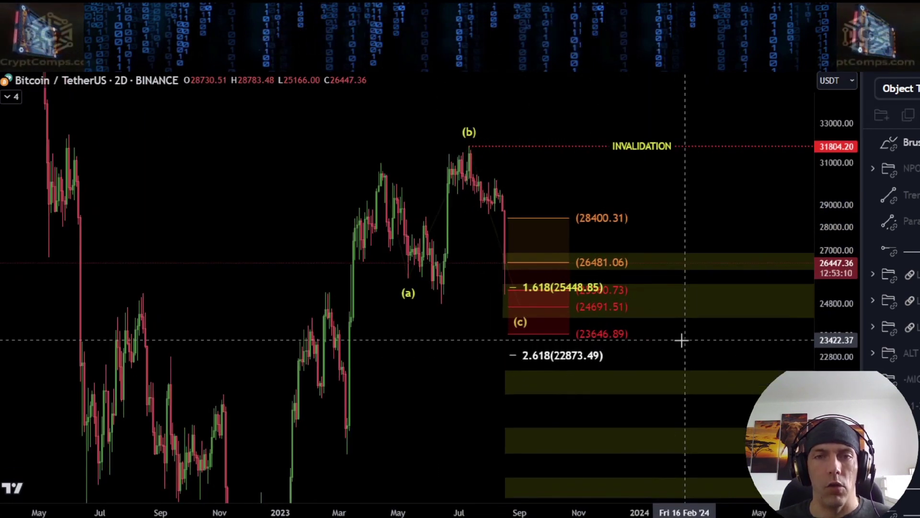
pyautogui.click(508, 259)
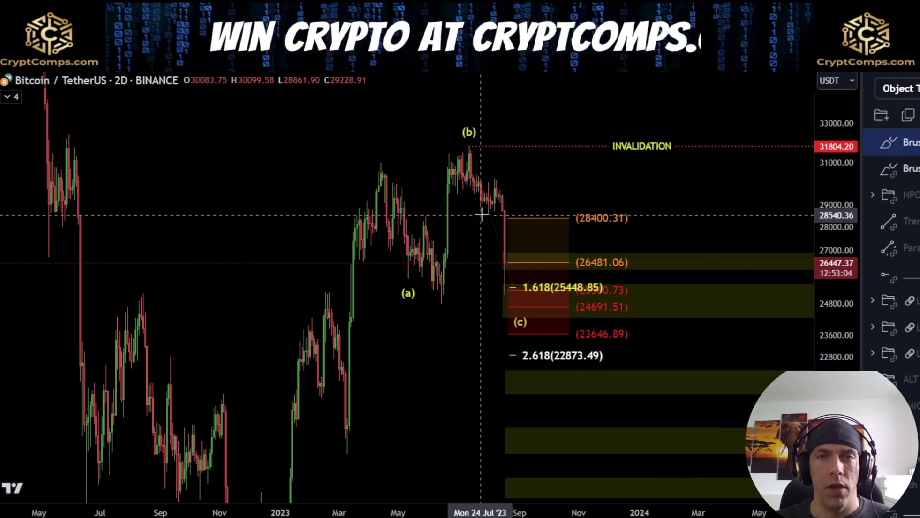
pyautogui.moveTo(483, 210); pyautogui.dragTo(496, 177)
pyautogui.moveTo(507, 296); pyautogui.dragTo(532, 263)
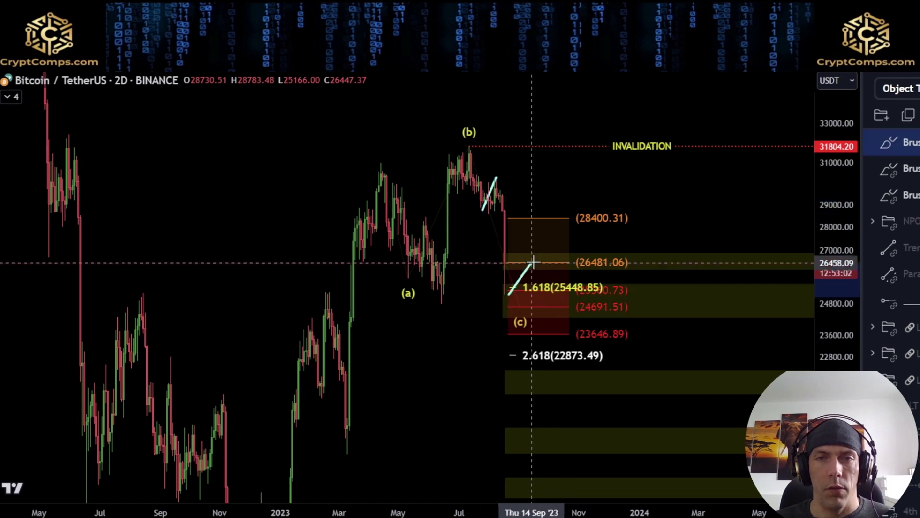
# Remove the two bounce strokes, one within the decline from (b) and one from the latest low to the 26481.06 level.
pyautogui.hotkey('ctrl', 'z')
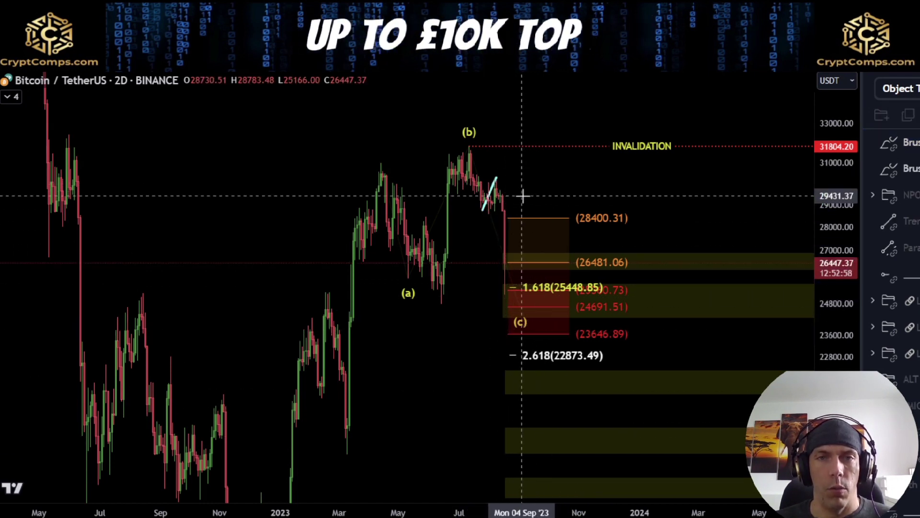
pyautogui.press('Delete')
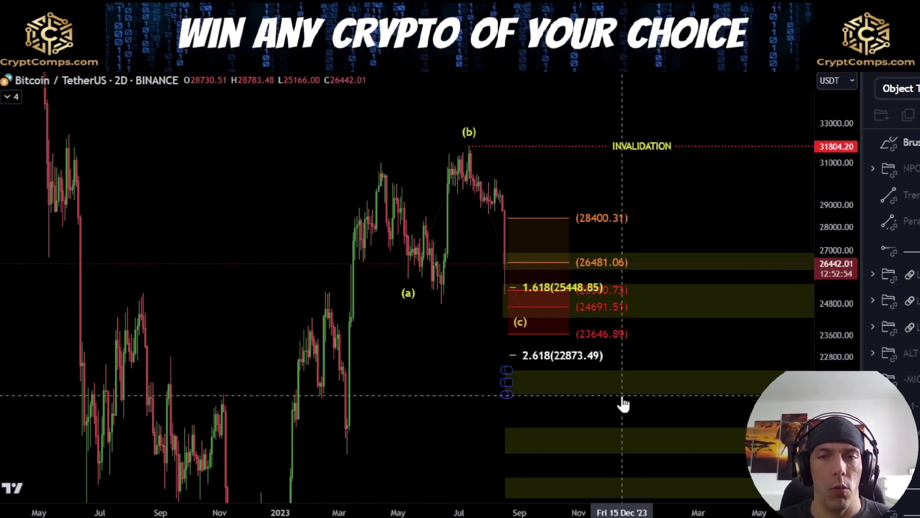
# Replace the (a)-(b)-(c) count with the larger (A)-(B)-(C) count, including its (B) retracement levels and the (C) target at 47670.29.
pyautogui.moveTo(673, 334); pyautogui.dragTo(635, 330)
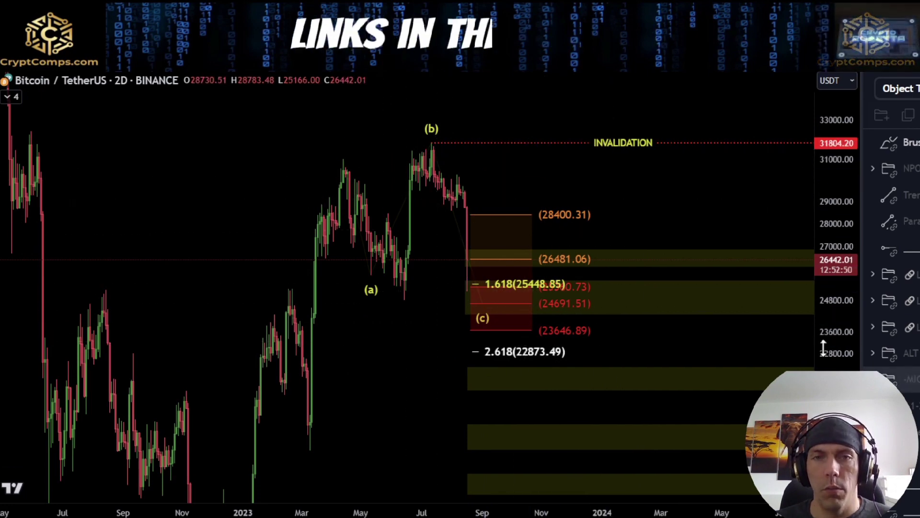
pyautogui.scroll(-2, 797, 242)
pyautogui.moveTo(826, 222); pyautogui.dragTo(847, 309)
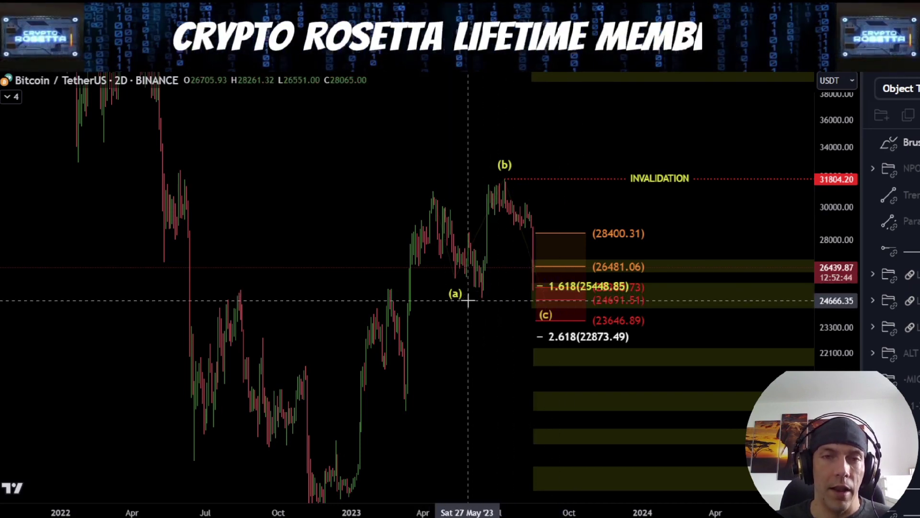
pyautogui.scroll(-5, 891, 240)
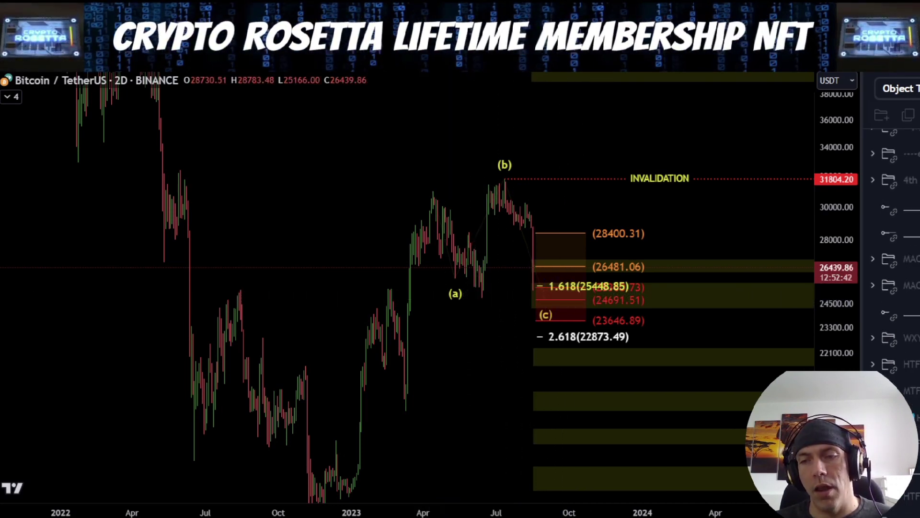
pyautogui.scroll(-4, 892, 264)
pyautogui.click(913, 394)
pyautogui.scroll(3, 900, 394)
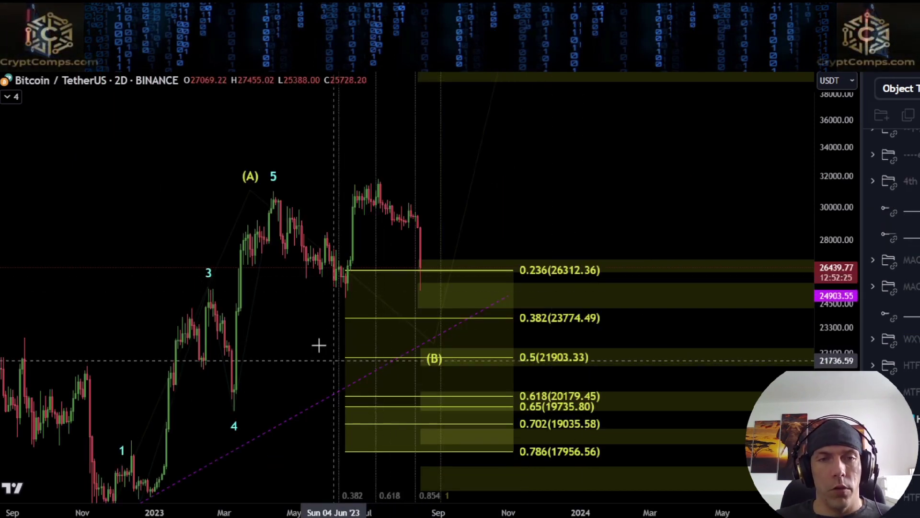
pyautogui.moveTo(319, 343); pyautogui.dragTo(308, 288)
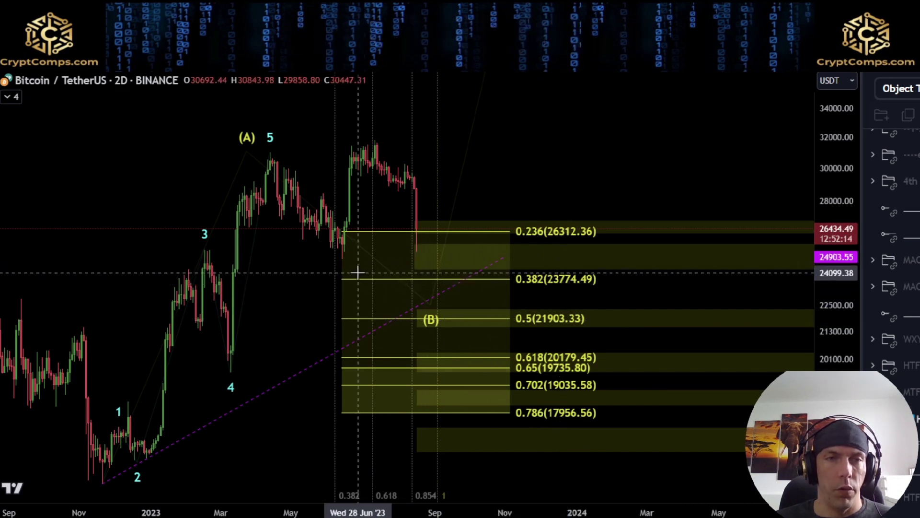
pyautogui.scroll(-3, 565, 281)
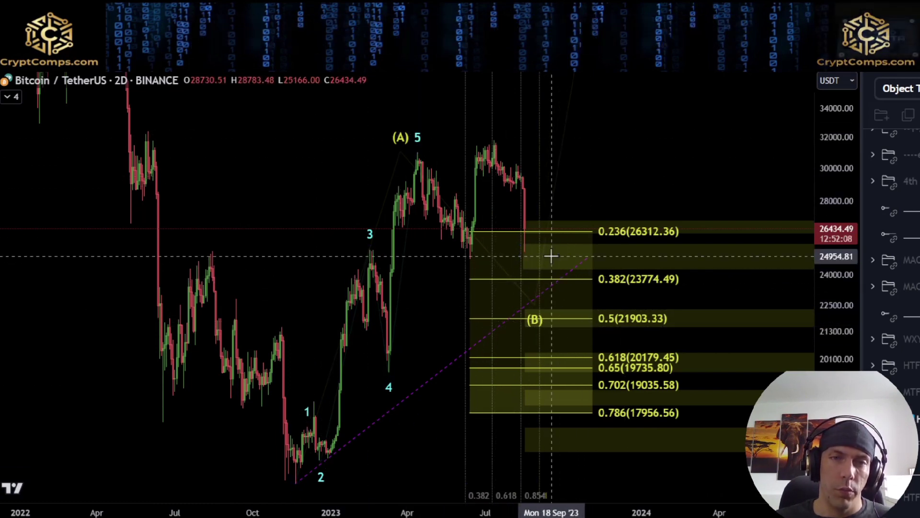
pyautogui.moveTo(832, 163); pyautogui.dragTo(849, 304)
pyautogui.moveTo(673, 200); pyautogui.dragTo(664, 229)
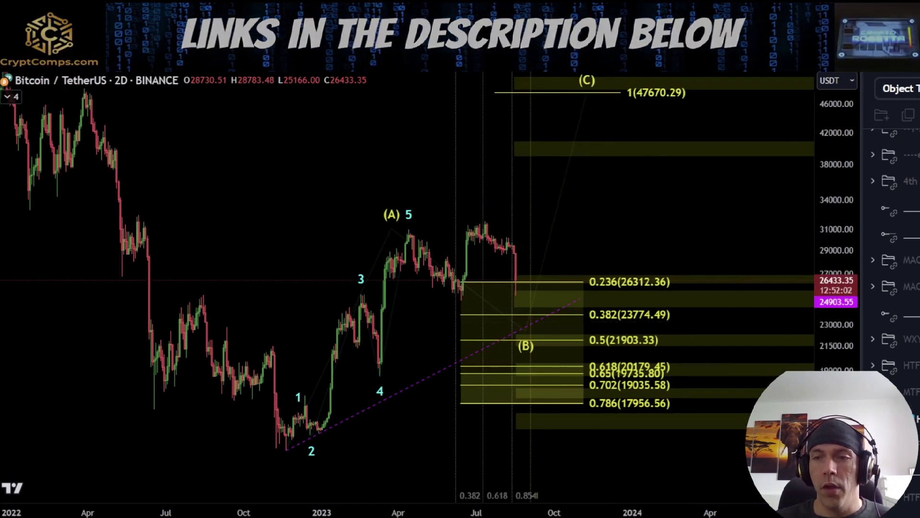
# Swap the (A)-(B)-(C) count for the circled W-X count with its (W)-(X)-(Y) subwaves, channel and invalidation line.
pyautogui.scroll(-3, 892, 249)
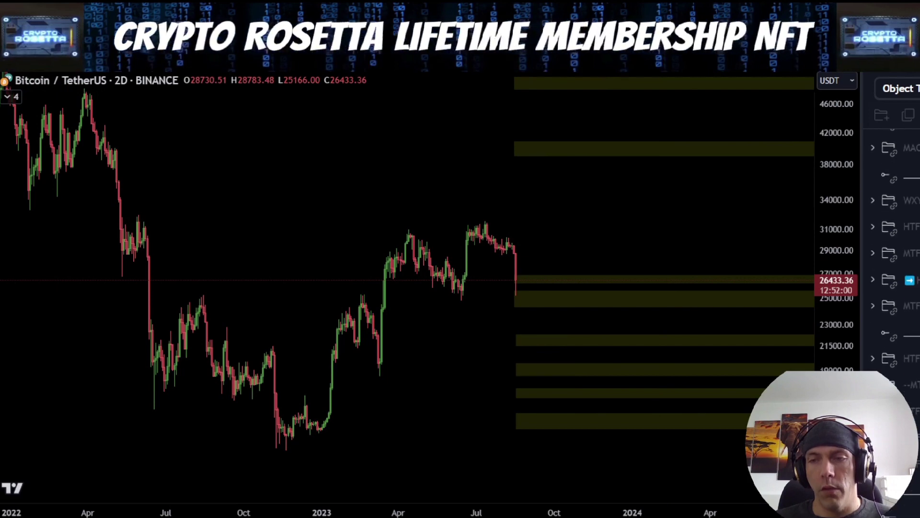
pyautogui.click(915, 384)
pyautogui.click(915, 384)
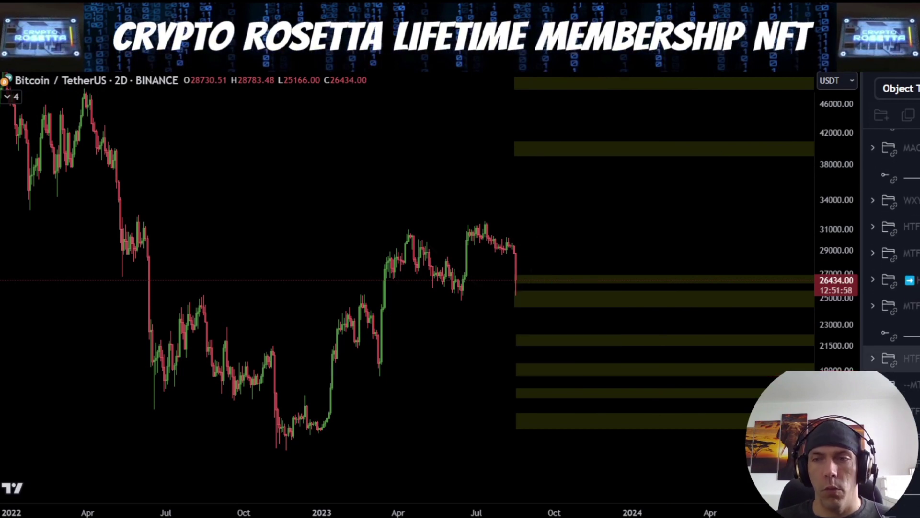
pyautogui.click(915, 358)
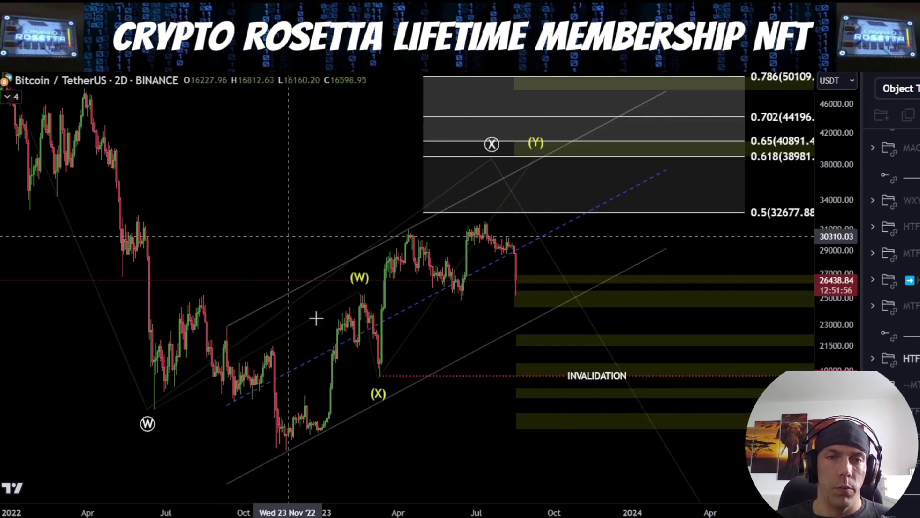
pyautogui.click(348, 304)
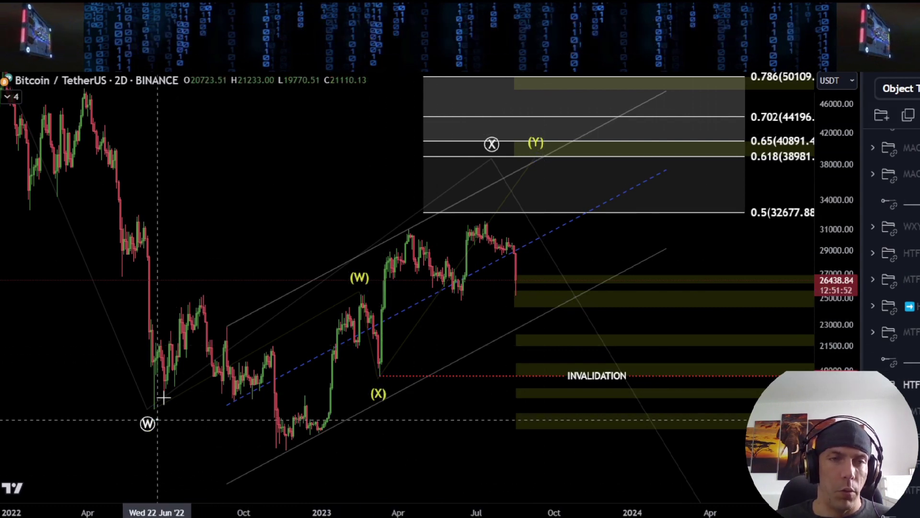
# Trace the rise from the November 2022 low through (W) and (X), sketch circled W to the April 2023 high, and erase the strokes.
pyautogui.moveTo(163, 397)
pyautogui.mouseDown()
pyautogui.moveTo(208, 287)
pyautogui.moveTo(272, 422)
pyautogui.moveTo(292, 438)
pyautogui.mouseUp()
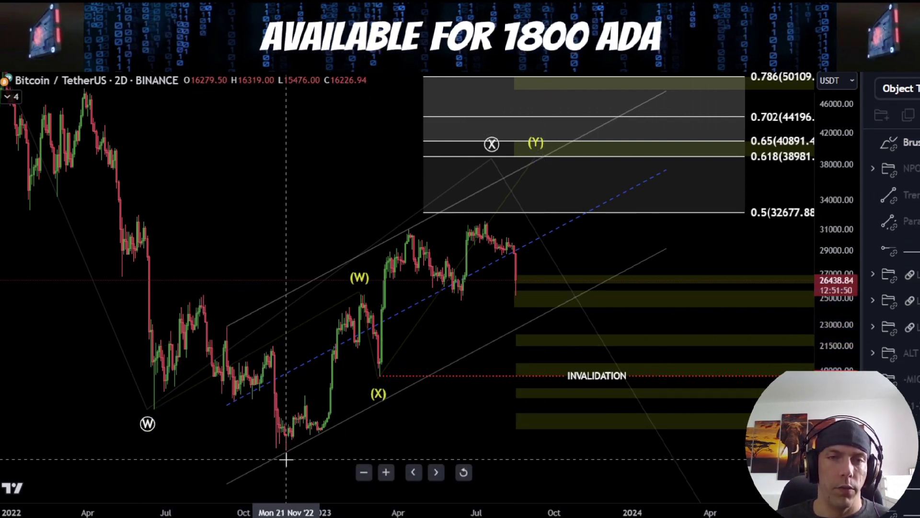
pyautogui.moveTo(346, 332); pyautogui.dragTo(377, 371)
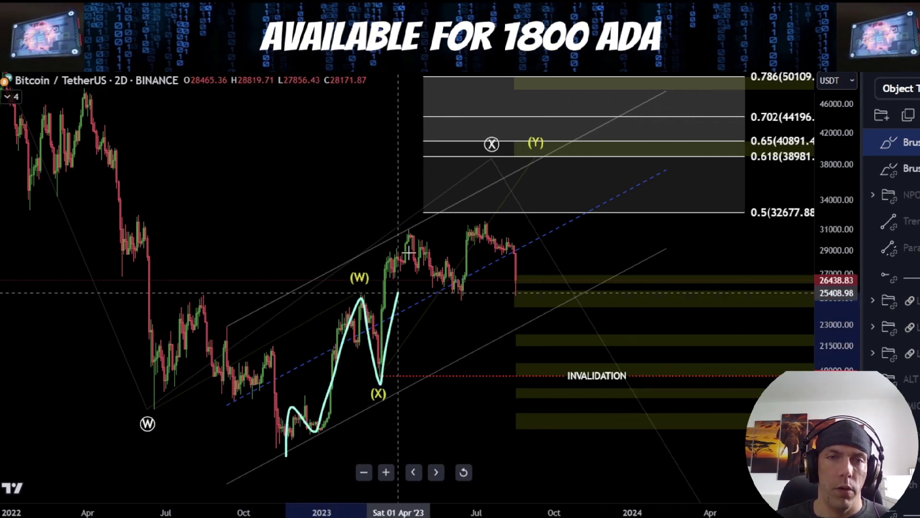
pyautogui.moveTo(154, 407)
pyautogui.mouseDown()
pyautogui.moveTo(195, 304)
pyautogui.moveTo(256, 381)
pyautogui.mouseUp()
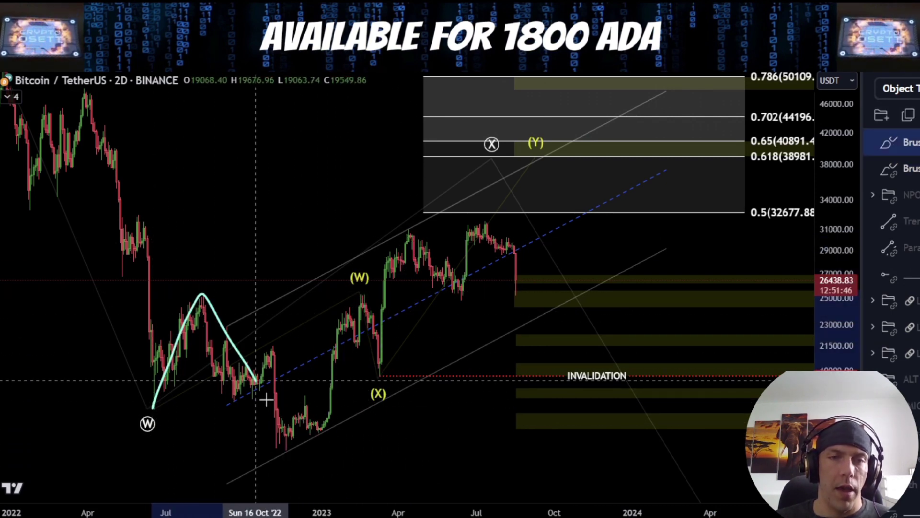
pyautogui.moveTo(303, 438); pyautogui.dragTo(438, 233)
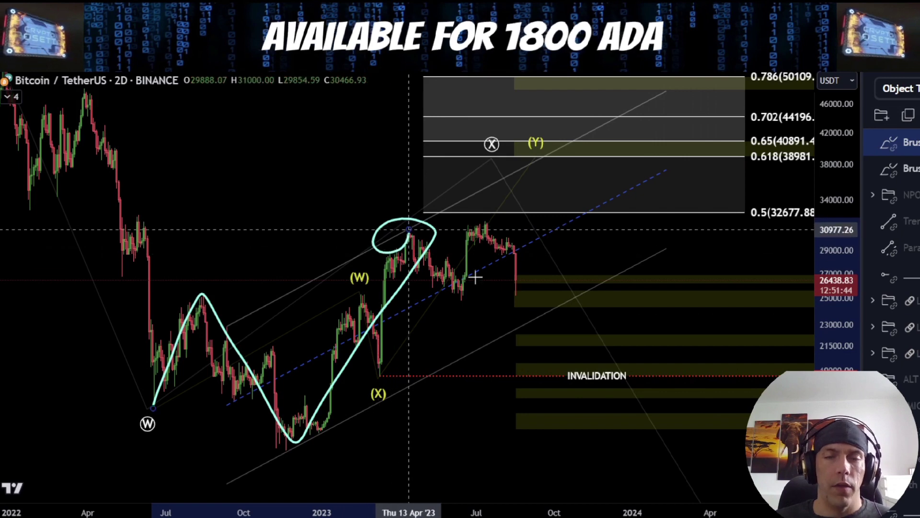
pyautogui.press('Delete')
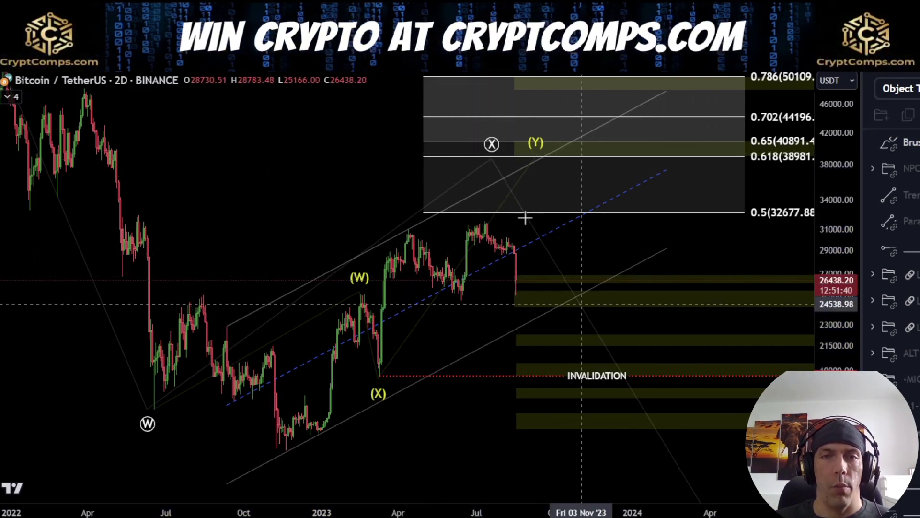
# Mark a line above the 2023 highs, sketch a decline from the April high with a rebound and deeper drop, and erase all strokes.
pyautogui.moveTo(437, 219); pyautogui.dragTo(551, 217)
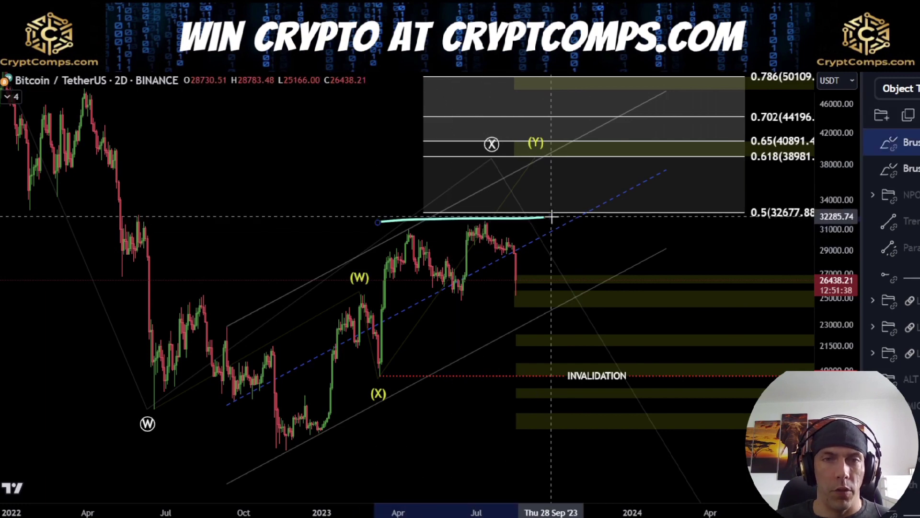
pyautogui.press('Delete')
pyautogui.moveTo(411, 223)
pyautogui.mouseDown()
pyautogui.moveTo(467, 261)
pyautogui.moveTo(513, 255)
pyautogui.moveTo(541, 355)
pyautogui.mouseUp()
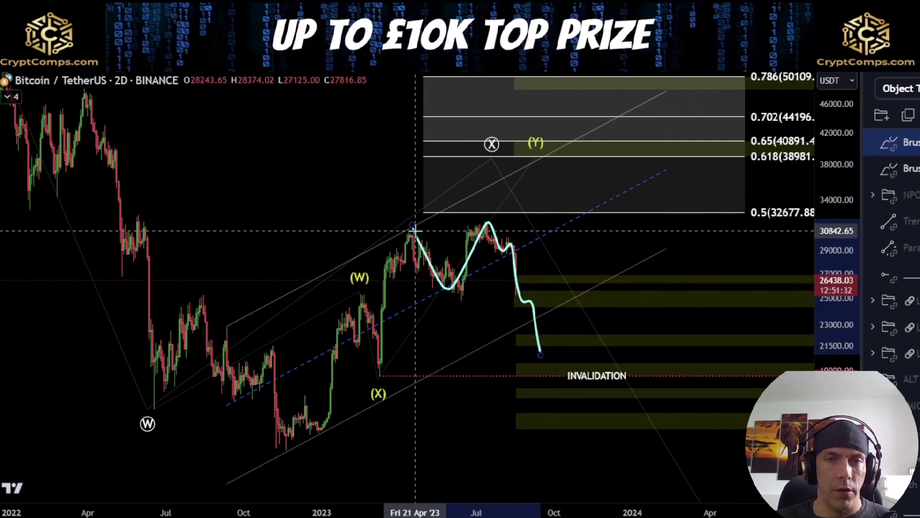
pyautogui.moveTo(541, 354)
pyautogui.mouseDown()
pyautogui.moveTo(629, 244)
pyautogui.moveTo(745, 498)
pyautogui.mouseUp()
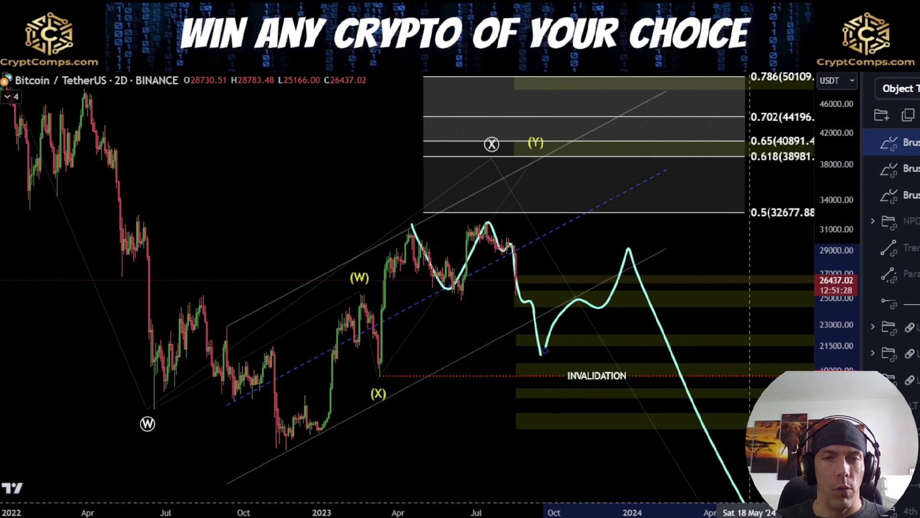
pyautogui.hotkey('ctrl', 'z')
pyautogui.hotkey('ctrl', 'z')
pyautogui.hotkey('ctrl', 'z')
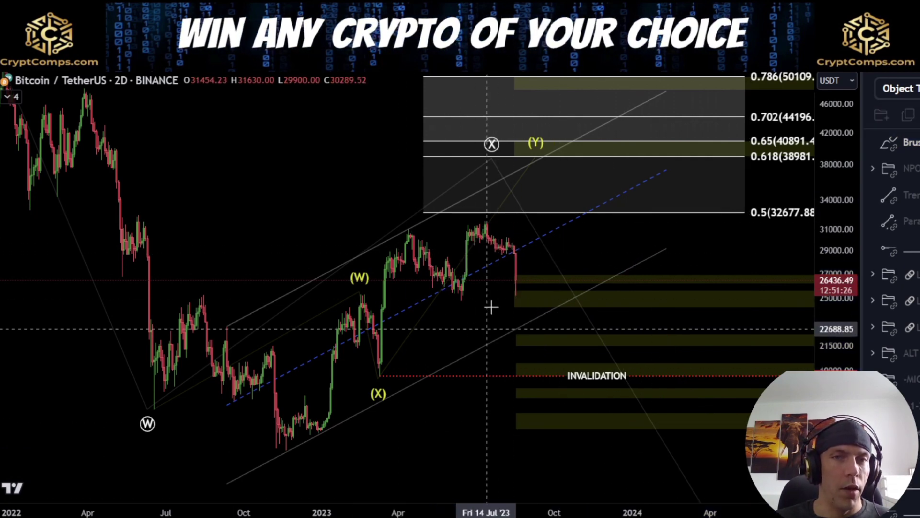
# Mark the August high with a short horizontal line, sketch a path from the April high via the latest low to (Y), and undo the path.
pyautogui.moveTo(499, 237); pyautogui.dragTo(532, 238)
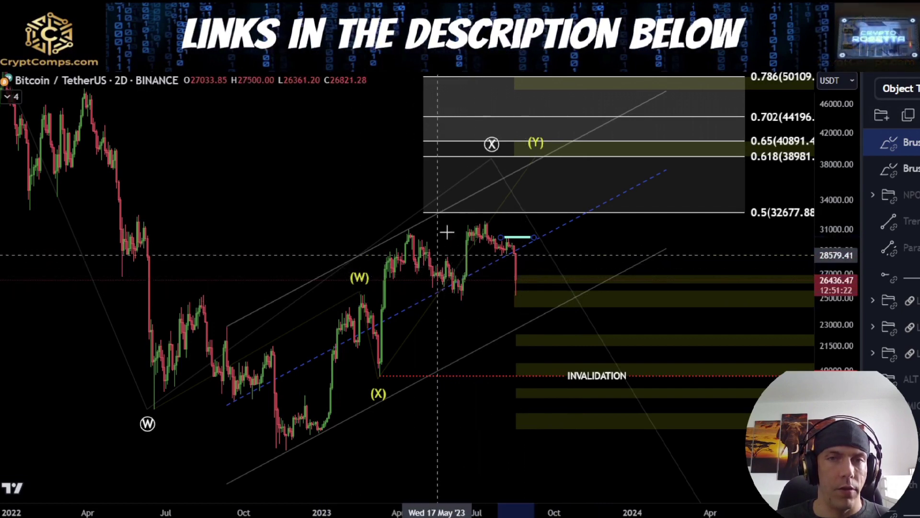
pyautogui.moveTo(402, 239); pyautogui.dragTo(484, 219)
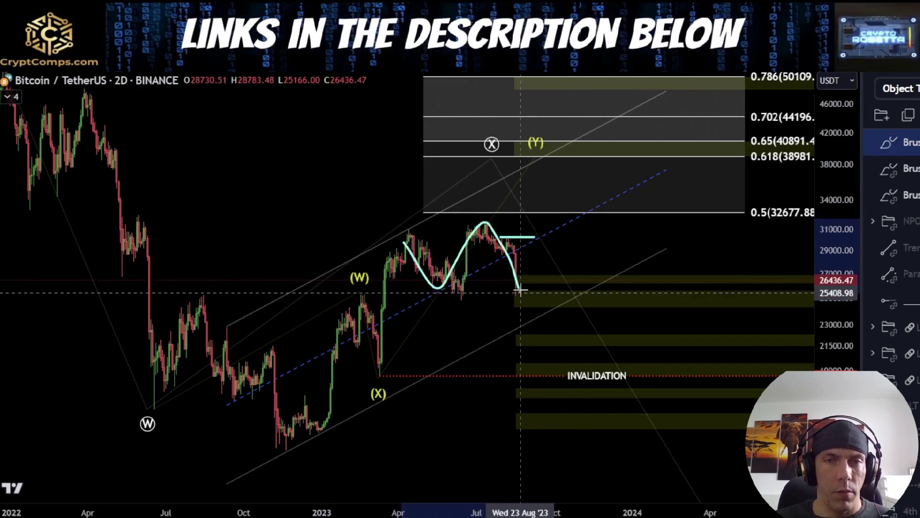
pyautogui.moveTo(575, 140)
pyautogui.mouseDown()
pyautogui.moveTo(577, 168)
pyautogui.moveTo(545, 132)
pyautogui.mouseUp()
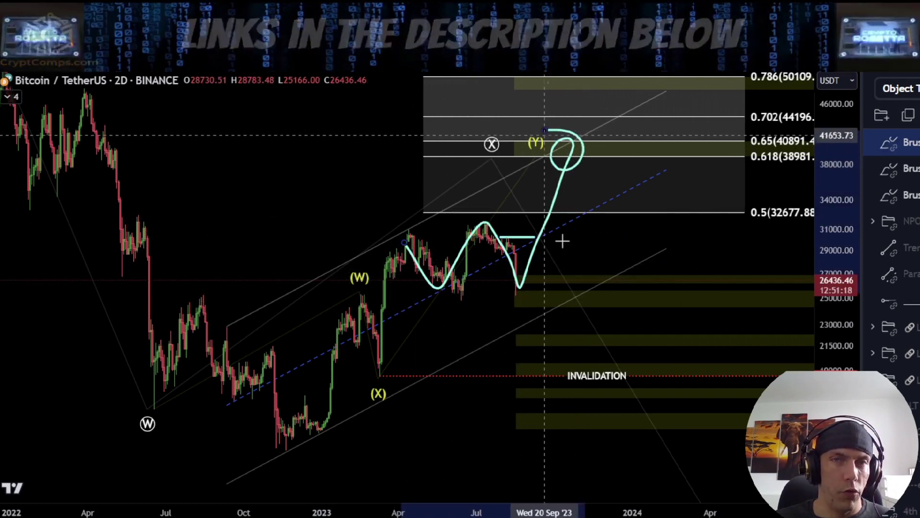
pyautogui.hotkey('ctrl', 'z')
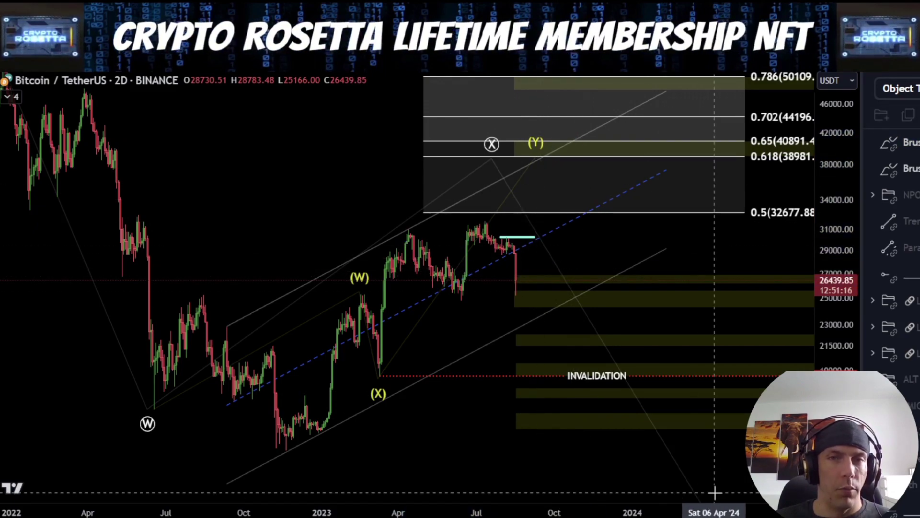